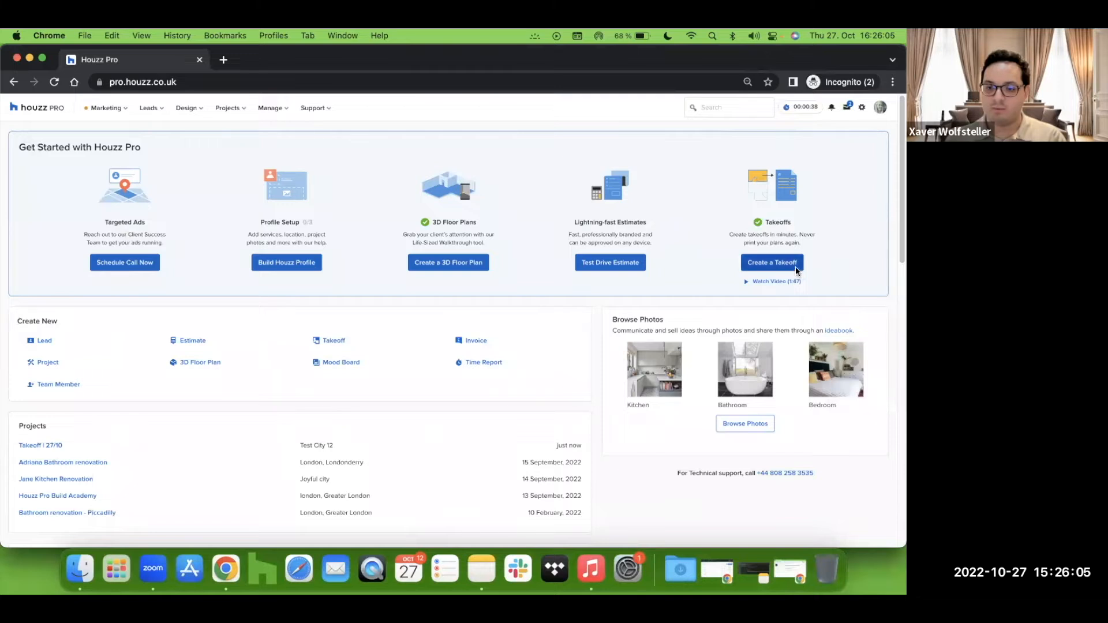
Step: Start a new takeoff linked to the project Takeoff | 27/10
click(789, 267)
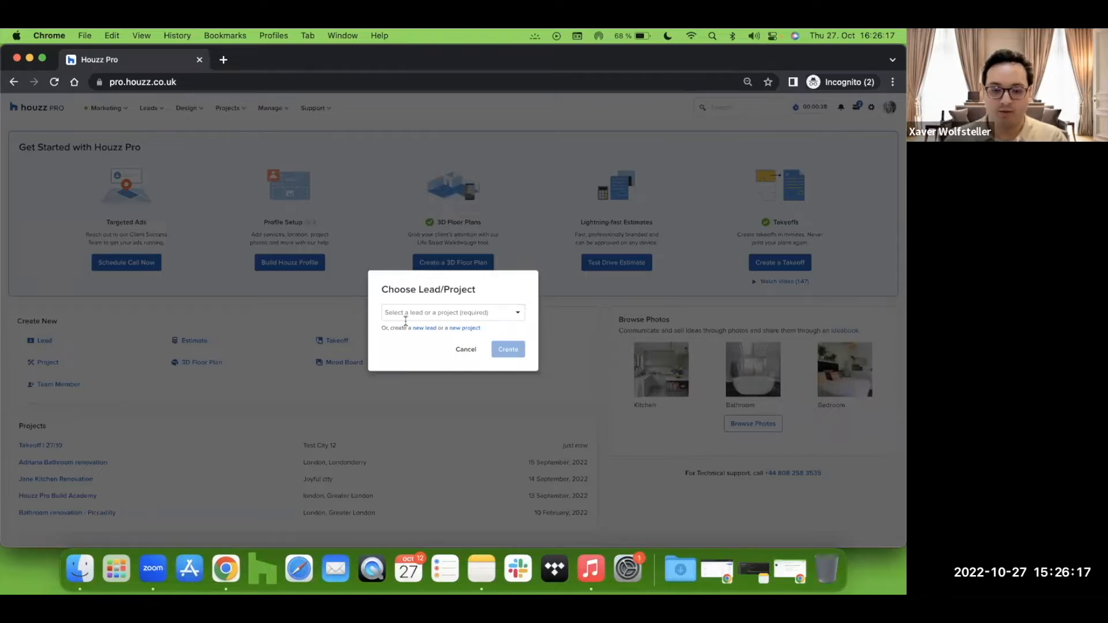
click(518, 312)
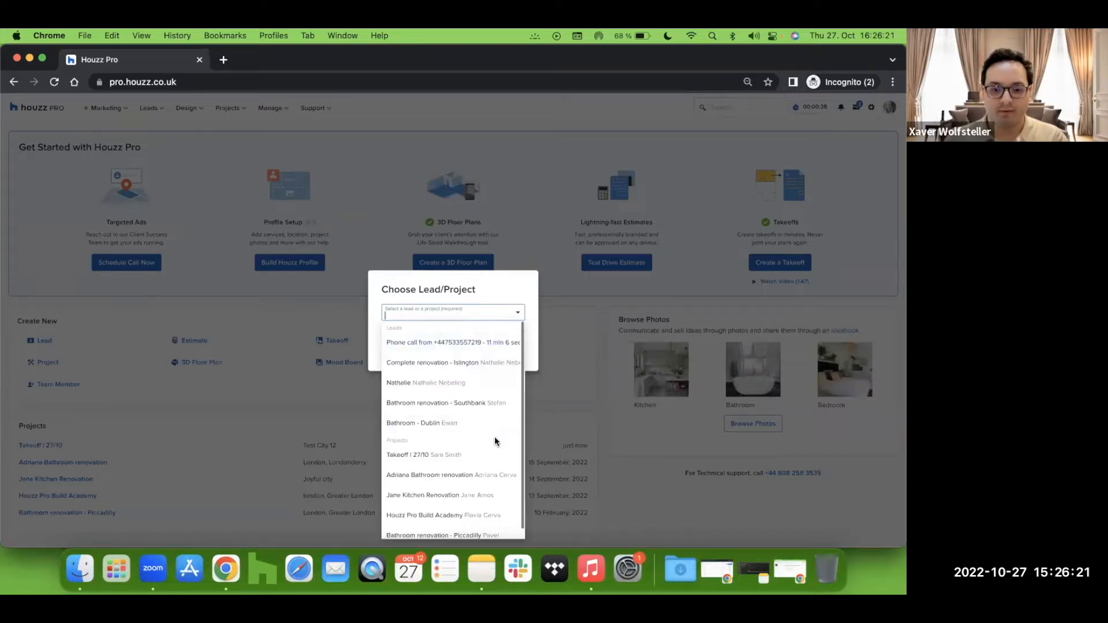
click(494, 455)
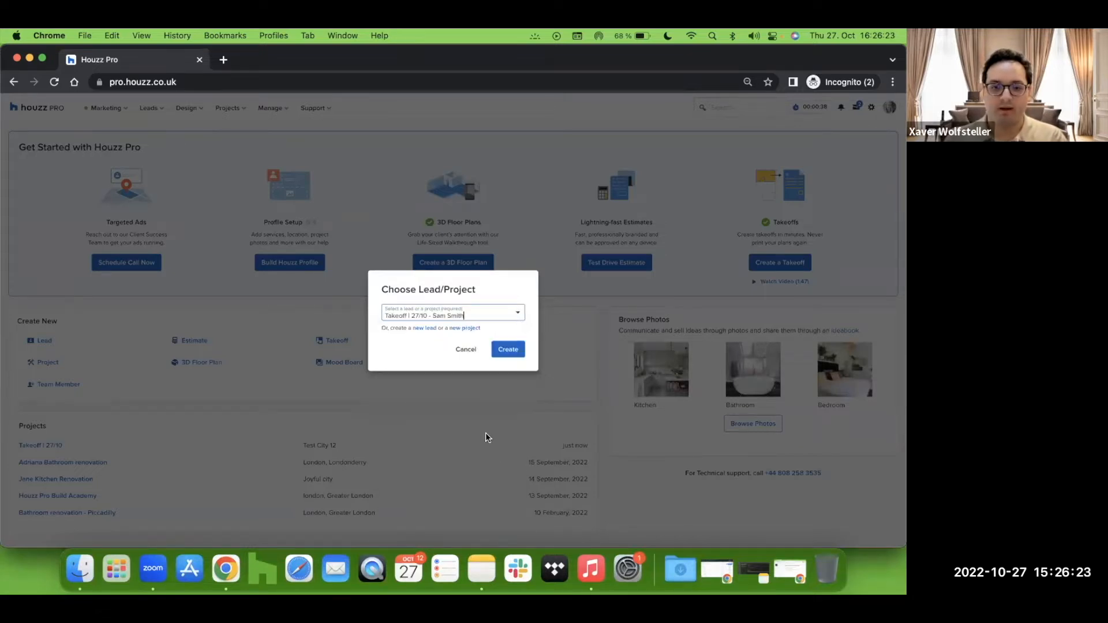
click(508, 350)
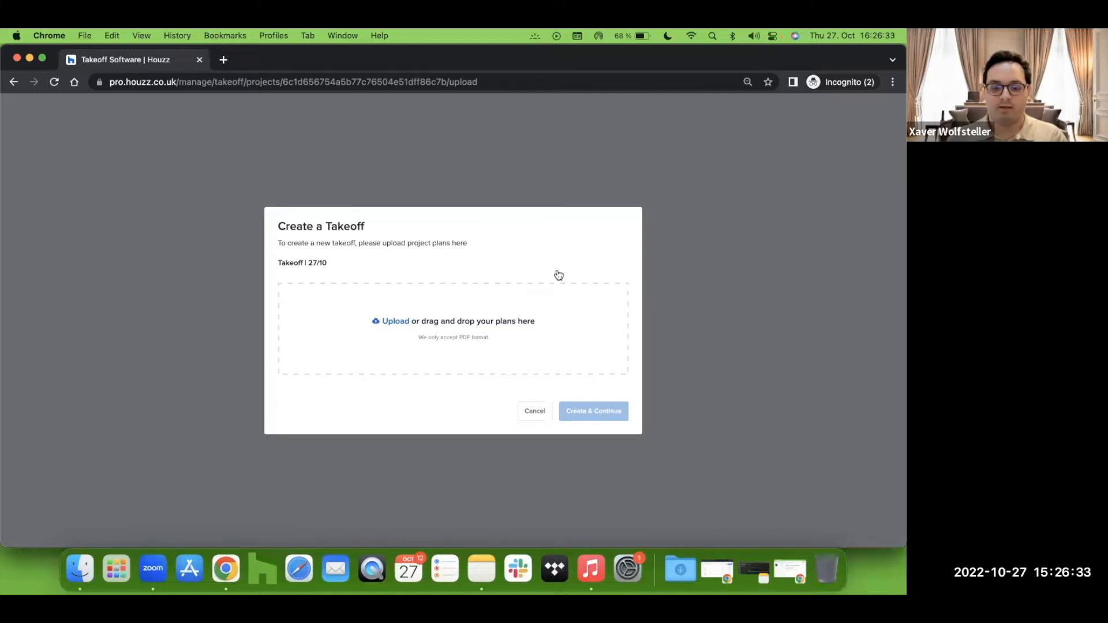
Step: Open the TakeOff | 27/10 folder from the desktop to get the plan files
click(414, 333)
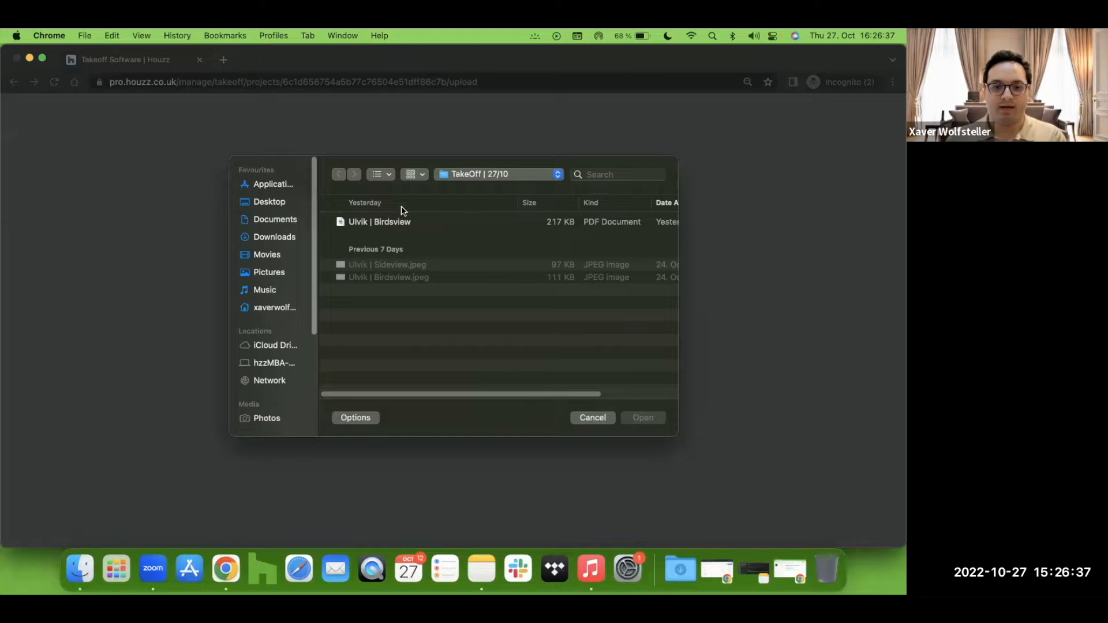
click(598, 418)
key(F11)
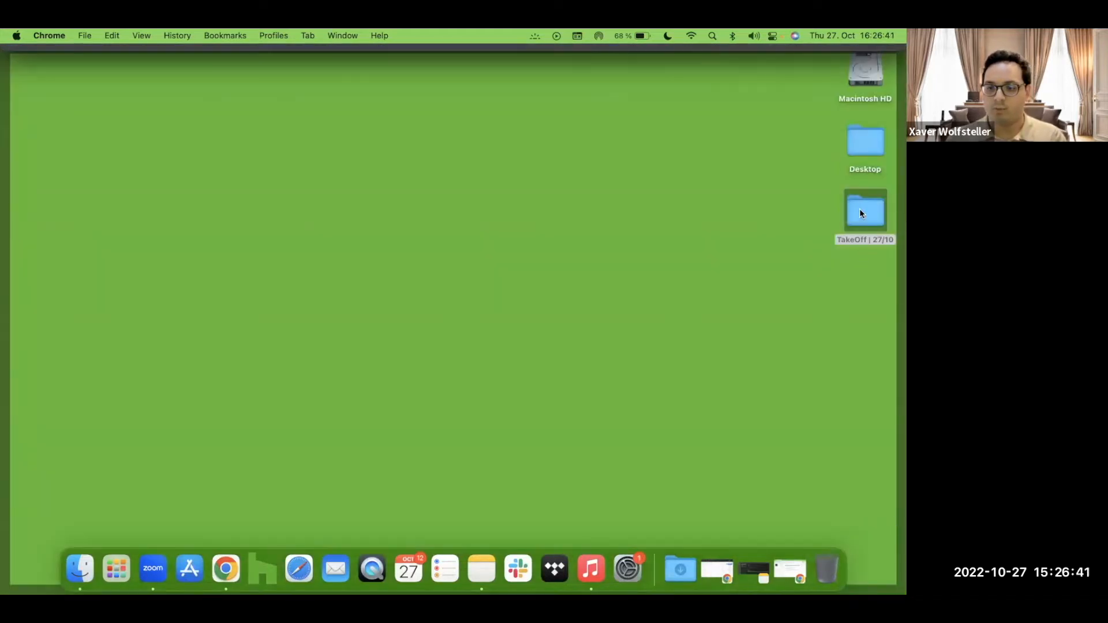
double_click(865, 211)
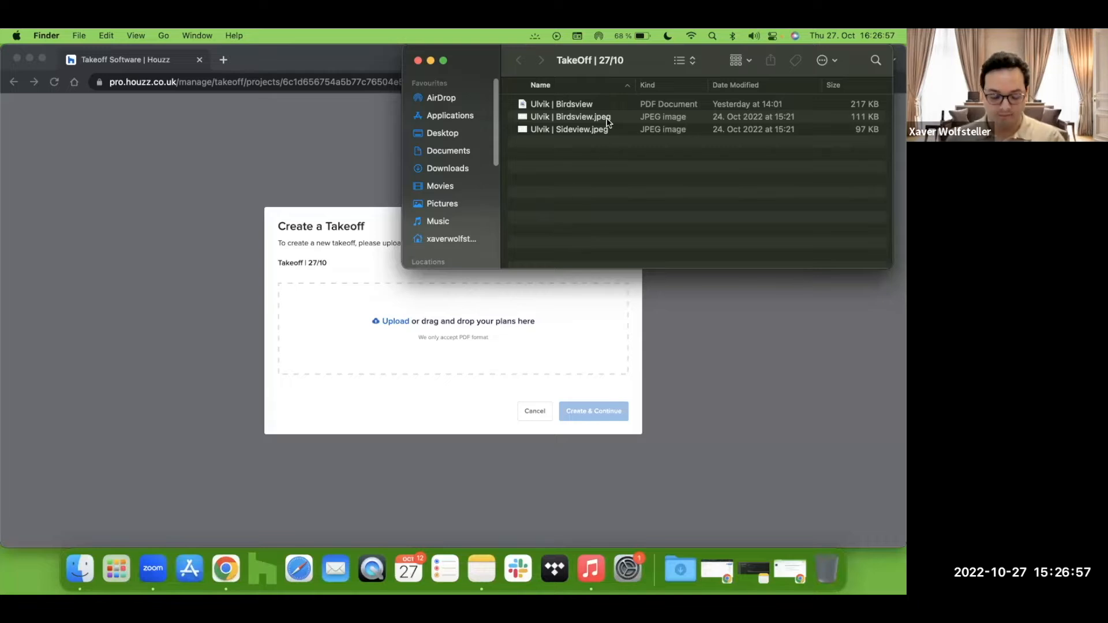
Step: Open the Ulvik | Birdsview.jpeg plan image for viewing
click(630, 122)
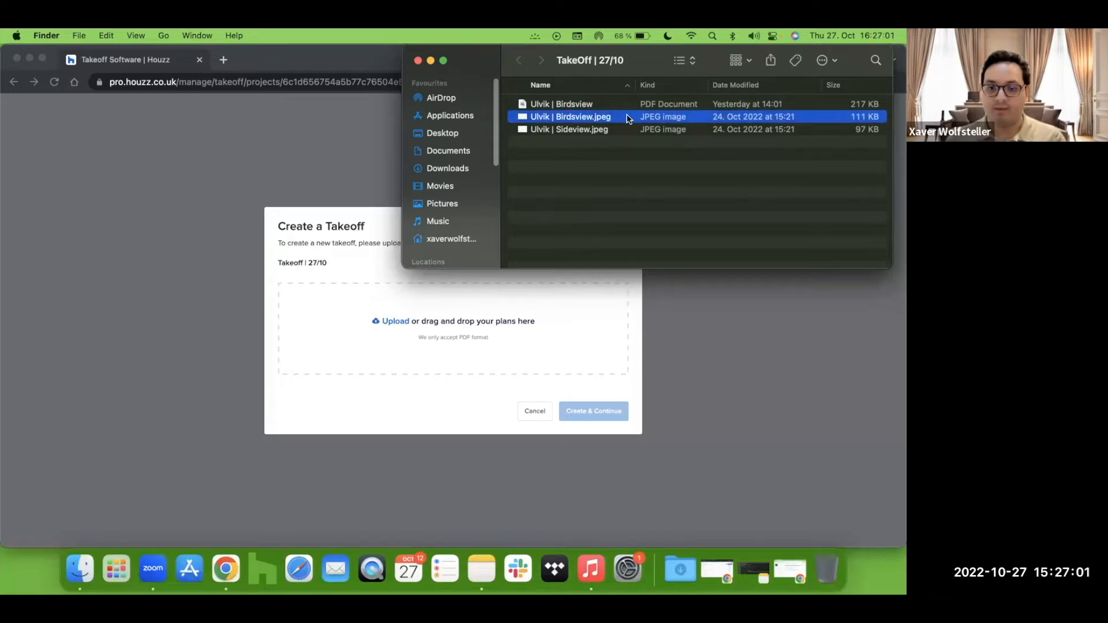
double_click(629, 117)
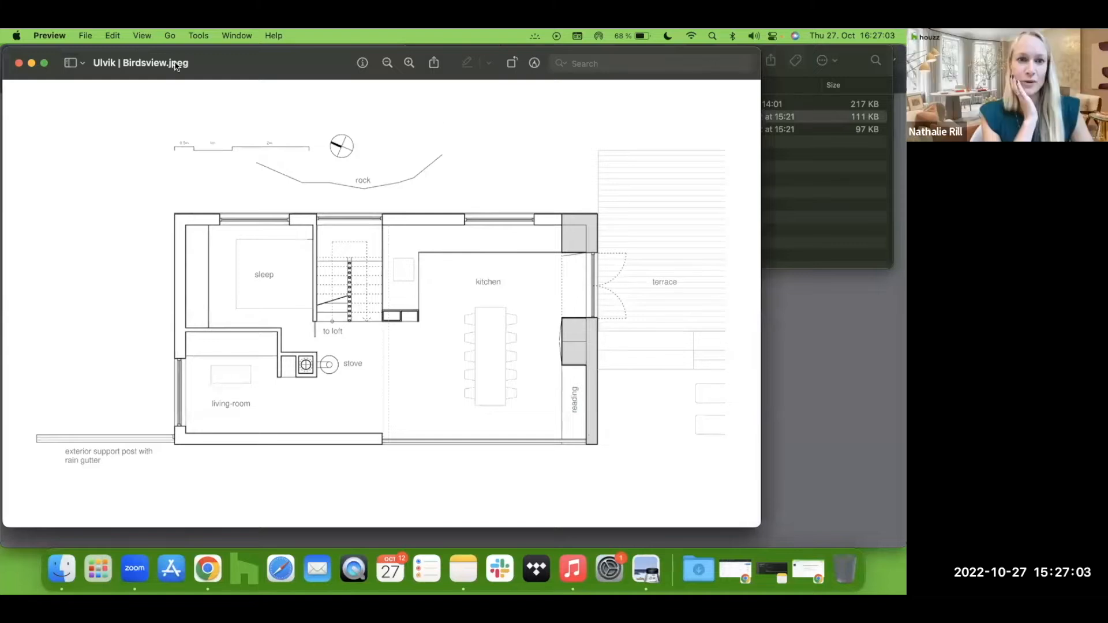
drag(236, 63, 274, 61)
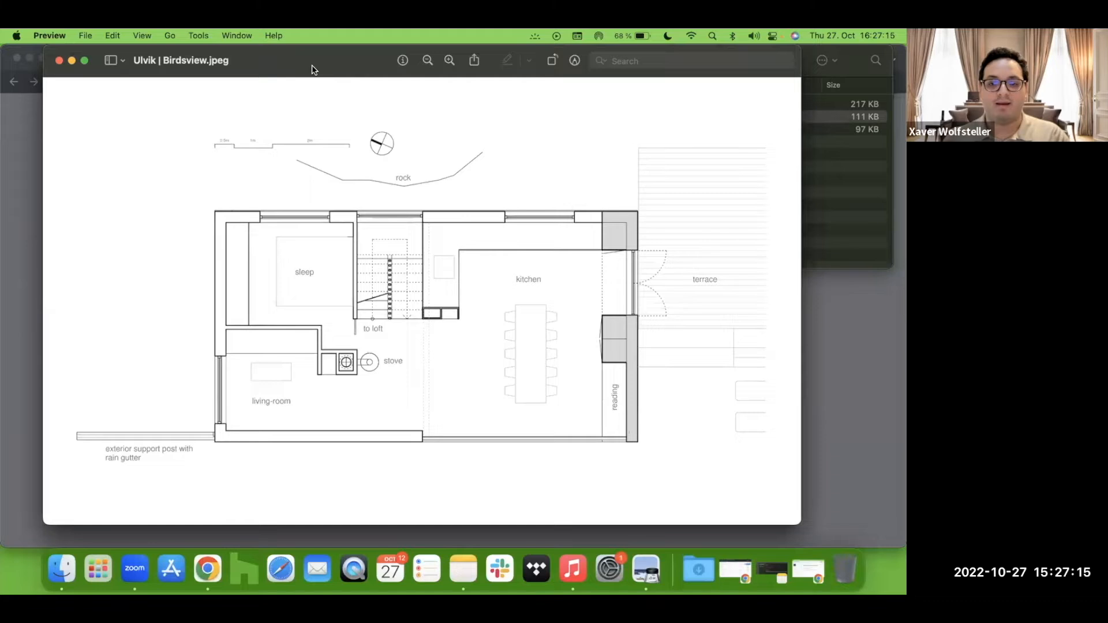
drag(312, 68, 319, 155)
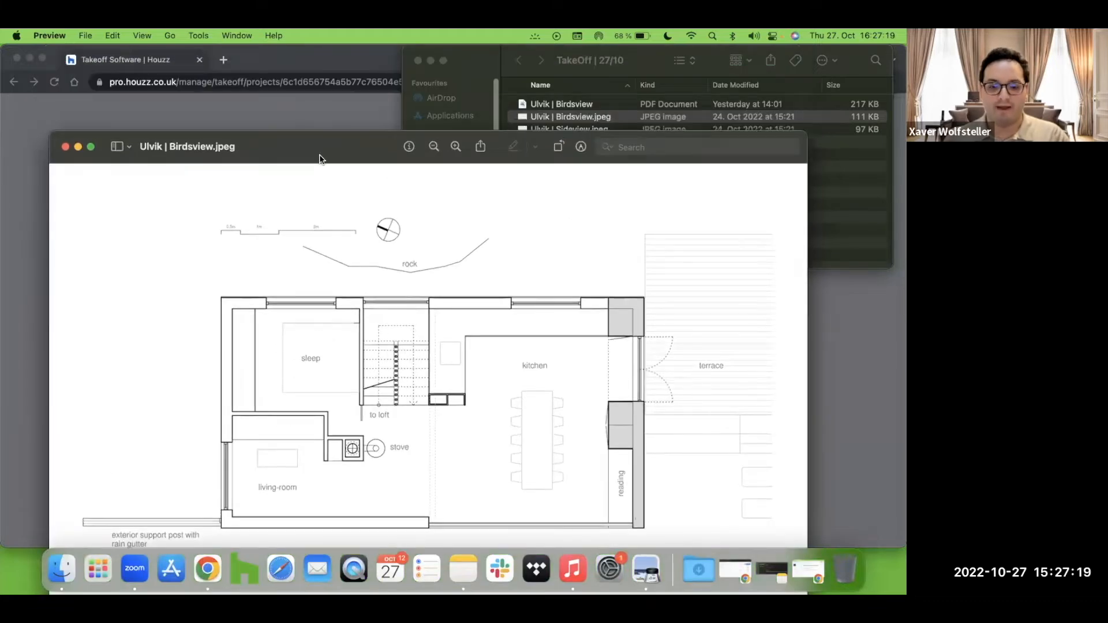
drag(320, 156, 323, 63)
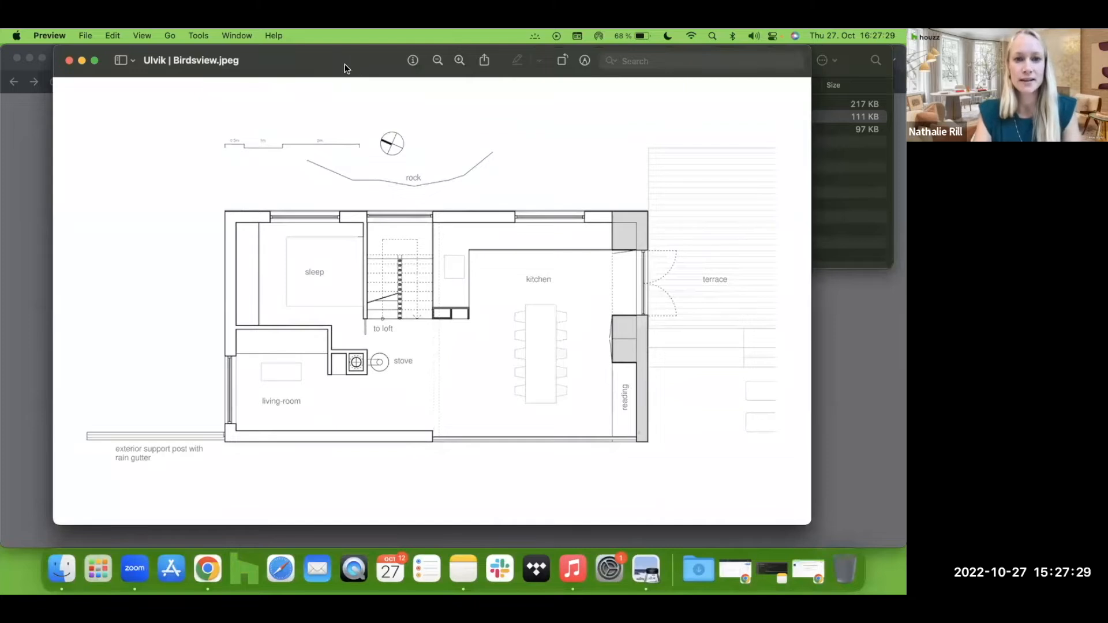
drag(326, 61, 340, 213)
click(849, 186)
click(680, 148)
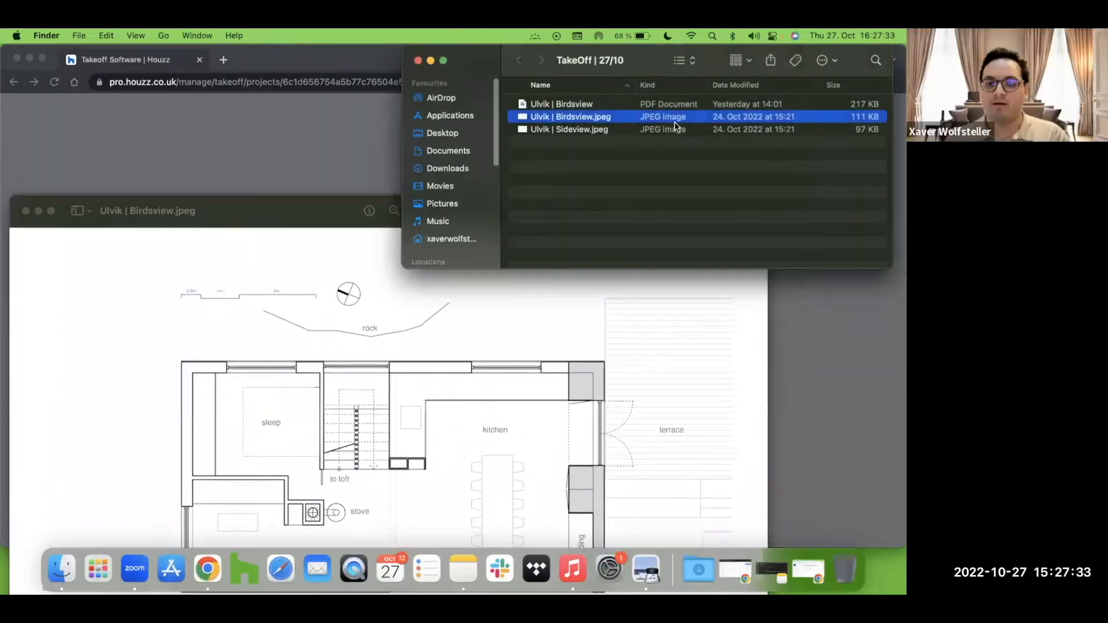
shift+click(631, 131)
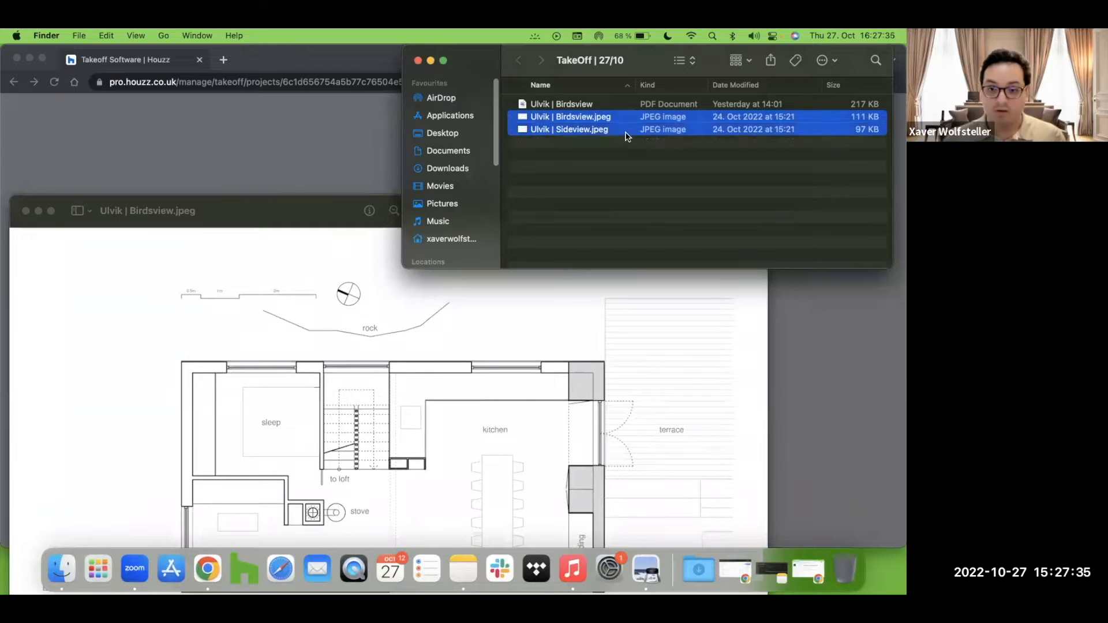
click(670, 176)
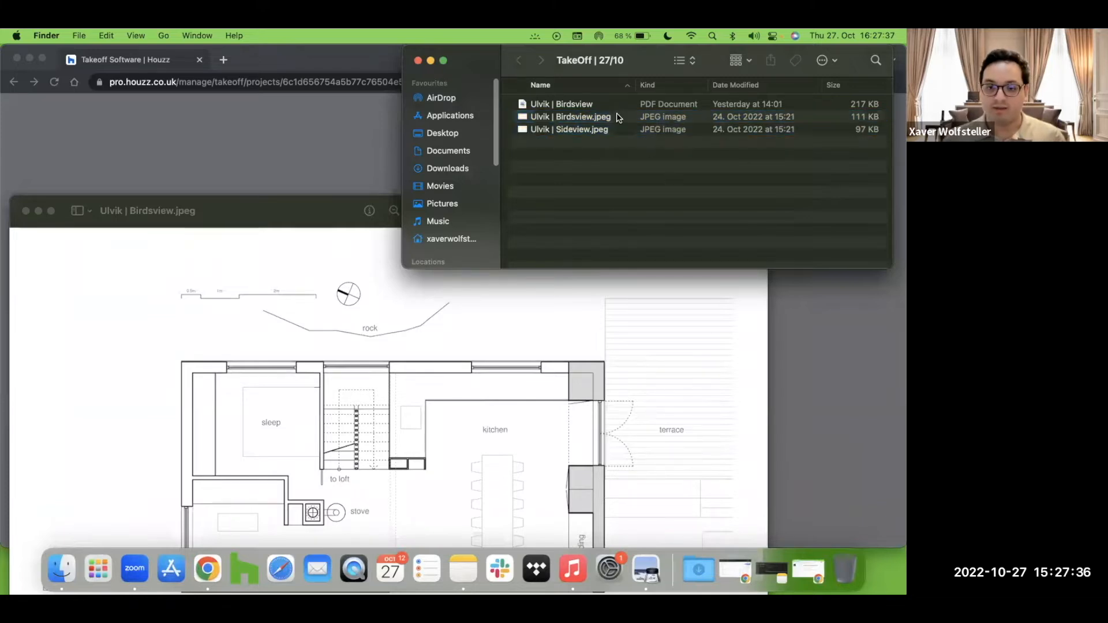
click(662, 106)
click(684, 185)
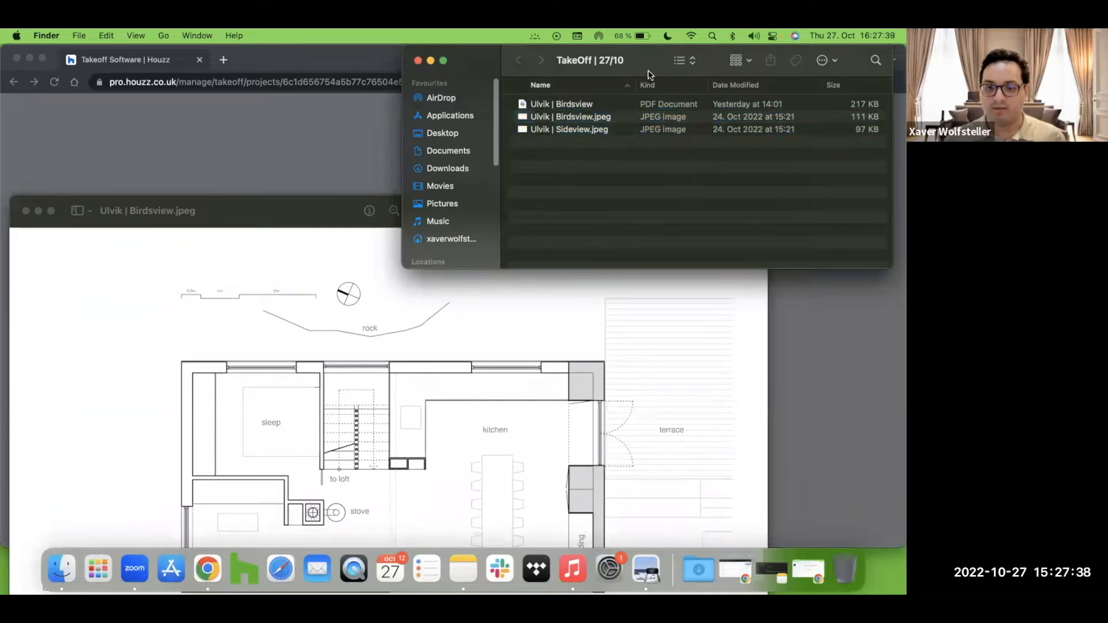
right_click(687, 89)
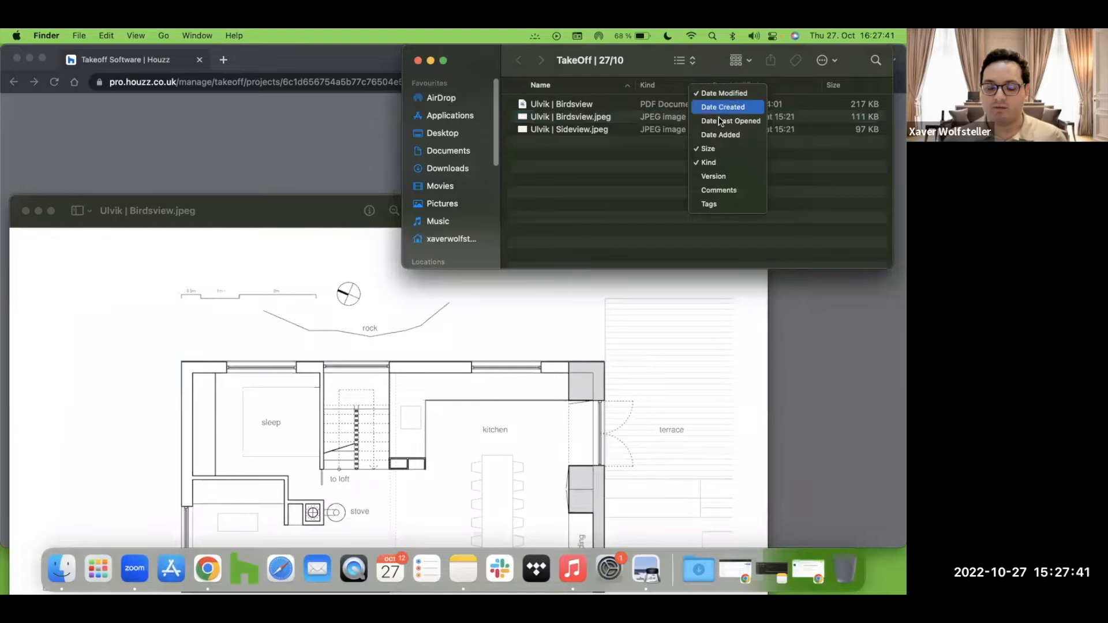
click(744, 166)
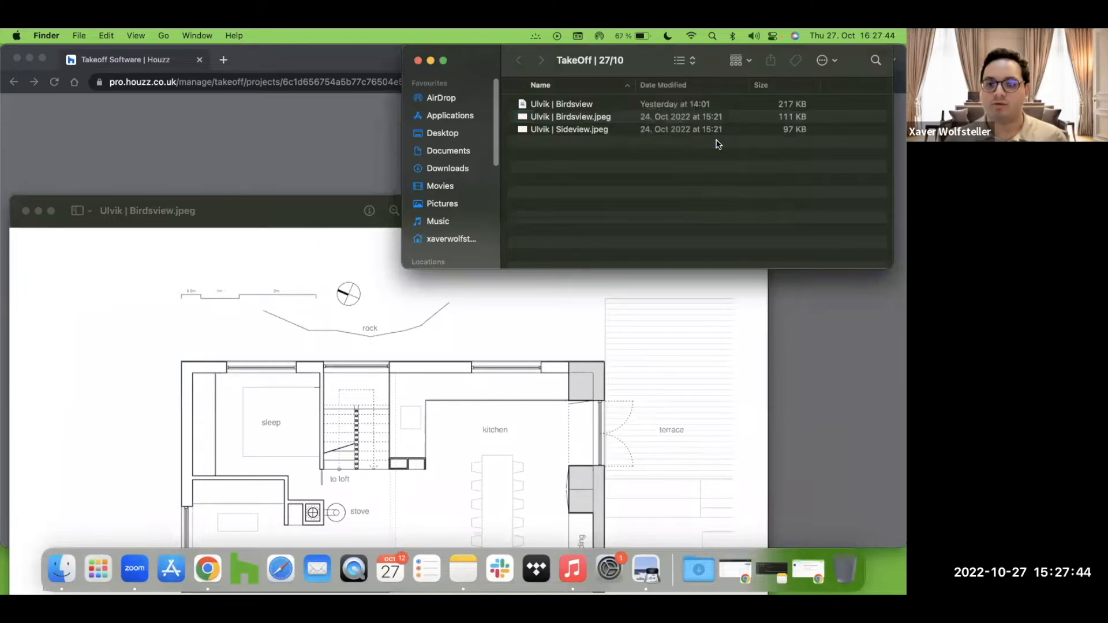
right_click(862, 87)
click(851, 164)
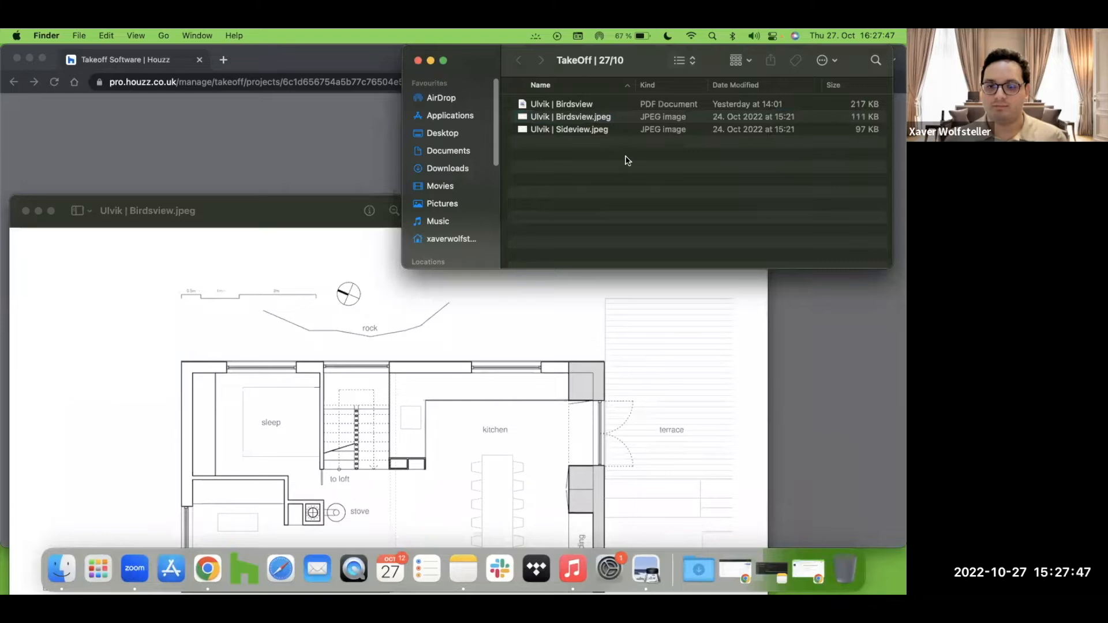
Step: Reopen the Ulvik | Birdsview.jpeg plan image from the folder
click(609, 120)
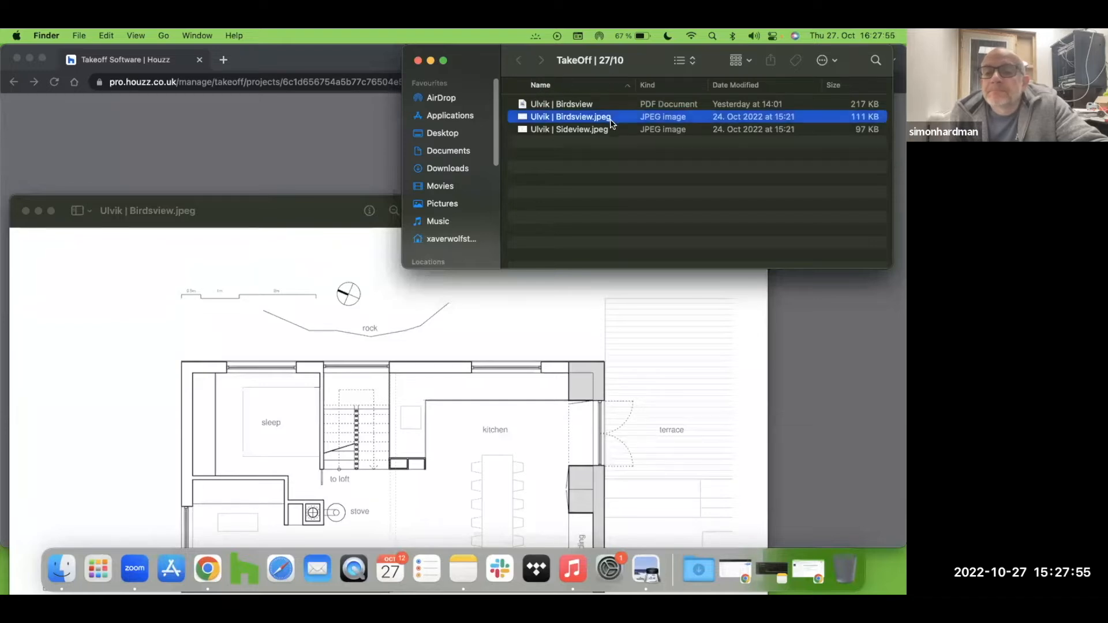
click(608, 130)
click(615, 117)
click(612, 130)
click(596, 178)
drag(327, 217, 377, 132)
click(75, 126)
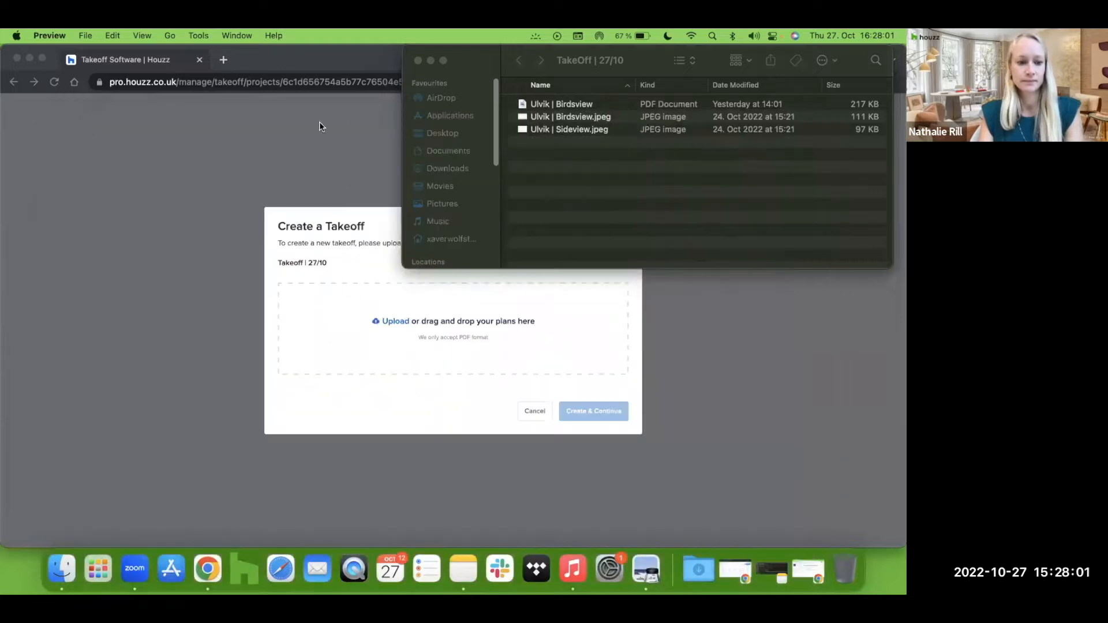
click(617, 132)
double_click(615, 118)
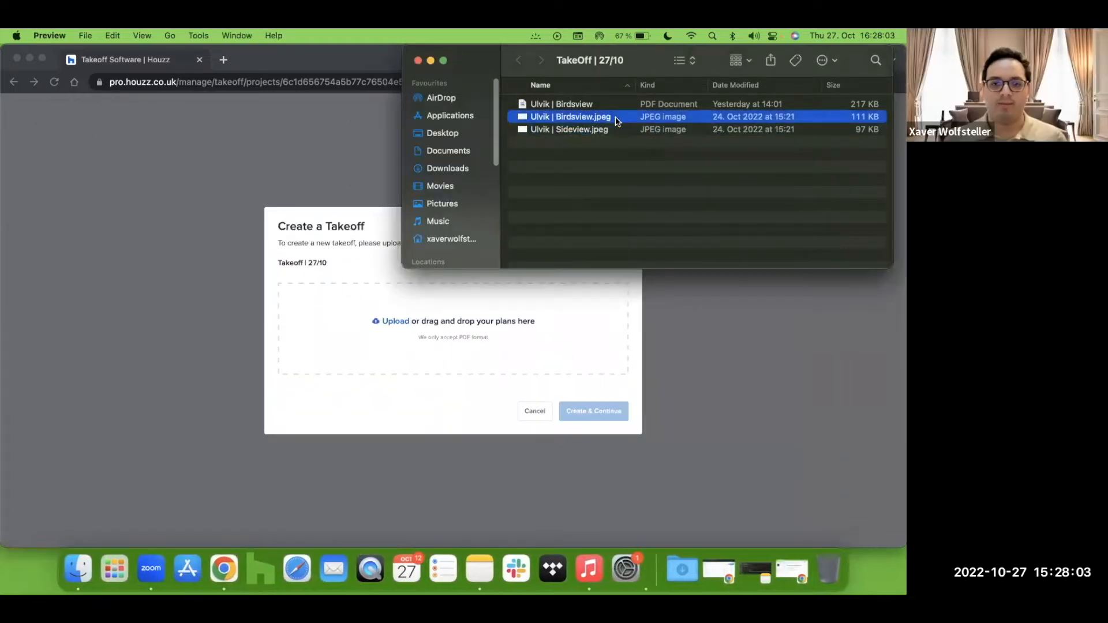
drag(257, 67, 317, 65)
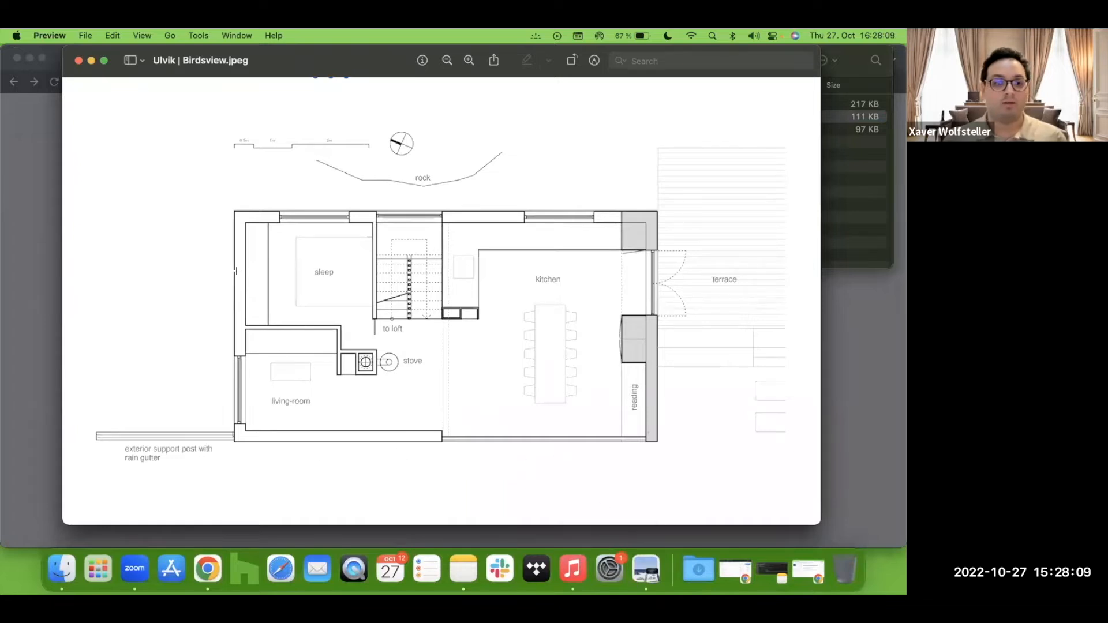
click(84, 36)
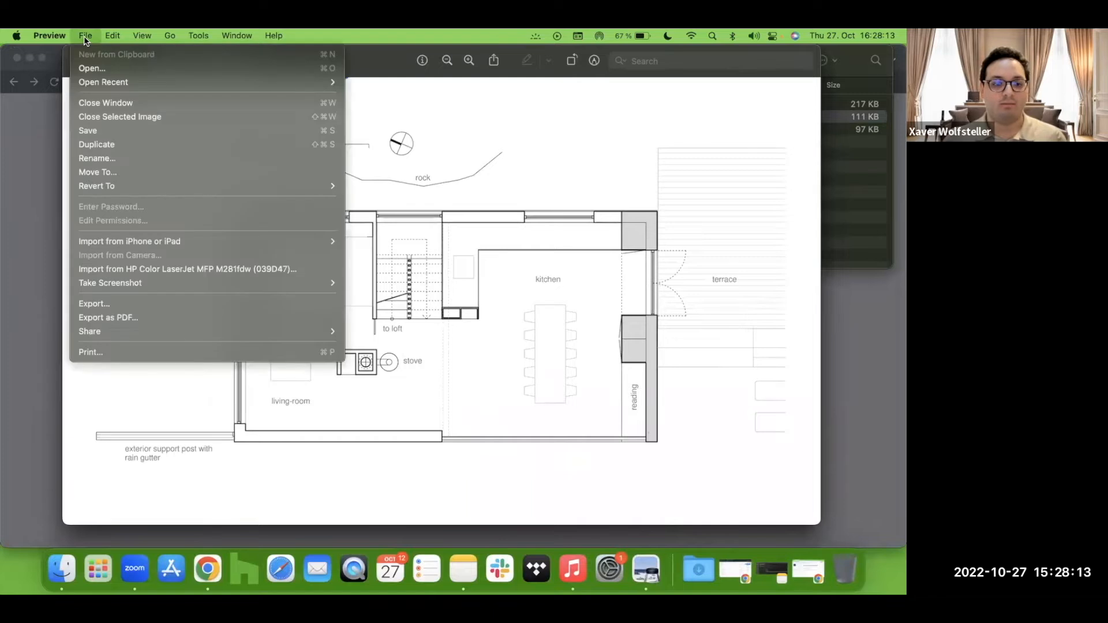
mouse_move(84, 34)
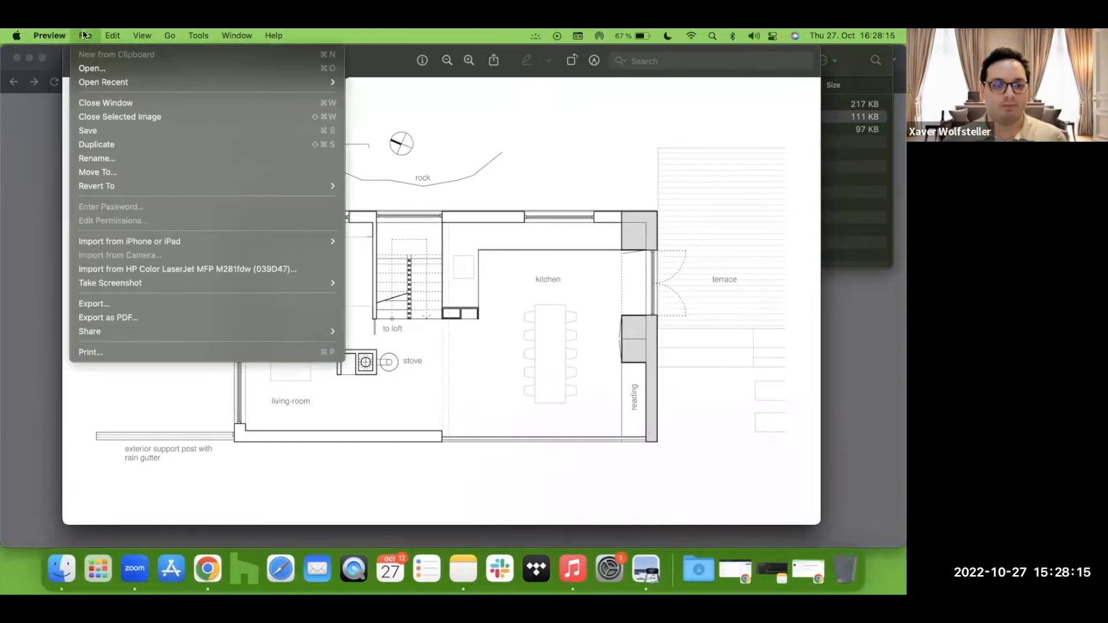
click(153, 317)
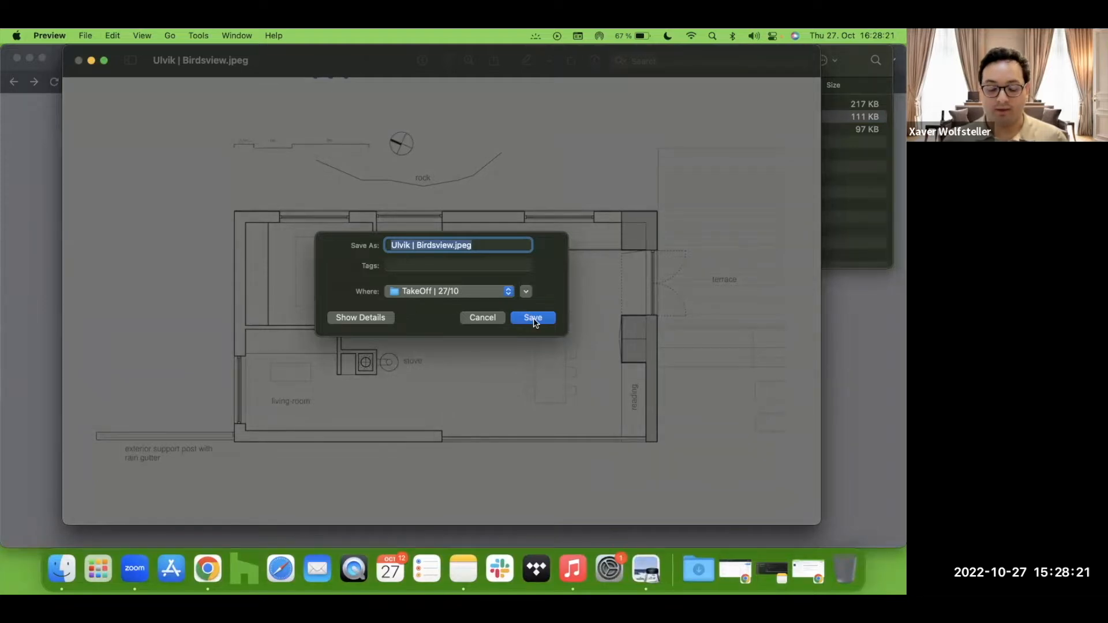
click(533, 318)
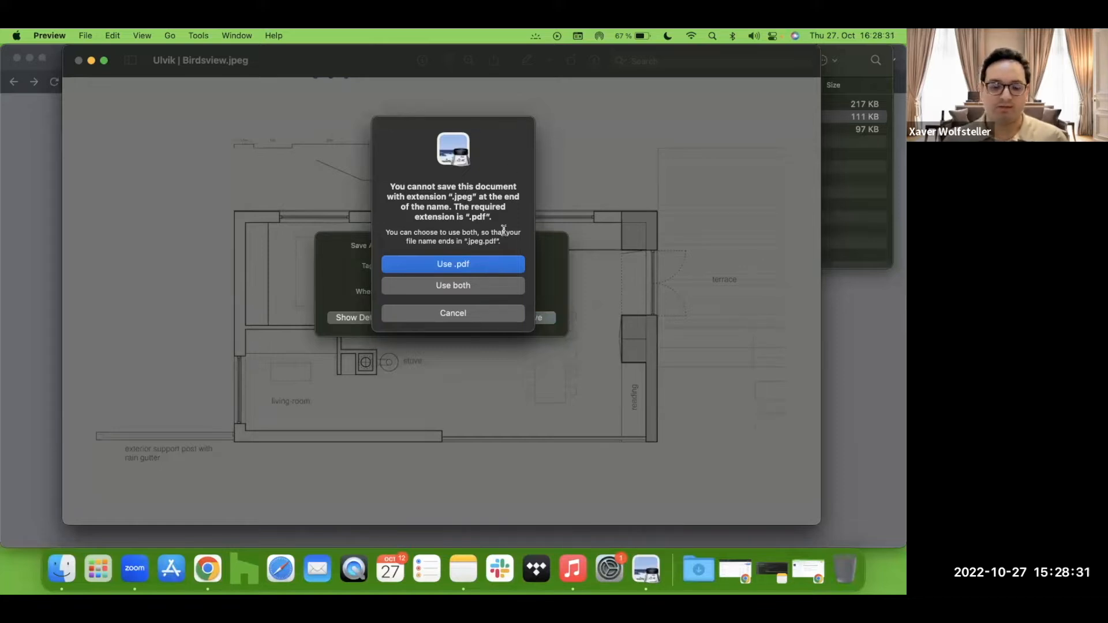
click(471, 320)
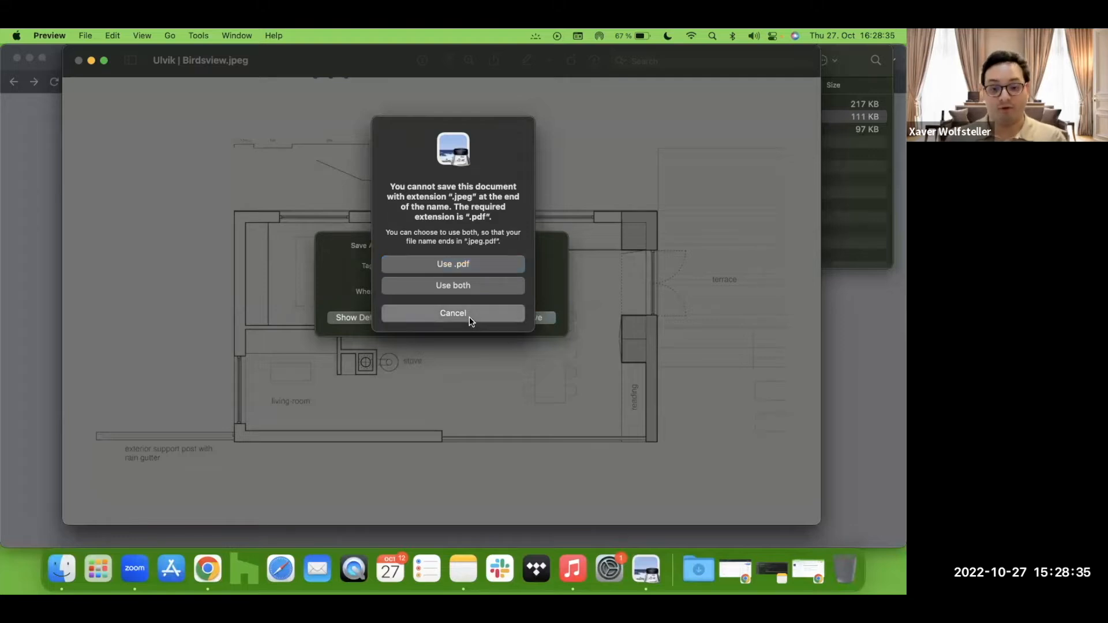
click(466, 319)
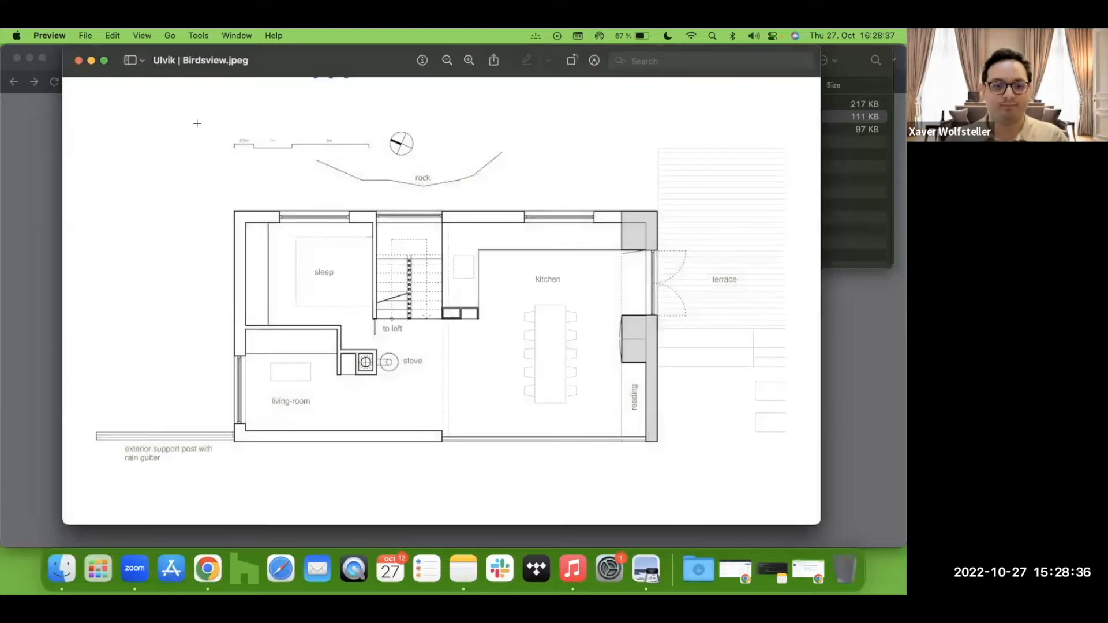
Step: Upload the Ulvik | Birdsview PDF plan into the takeoff and create it
click(79, 60)
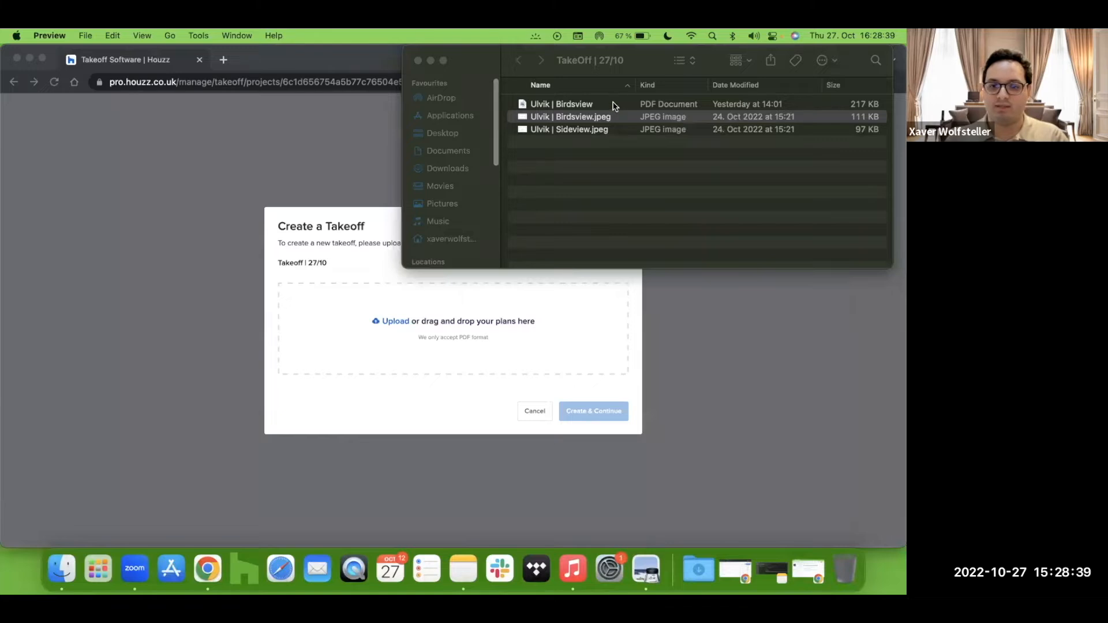
click(613, 106)
drag(613, 105, 487, 334)
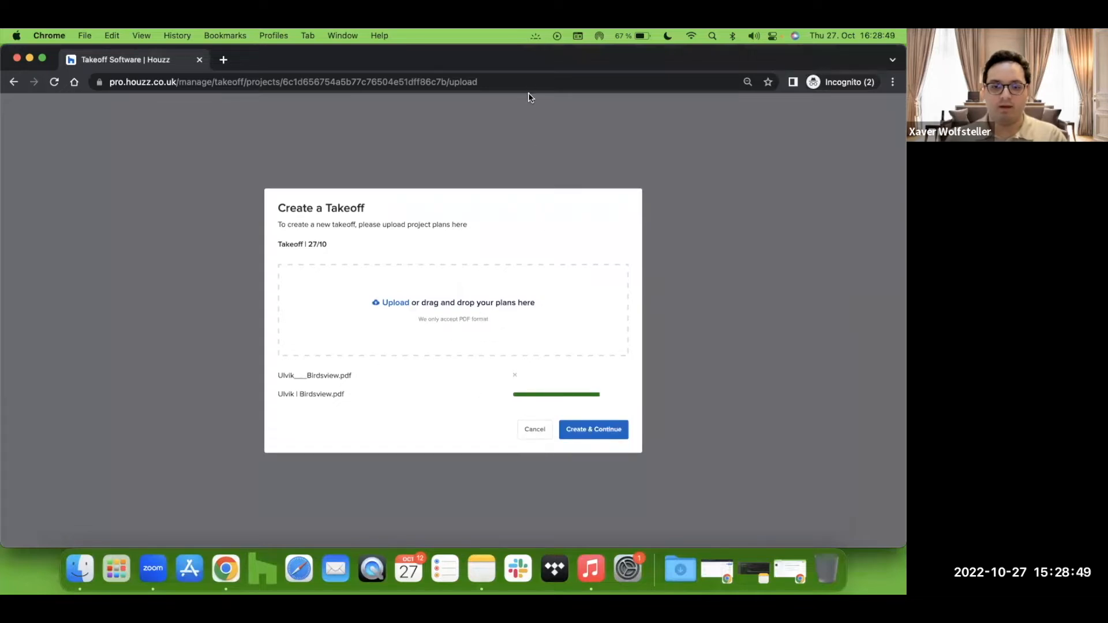
click(597, 432)
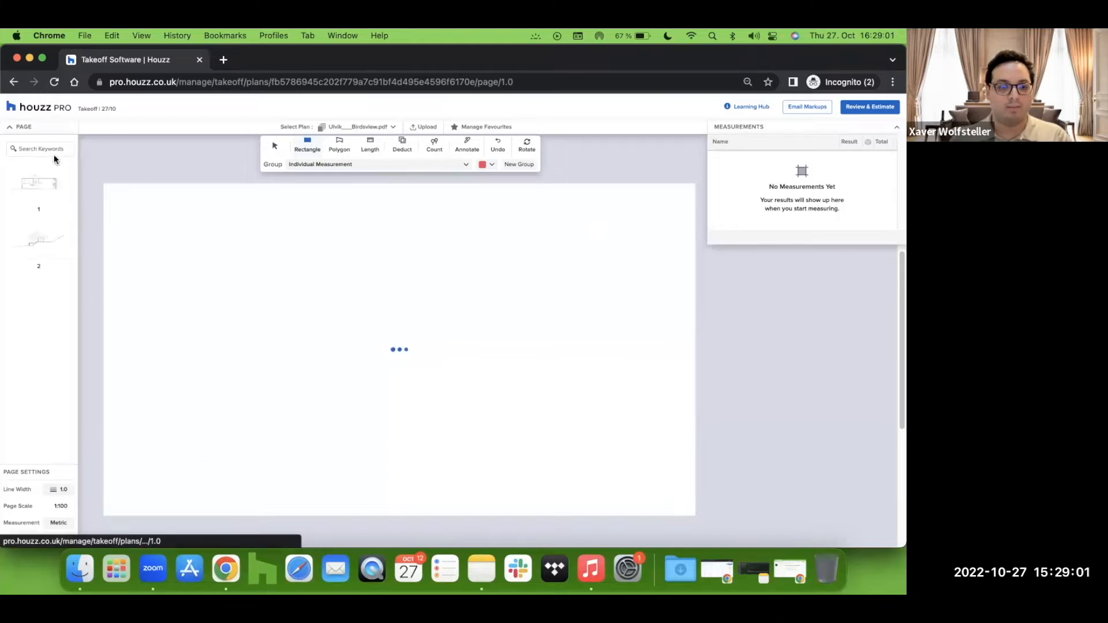
Step: Open page 1 of the plan and start the Find Scale calibration
click(28, 185)
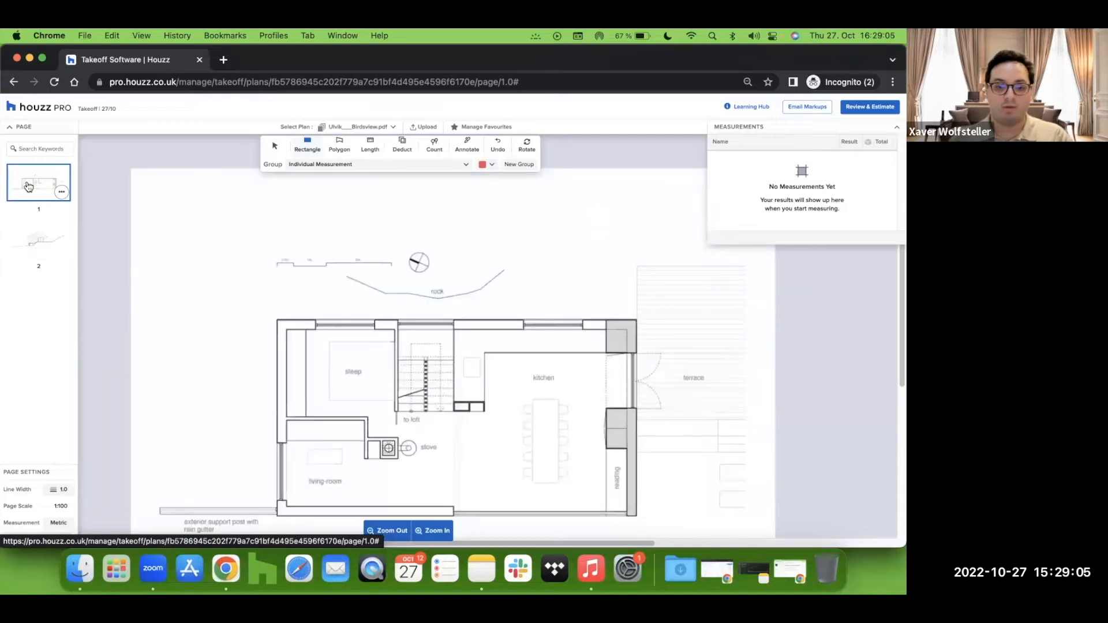
scroll(237, 281, down, 3)
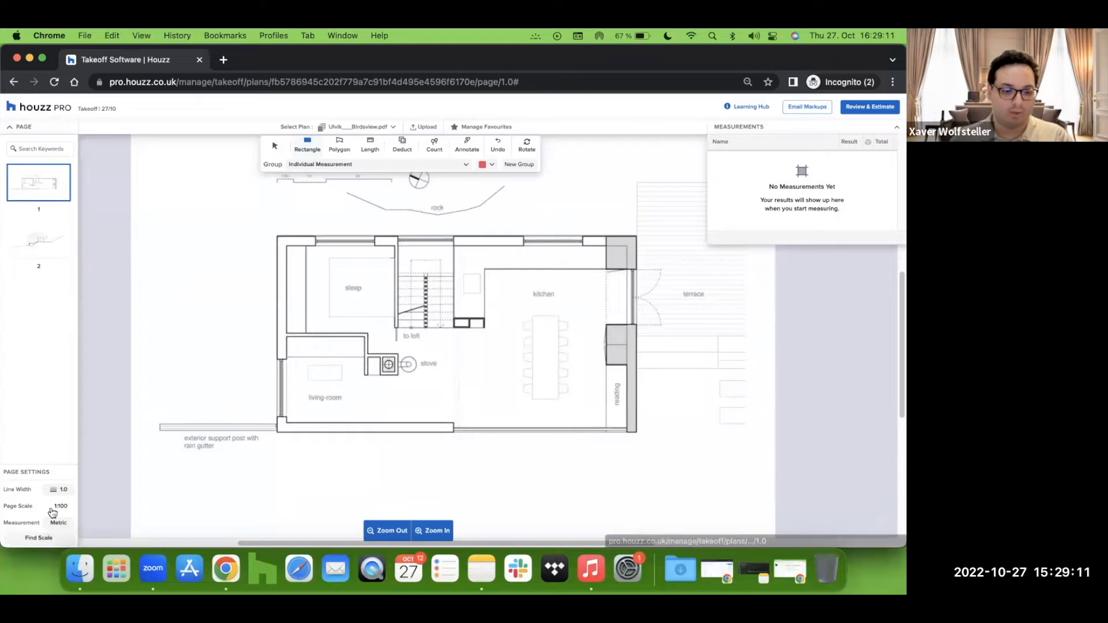
click(36, 542)
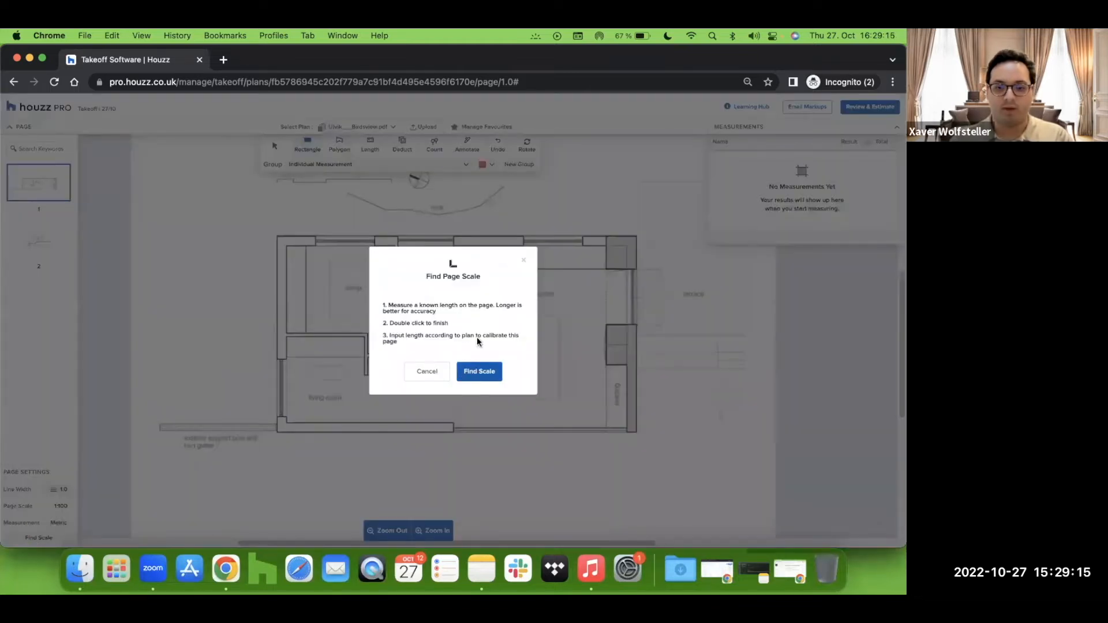
Step: Zoom in on the plan's scale bar and measure its last segment as the known reference length for Find Scale
click(525, 261)
click(432, 531)
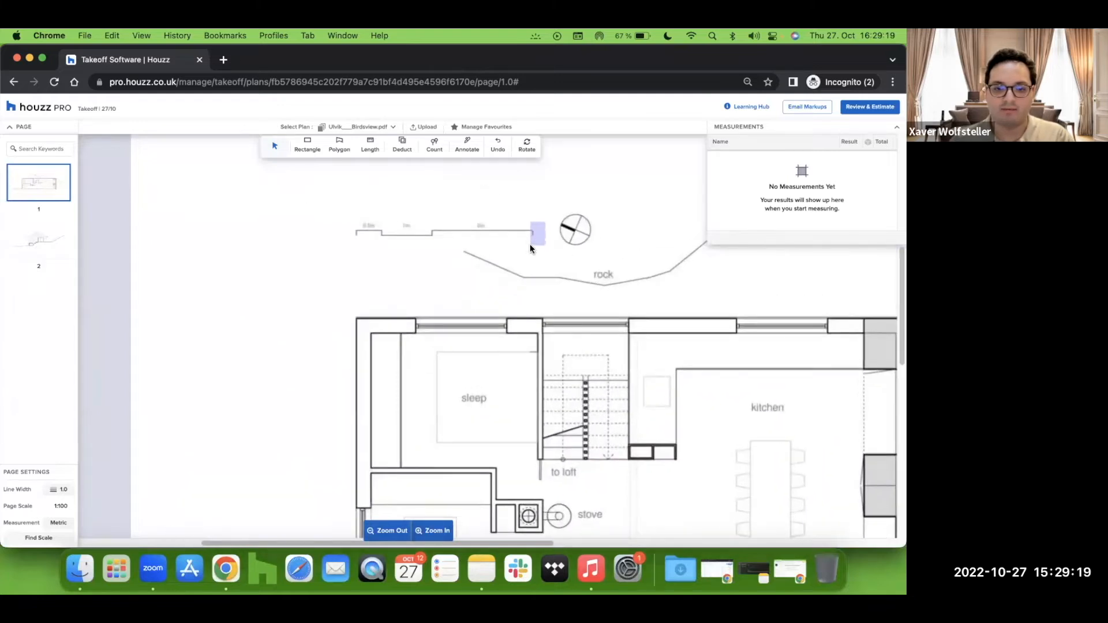
scroll(401, 263, right, 3)
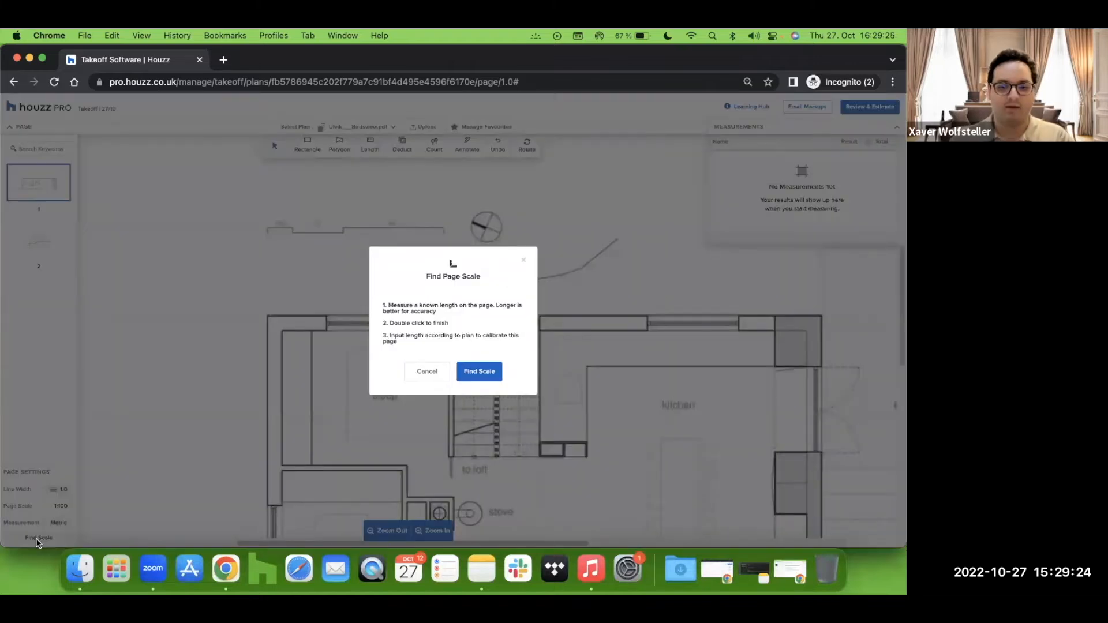
click(485, 375)
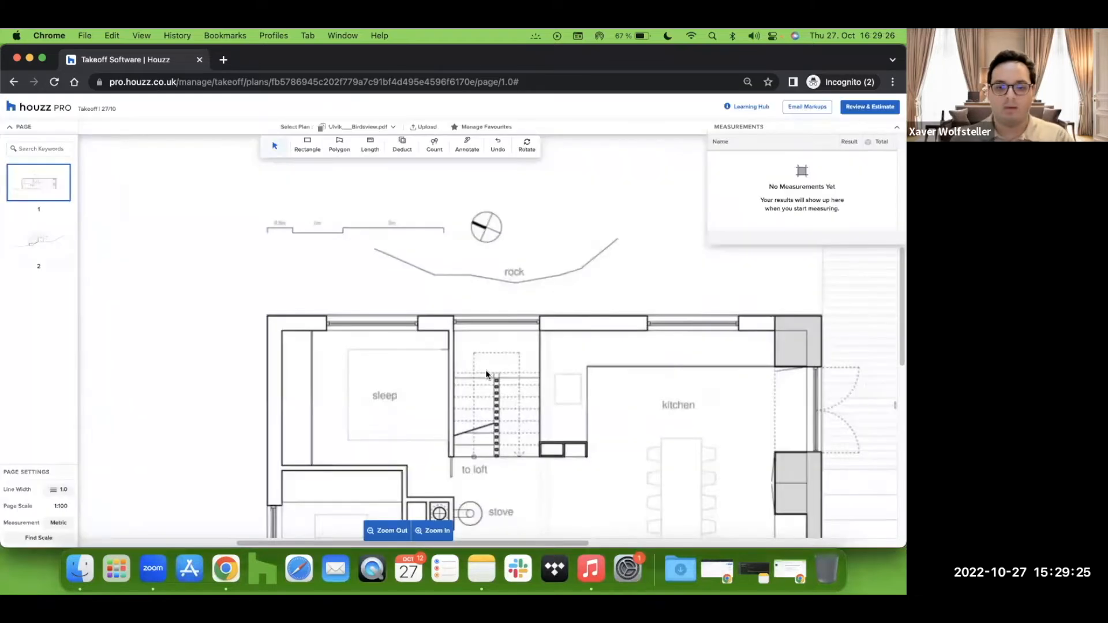
click(343, 227)
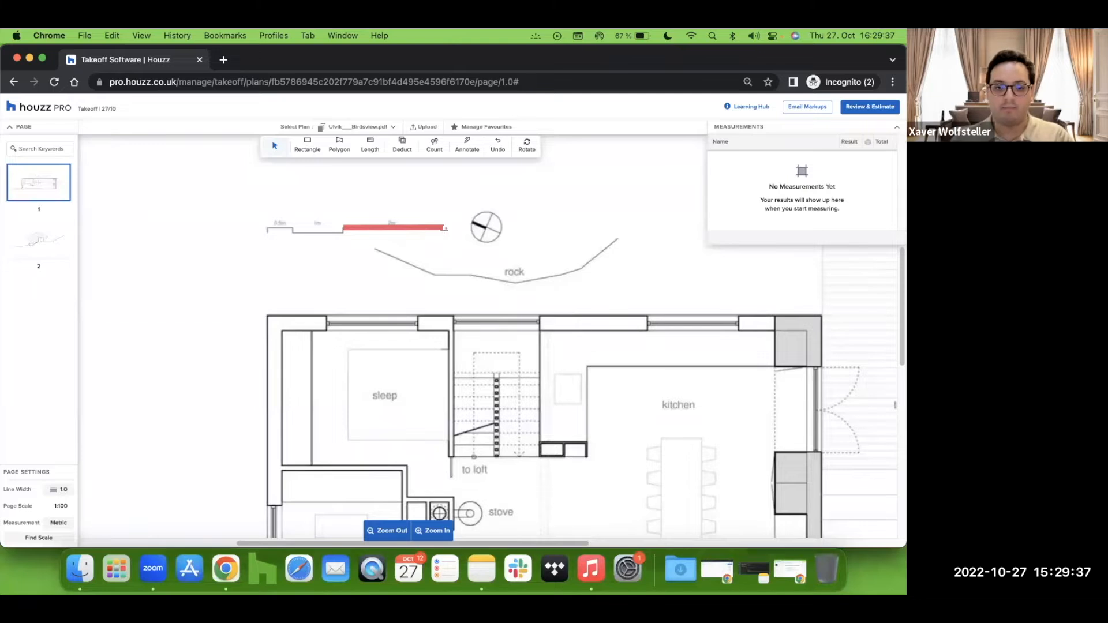
click(445, 226)
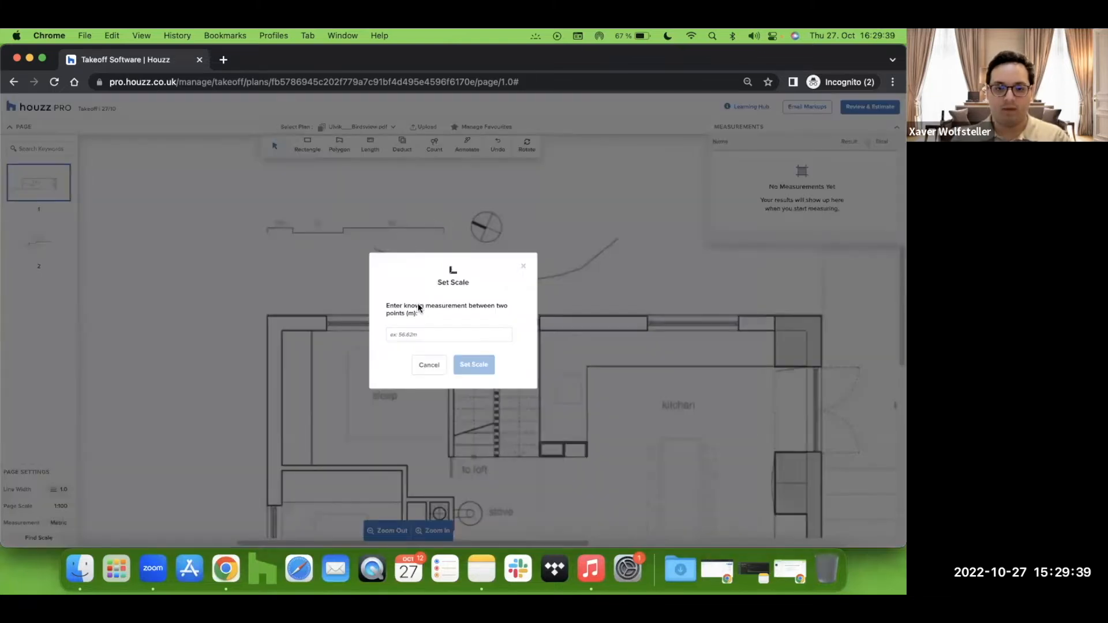
Step: Set the reference length to 2 m and apply it to all existing measurements on the page
click(421, 332)
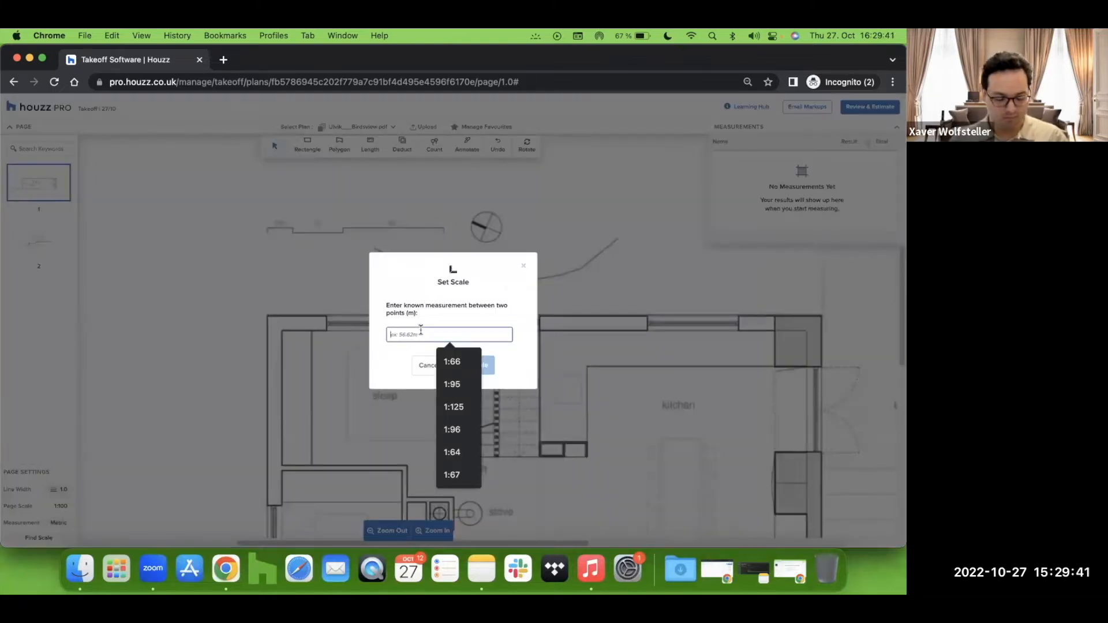
text(2)
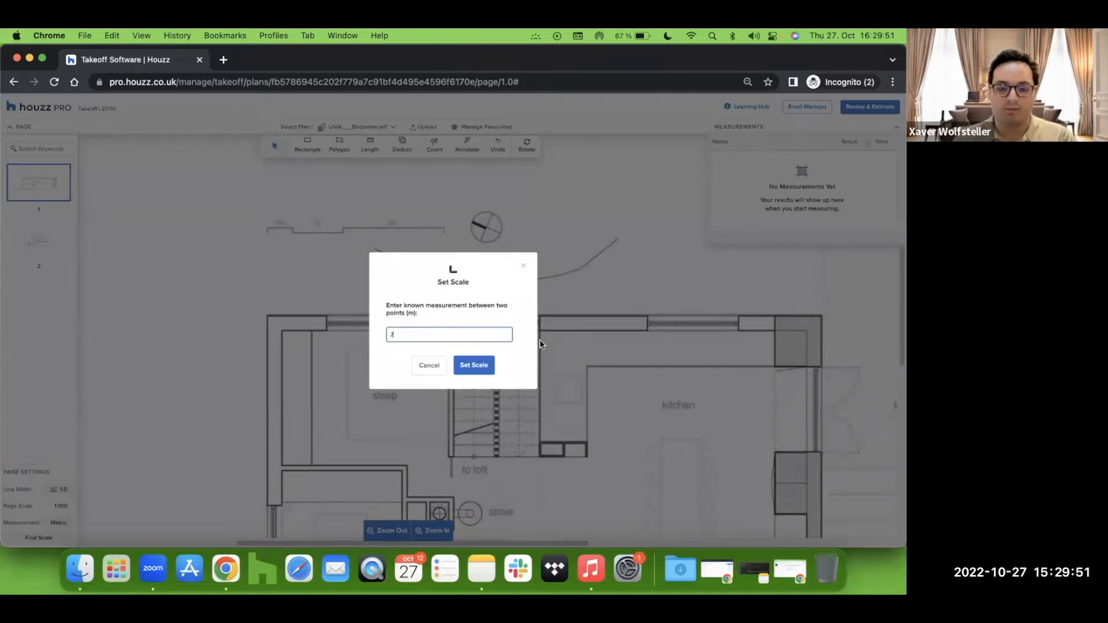
click(476, 366)
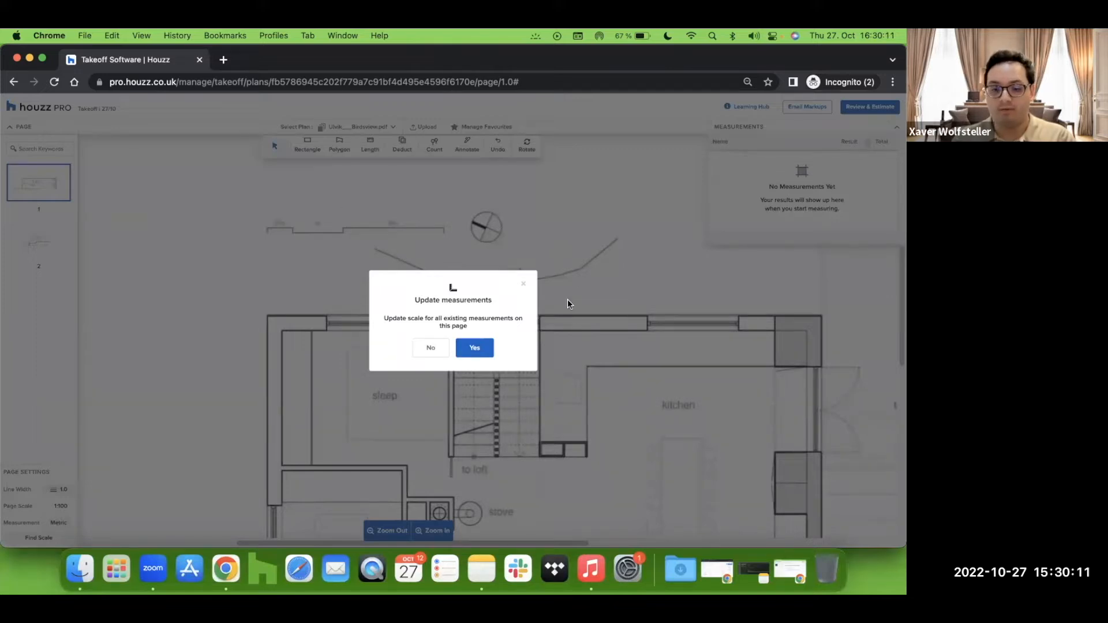
click(481, 349)
Step: Set page 2's page scale to 1:61 to match page 1 and update its existing measurements
scroll(473, 382, down, 2)
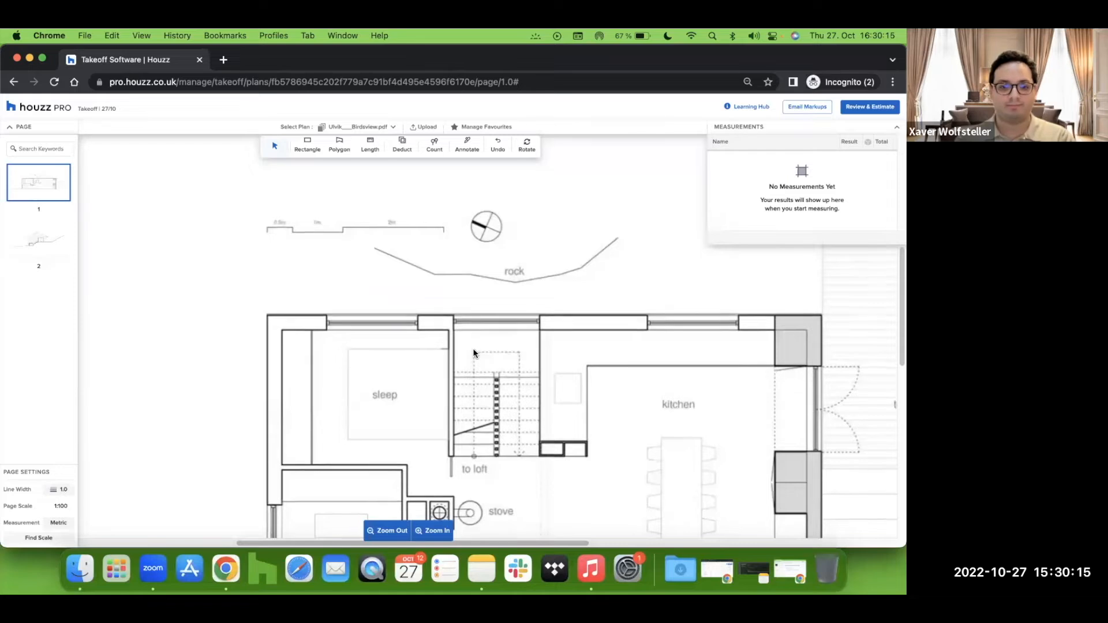
click(388, 528)
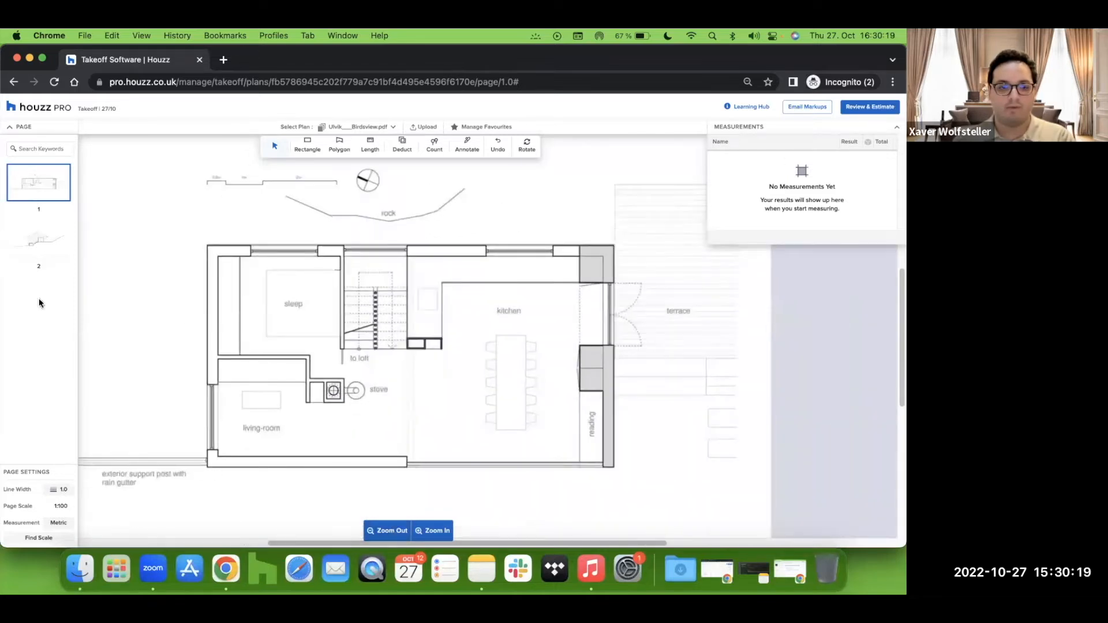
click(31, 243)
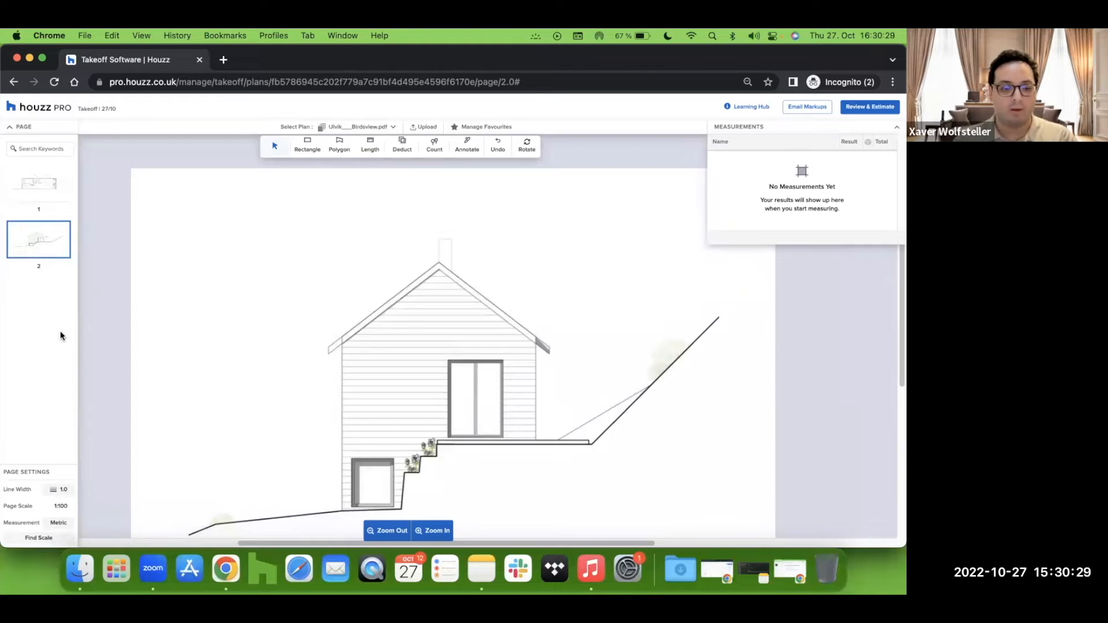
click(34, 203)
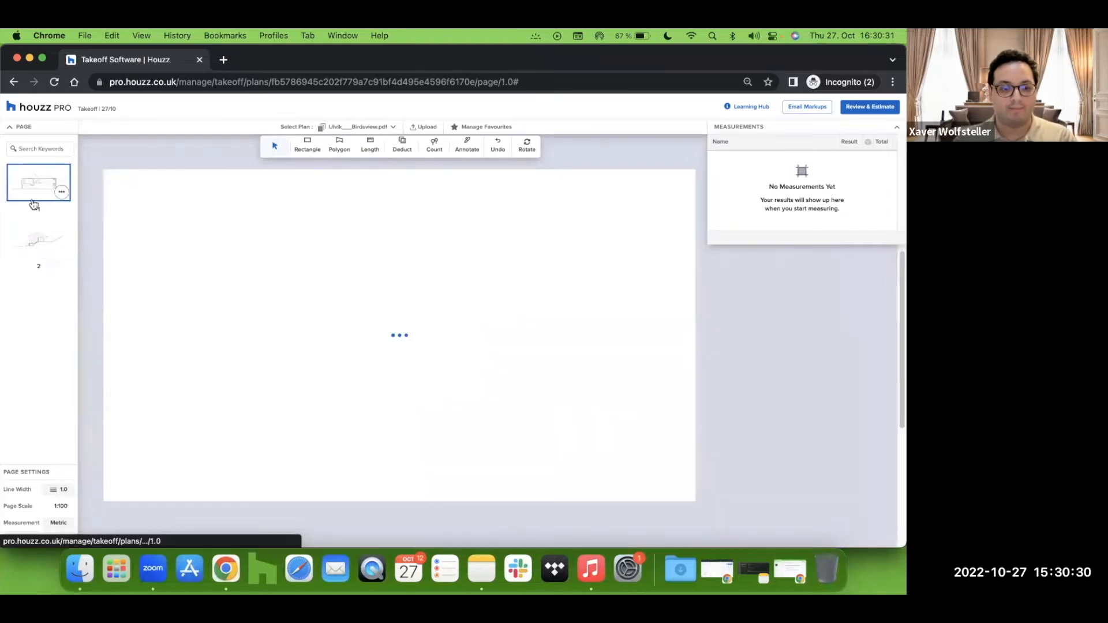
click(35, 247)
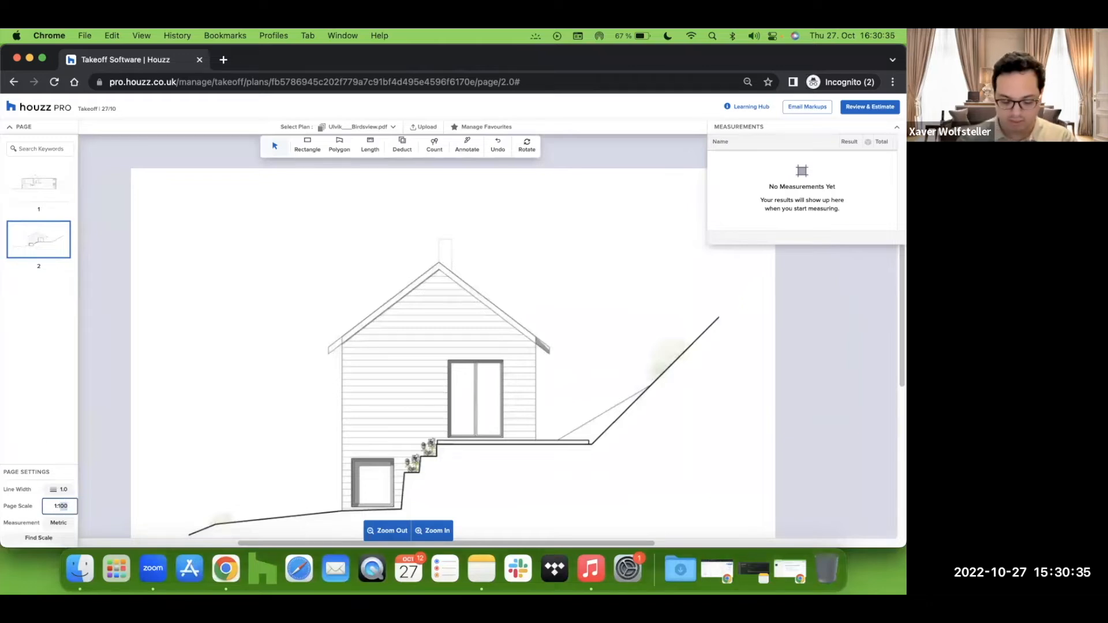
key(BackSpace)
key(BackSpace)
key(BackSpace)
text(61)
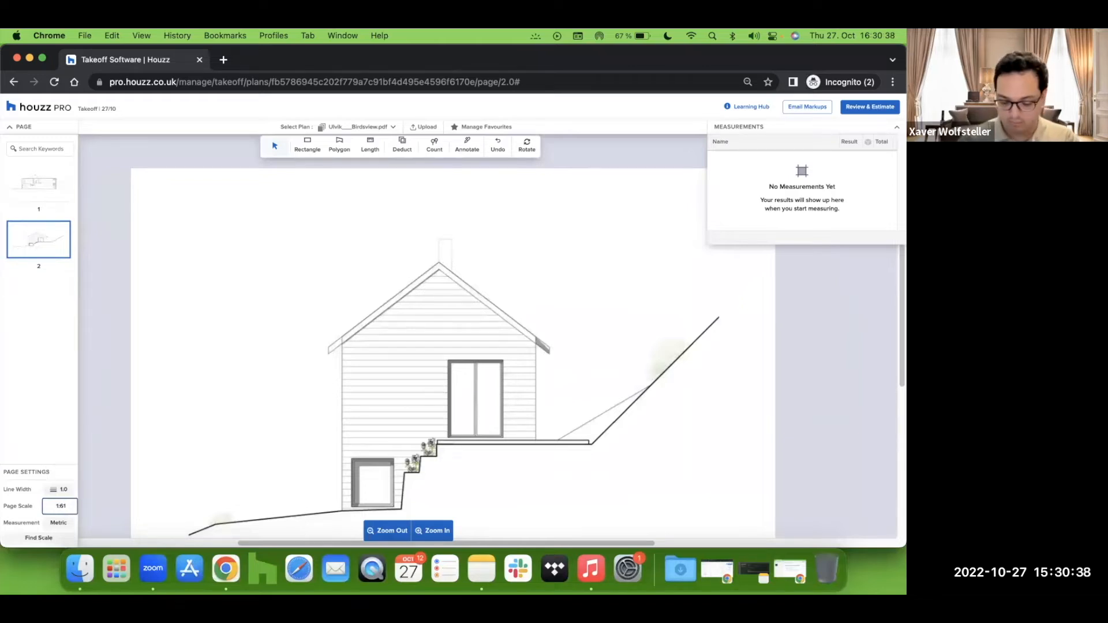
key(Return)
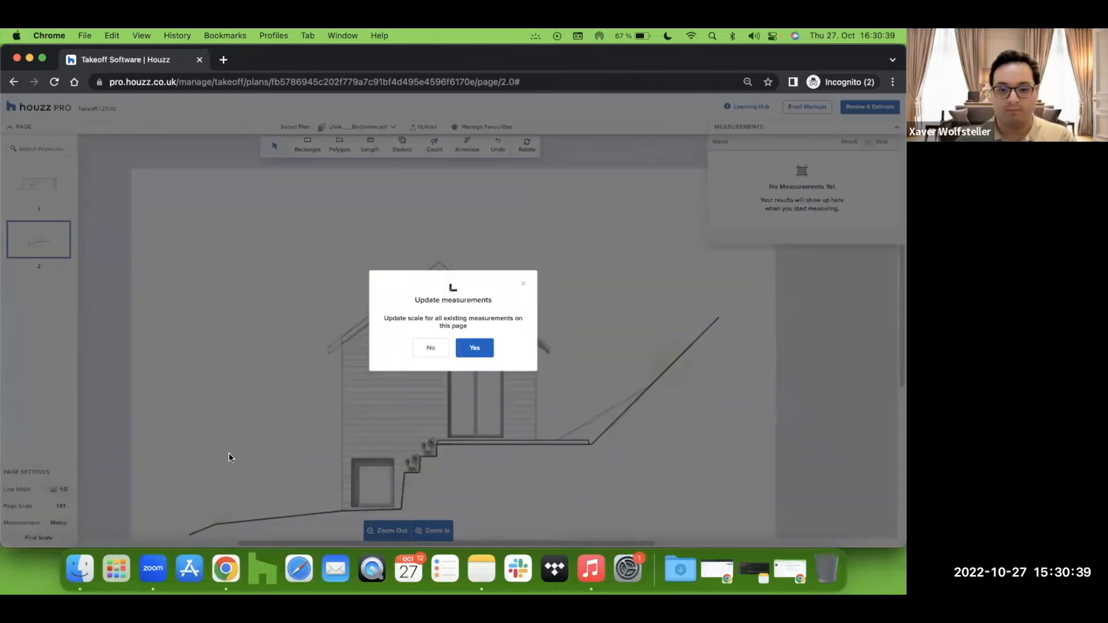
click(475, 348)
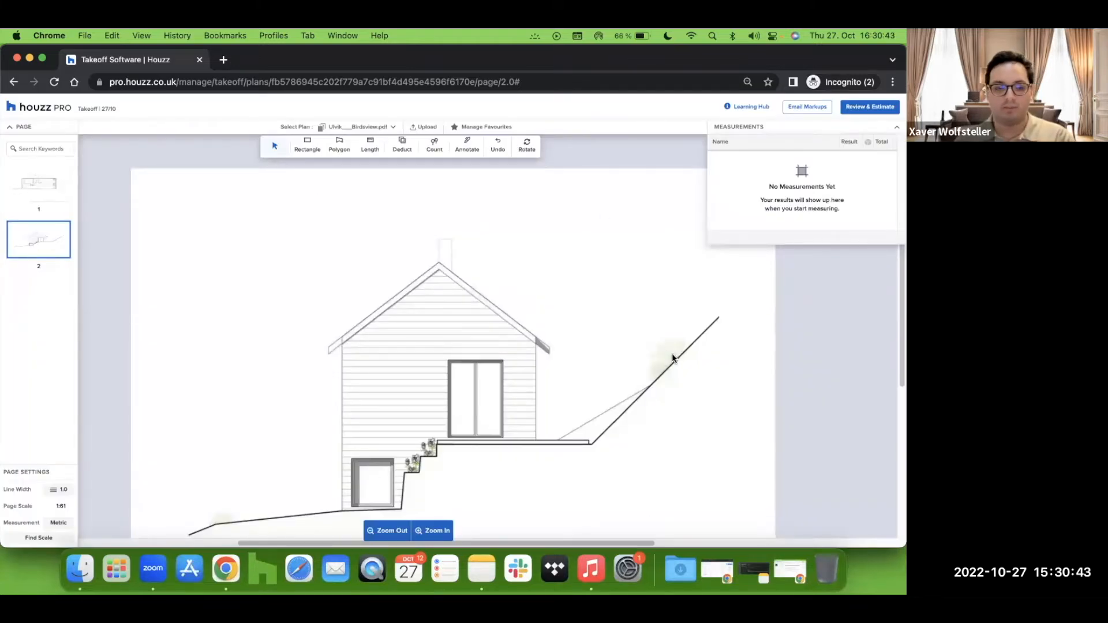
Step: Back on page 1, choose the Rectangle tool and create a new measurement group named Floor
click(31, 191)
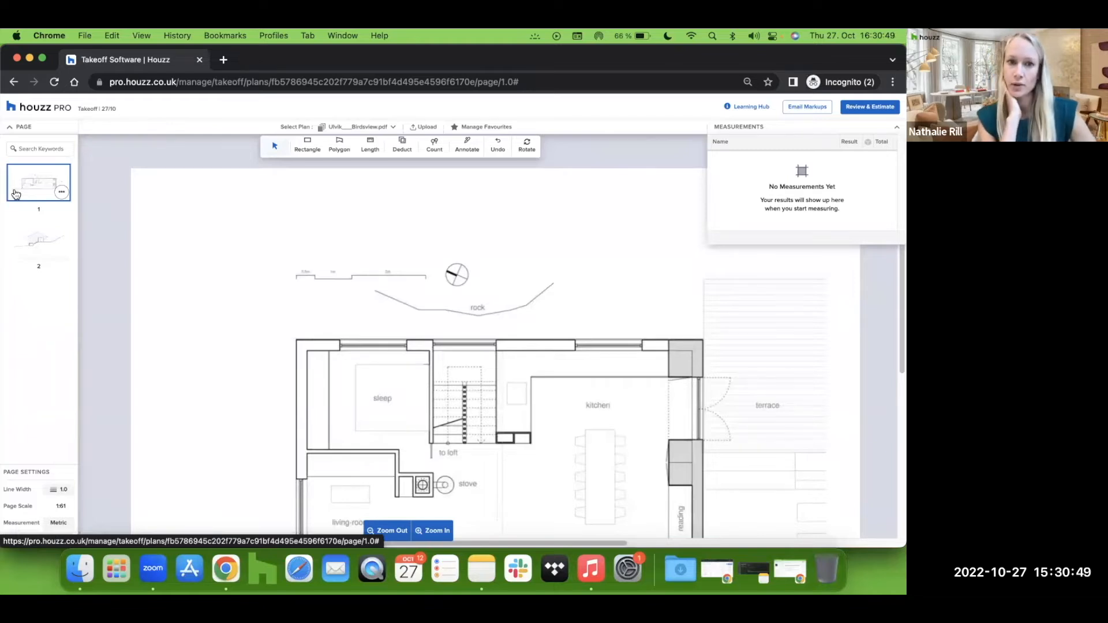
scroll(359, 292, down, 3)
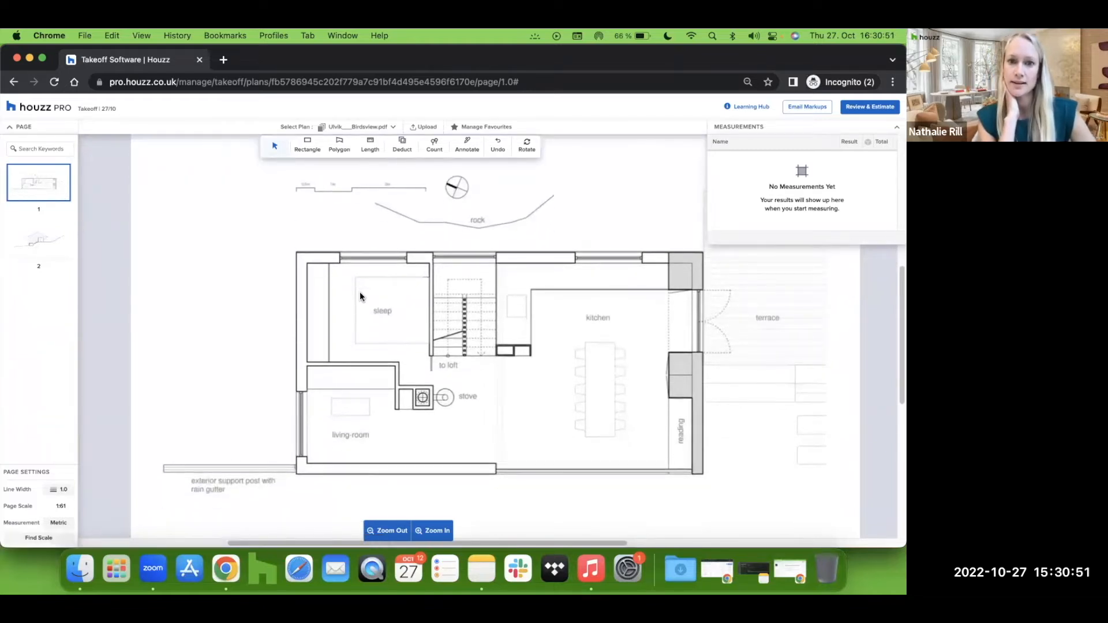
scroll(359, 292, right, 5)
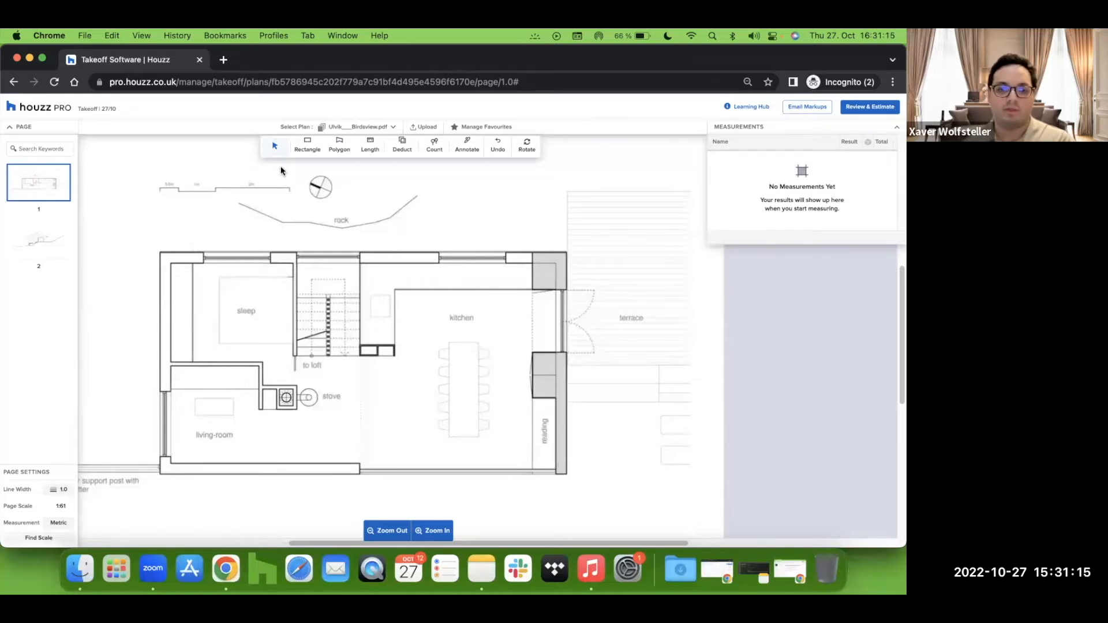
click(305, 149)
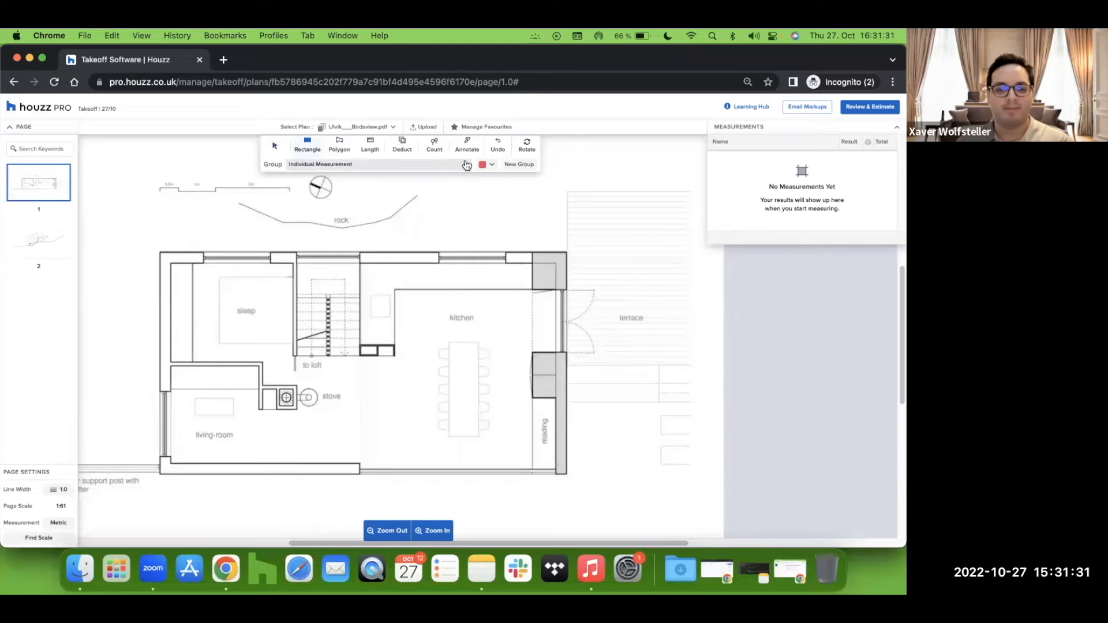
click(519, 165)
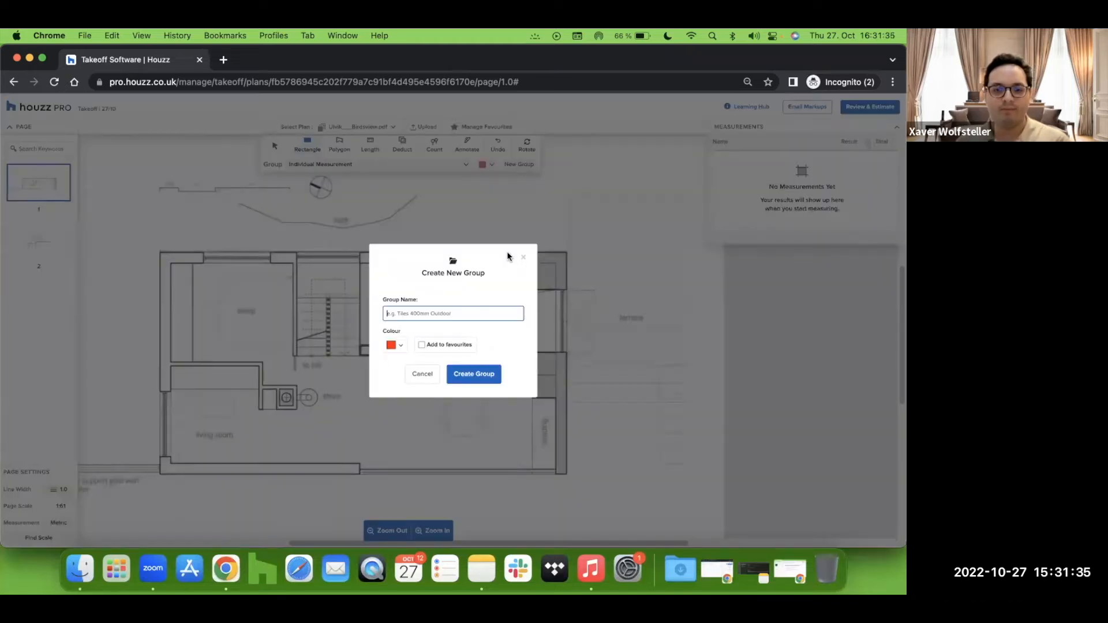
text(Floor)
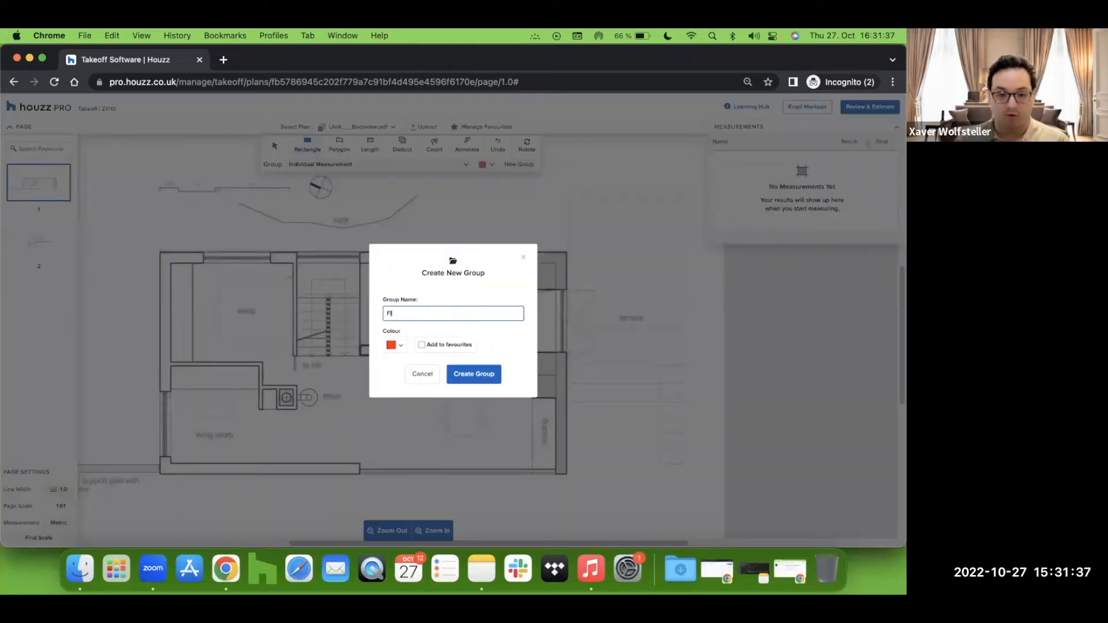
click(477, 376)
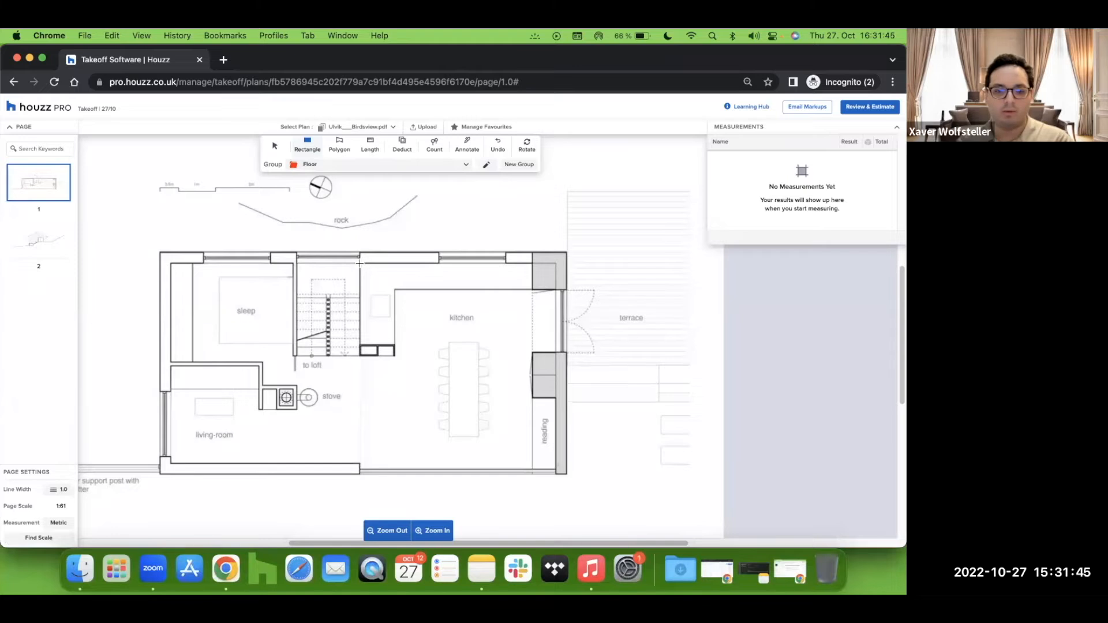
Step: Draw a floor rectangle over the kitchen area, extending it to the inside of the outer east wall
drag(360, 261, 531, 469)
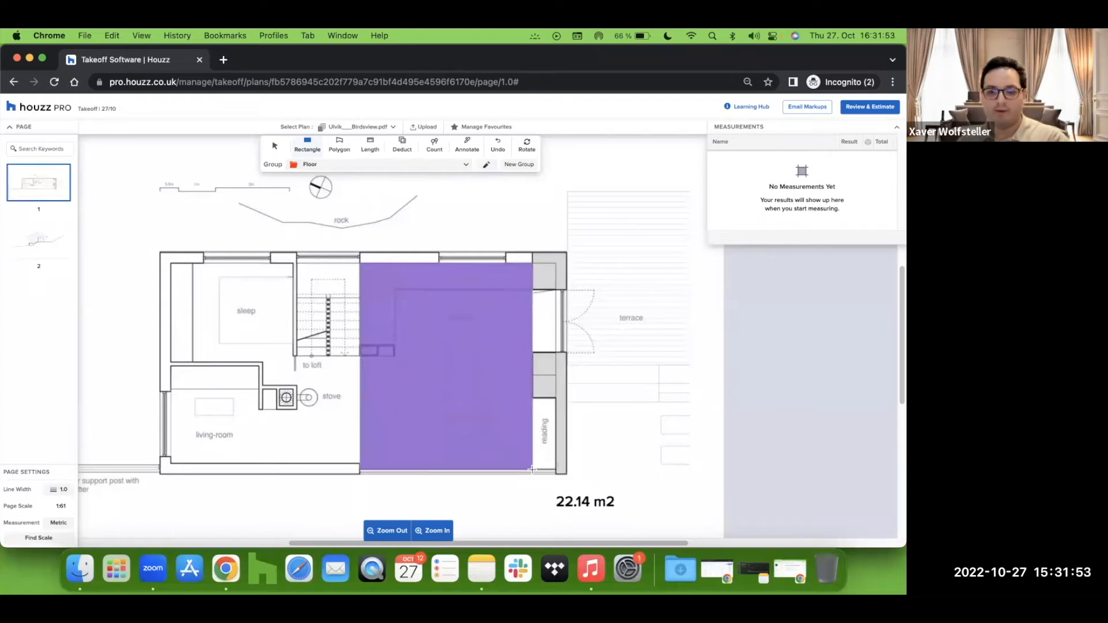
right_click(532, 470)
click(530, 469)
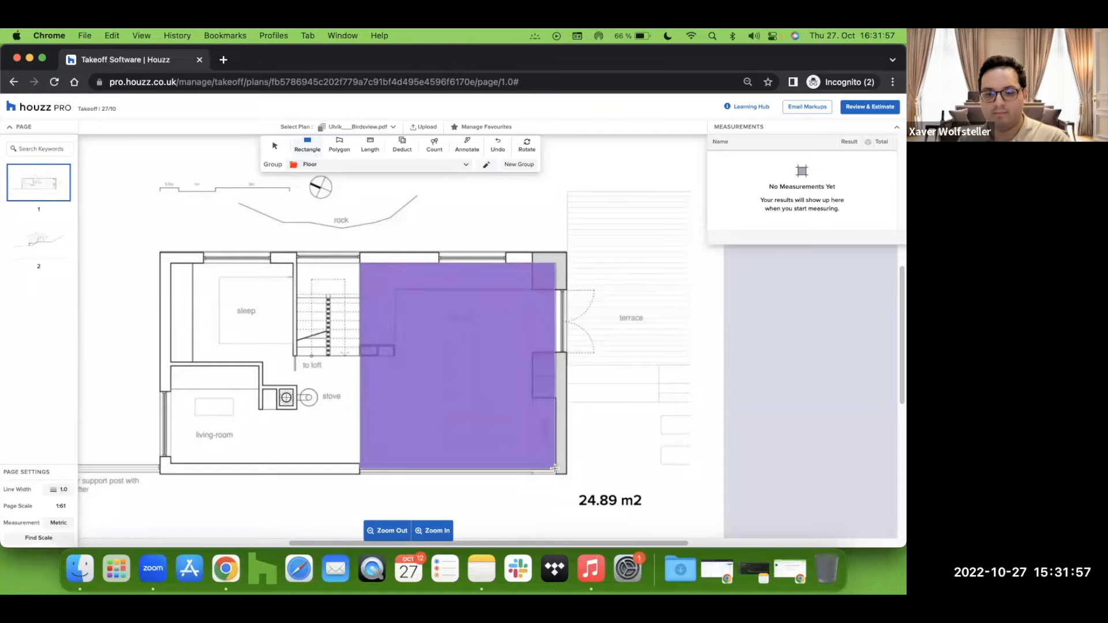
click(554, 469)
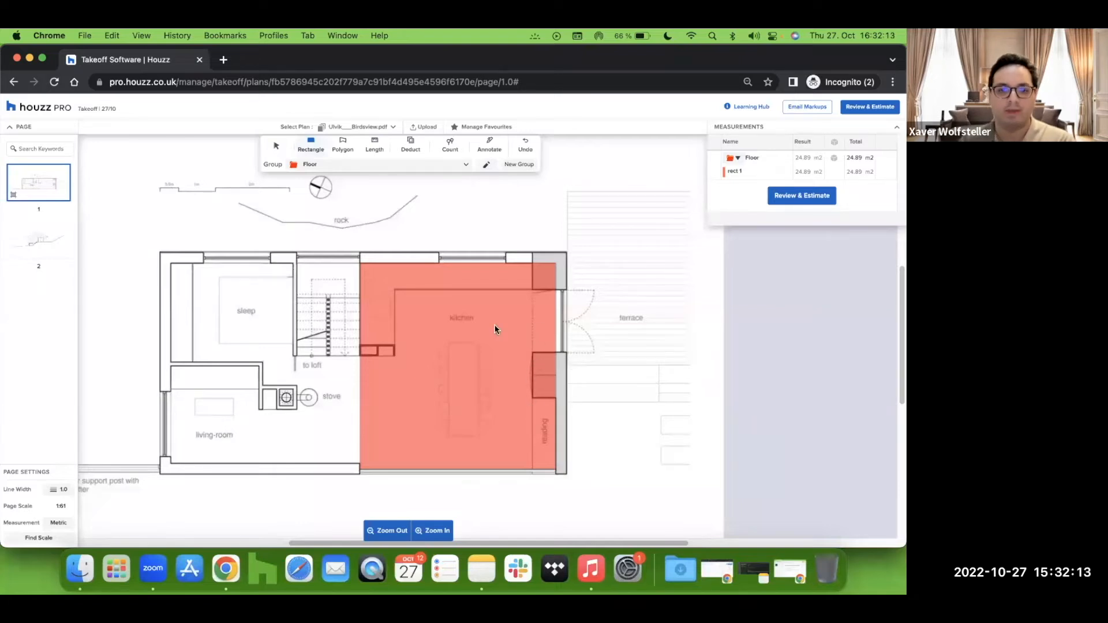
Step: Deduct the two wall column areas along the kitchen's east side from the floor rectangle
click(411, 145)
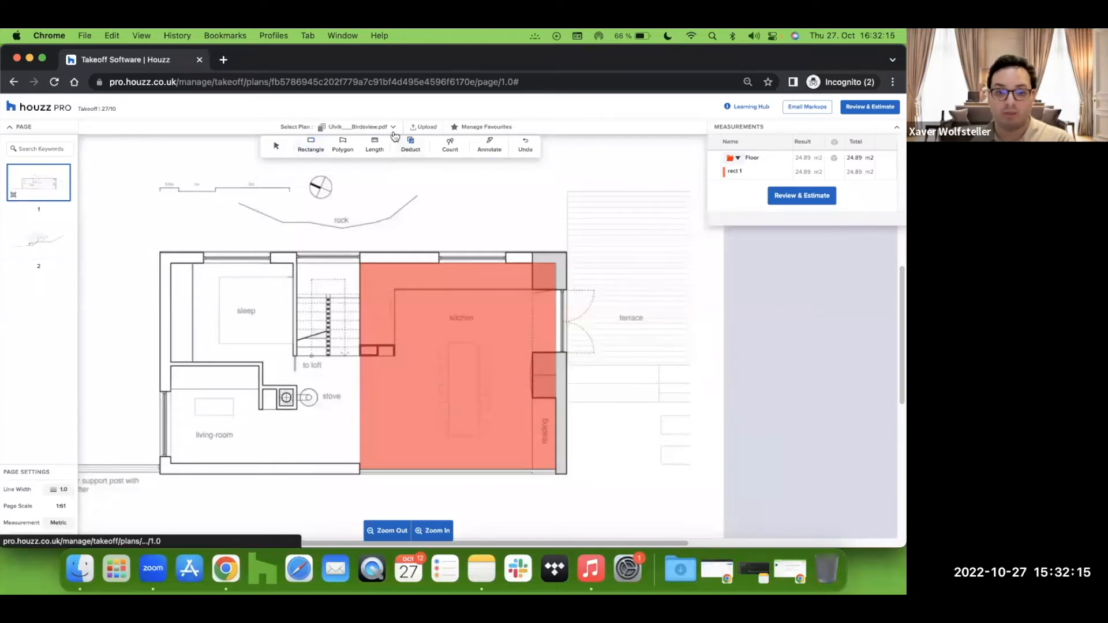
drag(532, 286, 563, 258)
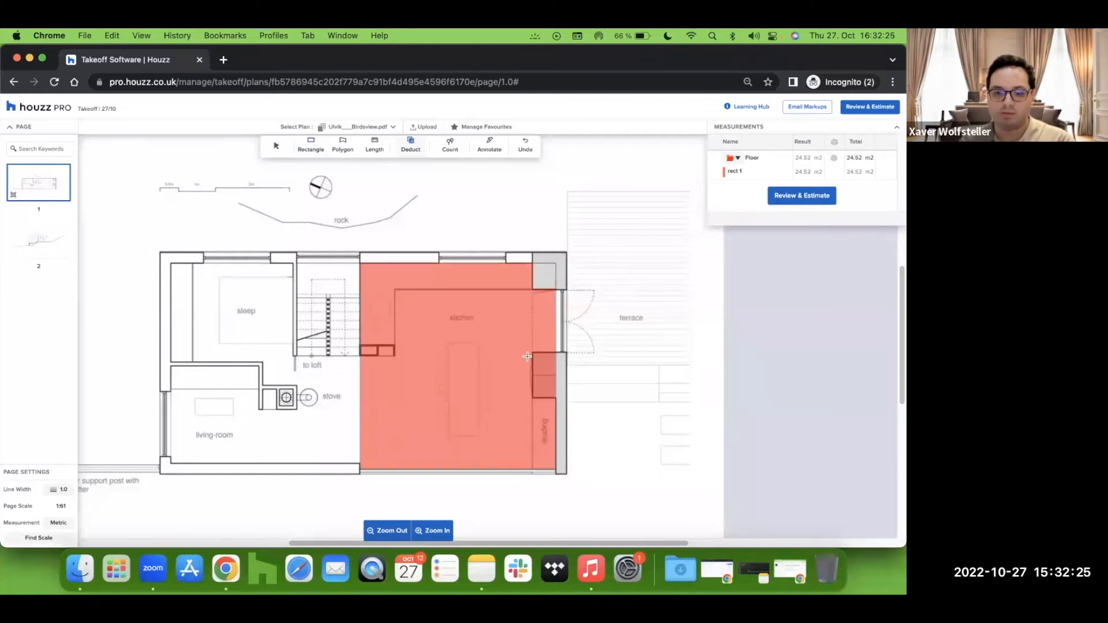
drag(533, 351, 559, 403)
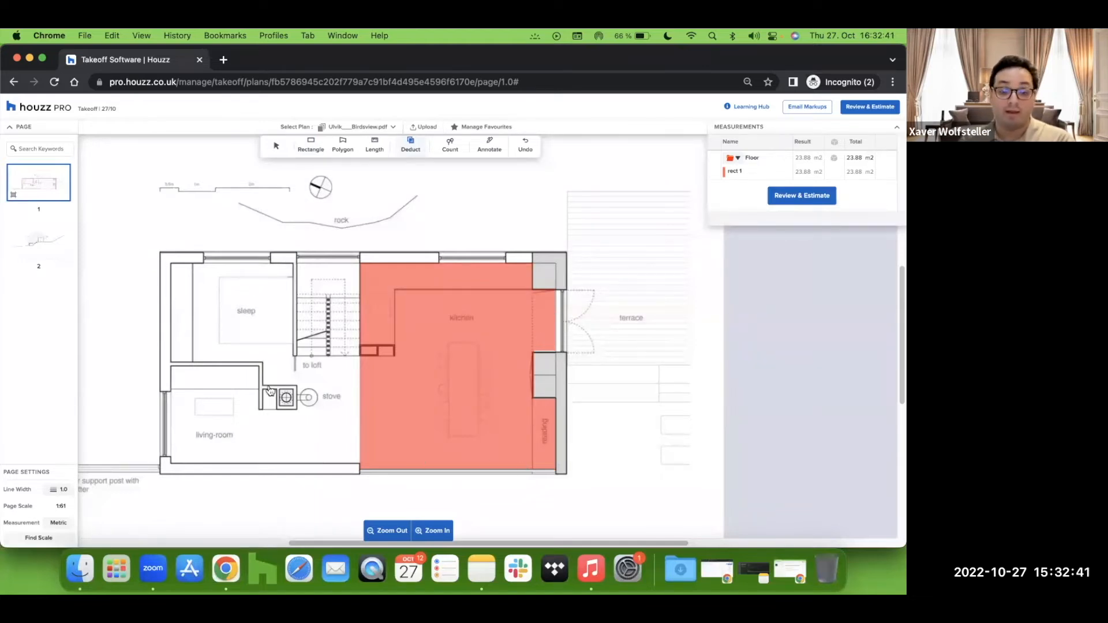
Step: Trace the sleep room's floor as a polygon in the Floor group, closing it at the starting corner
click(335, 148)
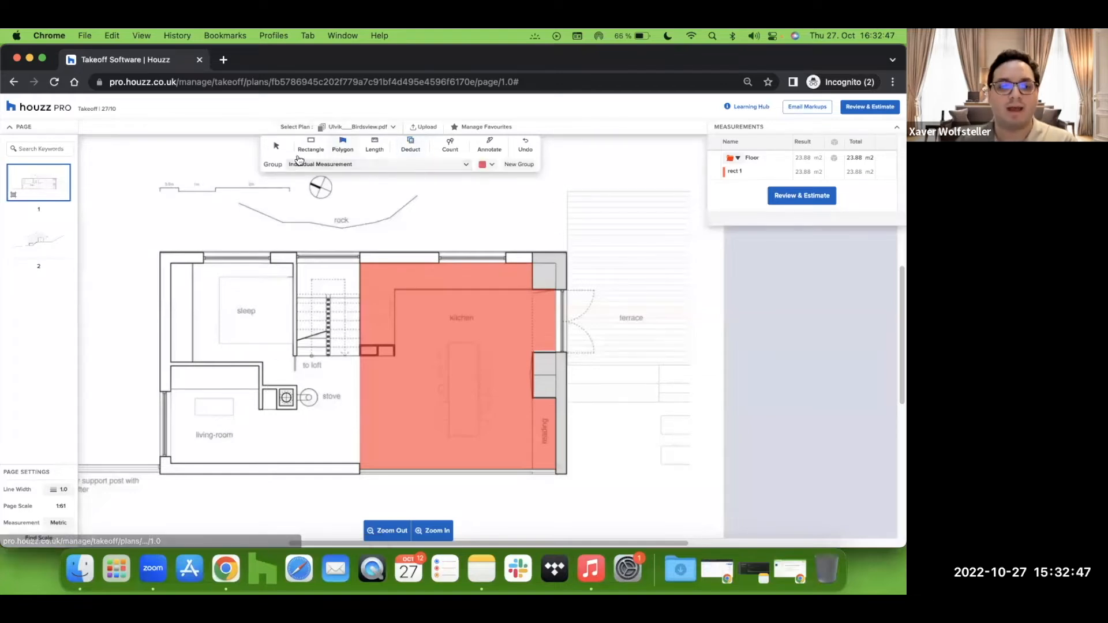
click(323, 165)
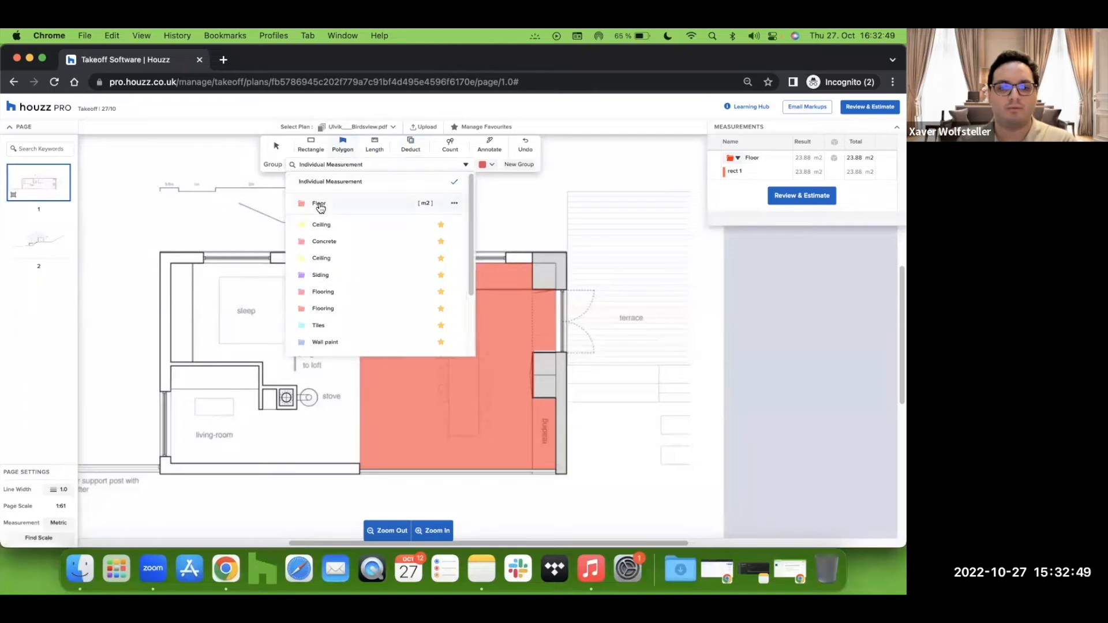
click(319, 205)
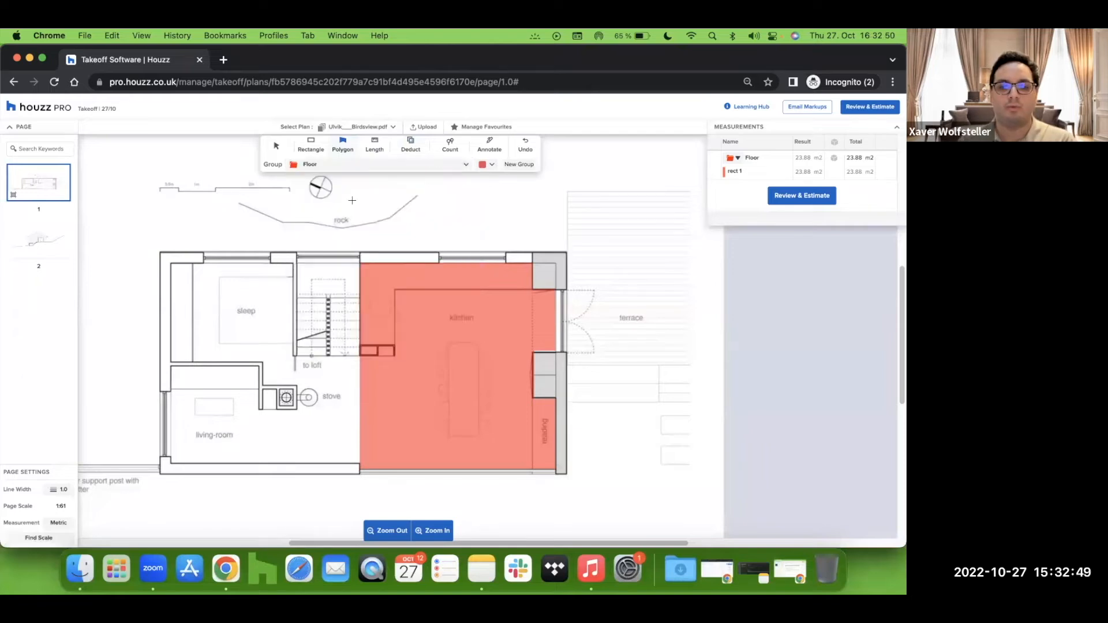
click(294, 263)
click(171, 263)
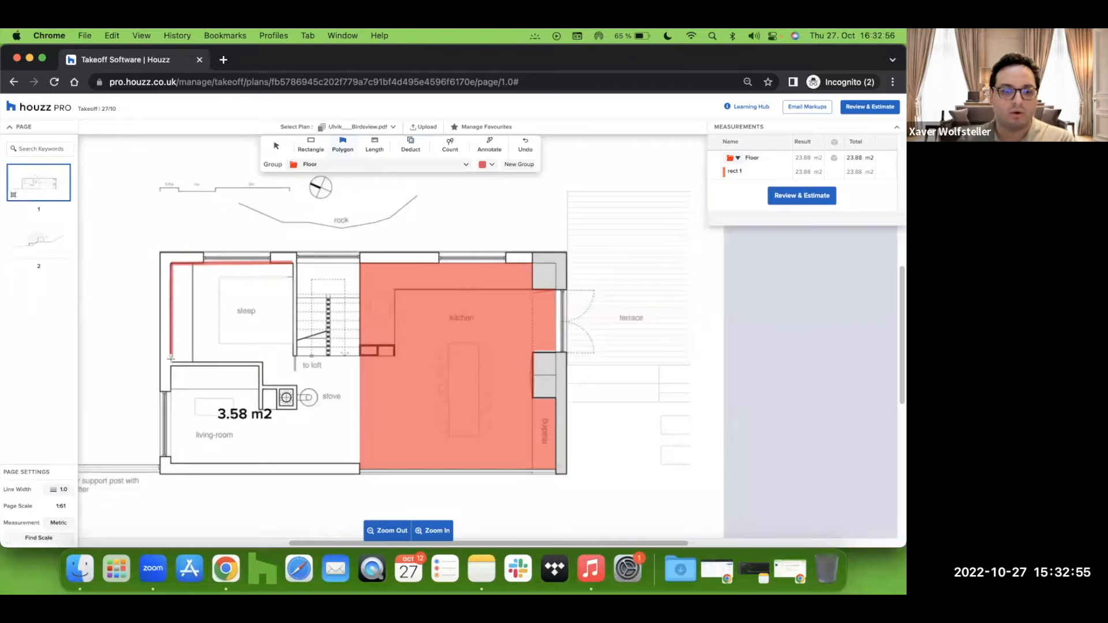
click(262, 362)
click(263, 384)
click(295, 383)
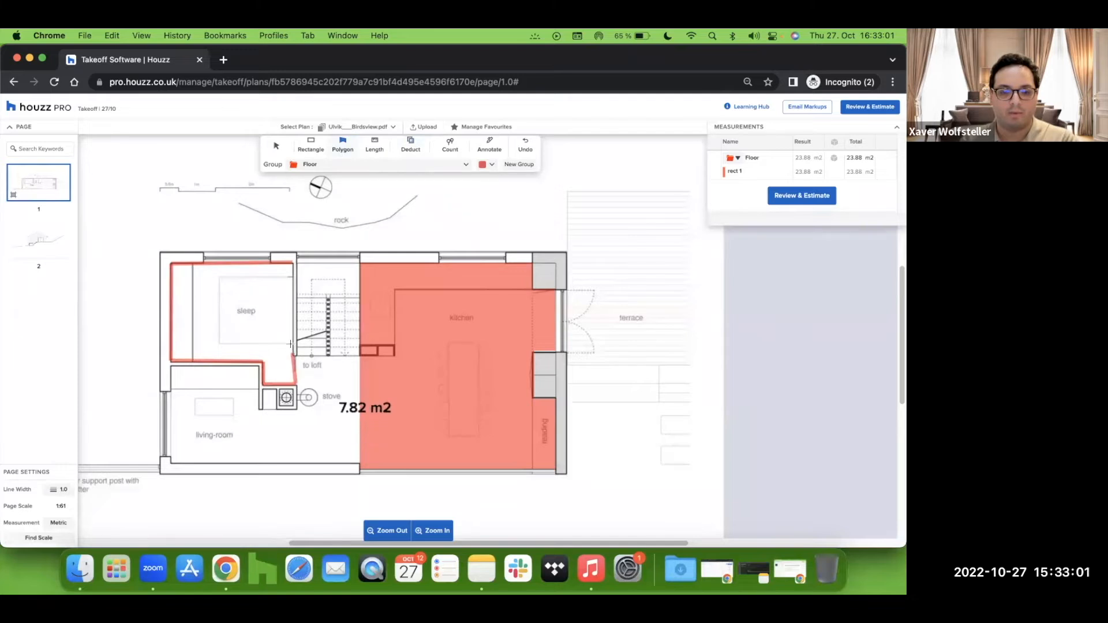
double_click(293, 263)
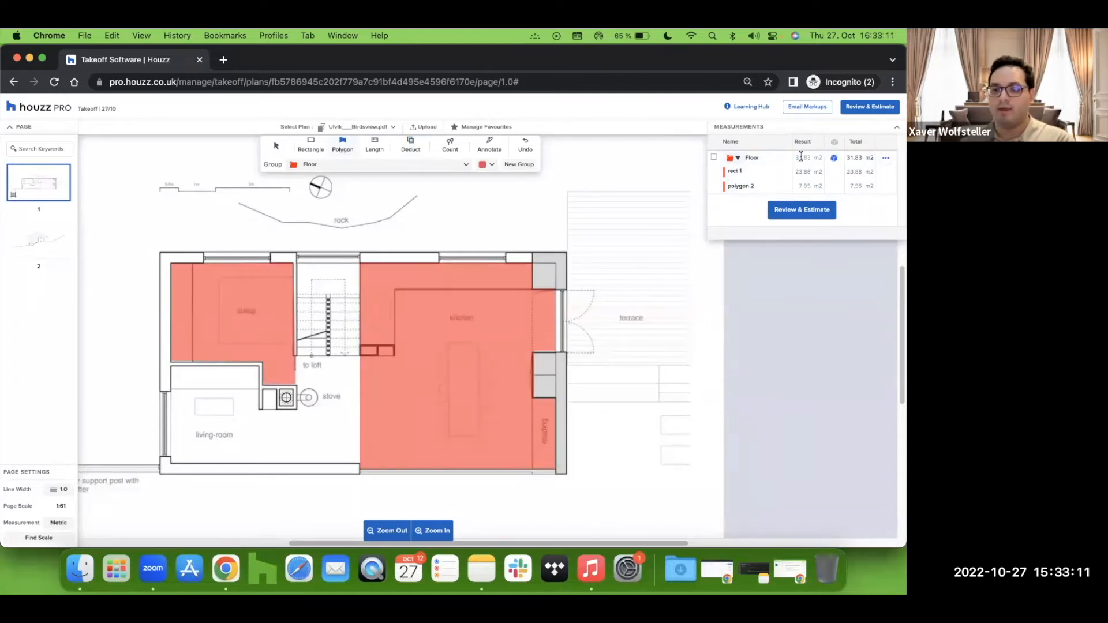
Step: Rename the rectangle floor measurement as Kitchen and the polygon floor measurement as Bedroom
drag(796, 157, 804, 153)
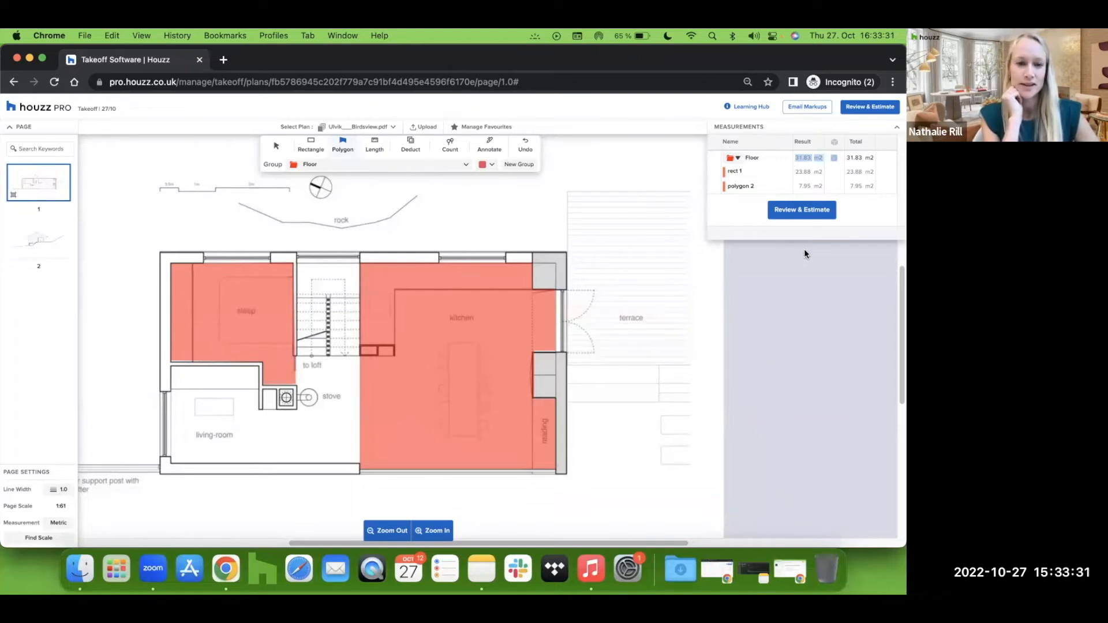
click(740, 170)
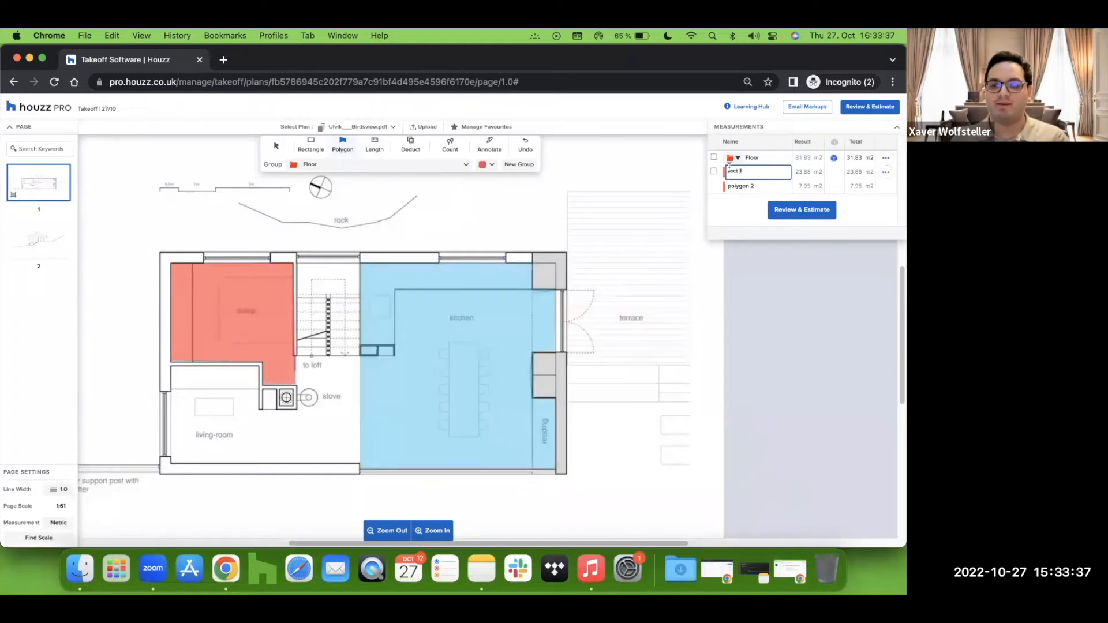
drag(746, 171, 727, 170)
text(Kitchen)
key(Return)
drag(755, 187, 726, 188)
text(Bedroom)
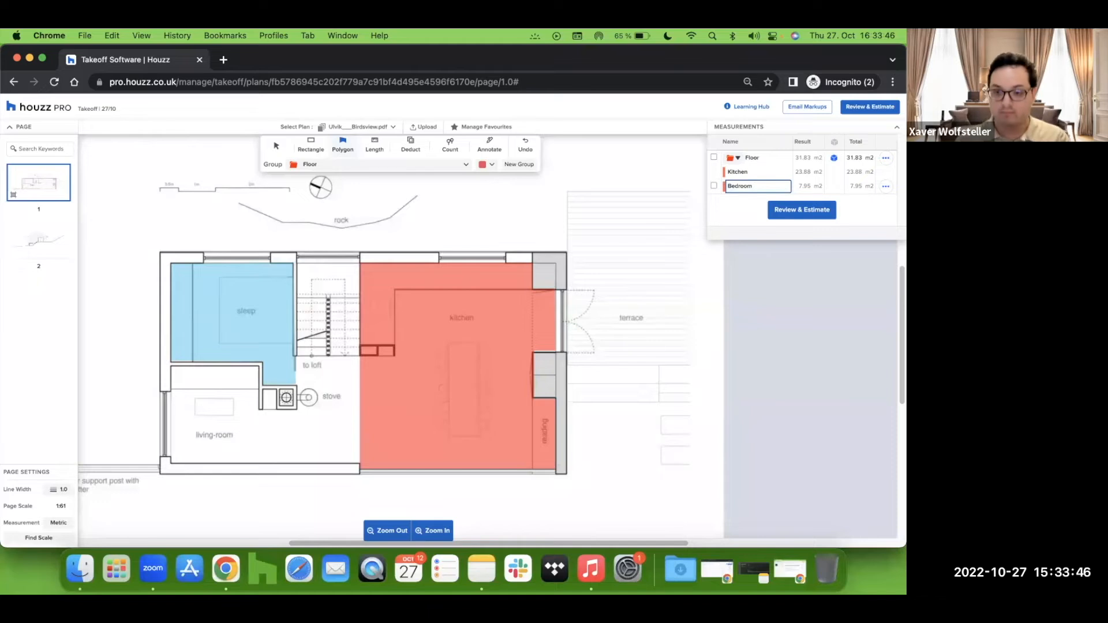
key(Return)
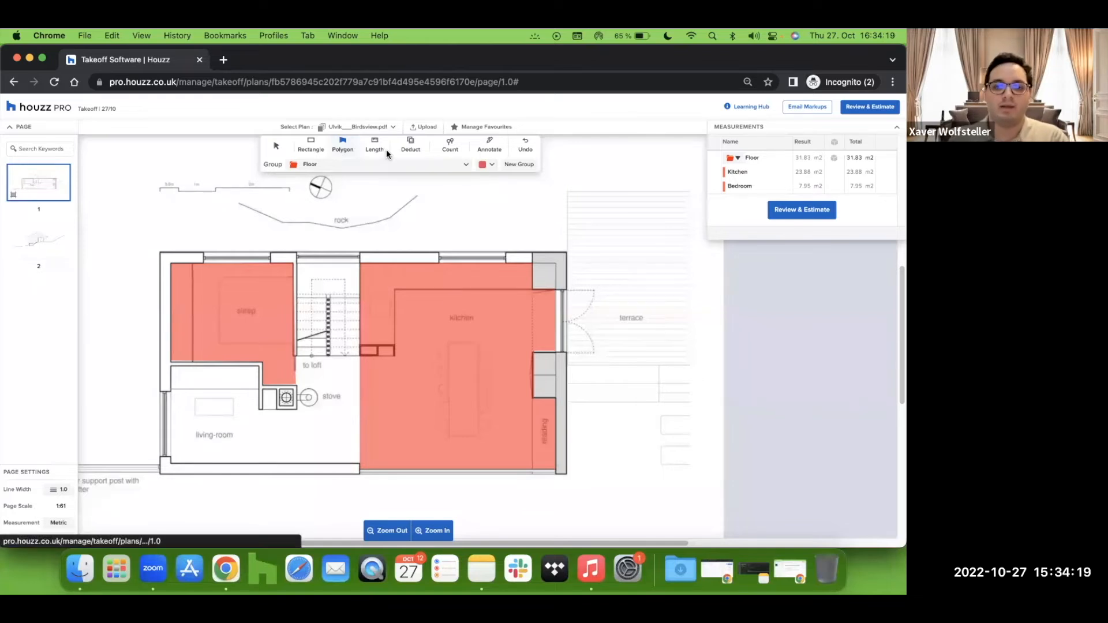
Step: Trace a Length polyline along the living room's walls as an individual measurement
click(372, 149)
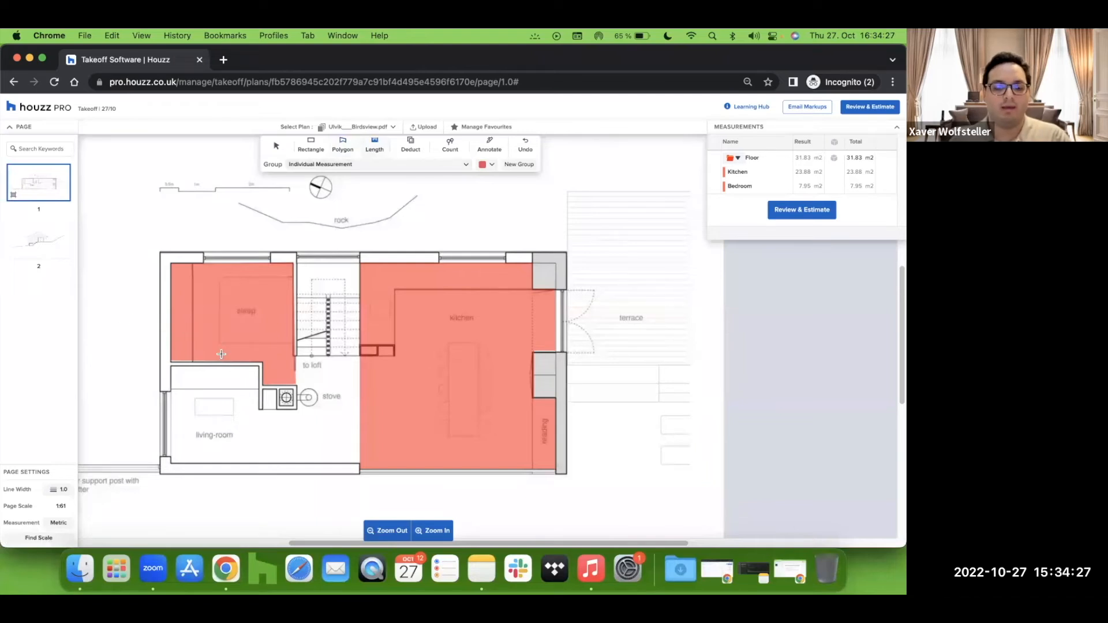
click(259, 410)
click(259, 365)
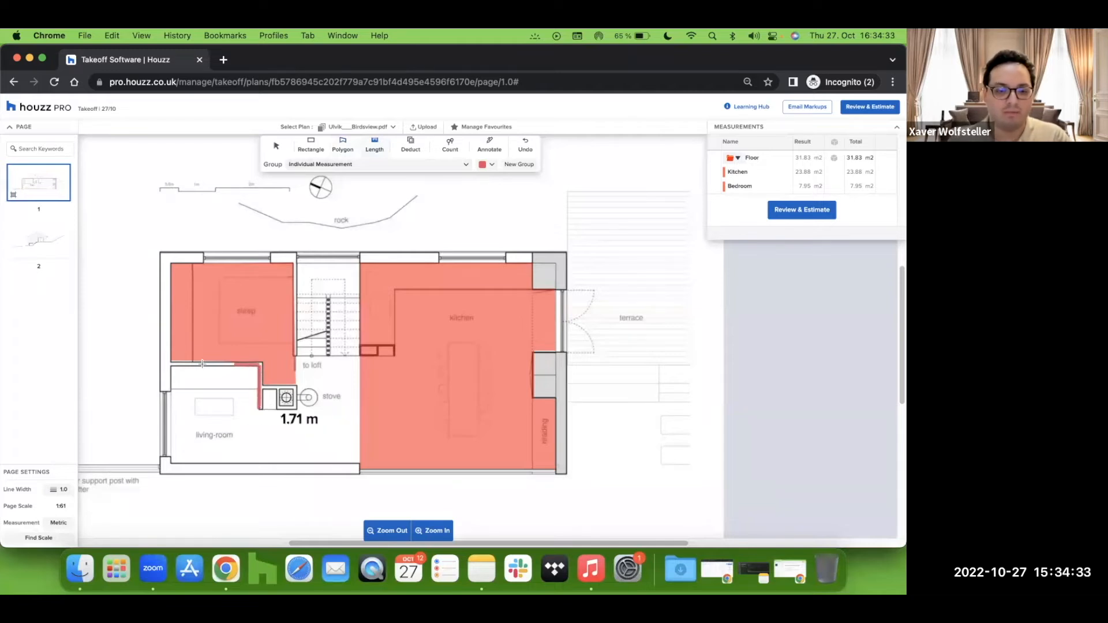
click(171, 367)
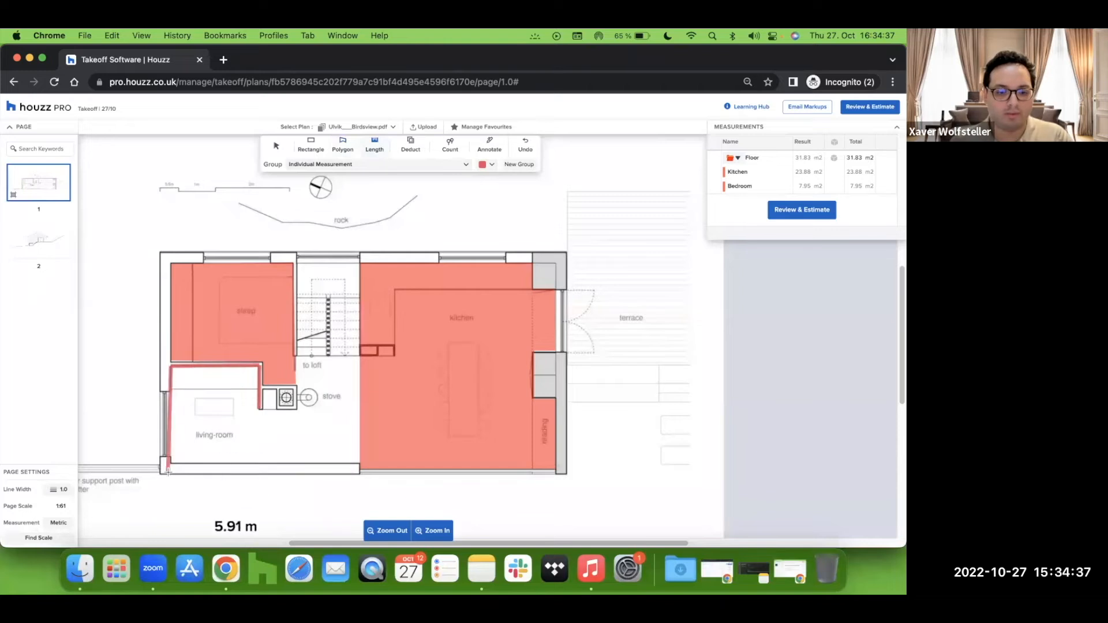
click(171, 462)
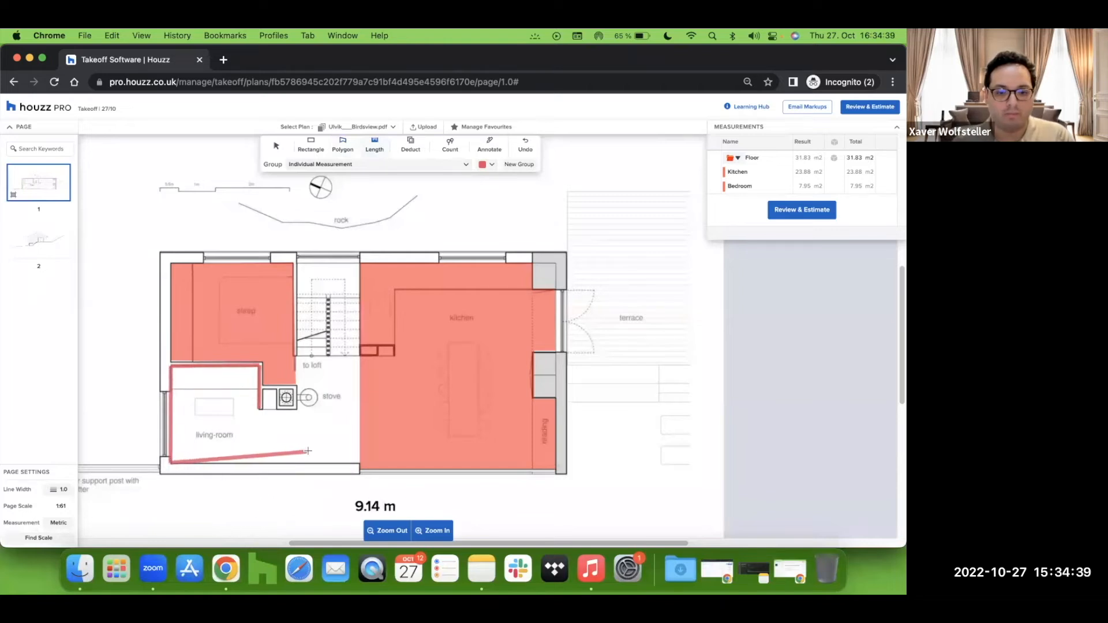
double_click(359, 461)
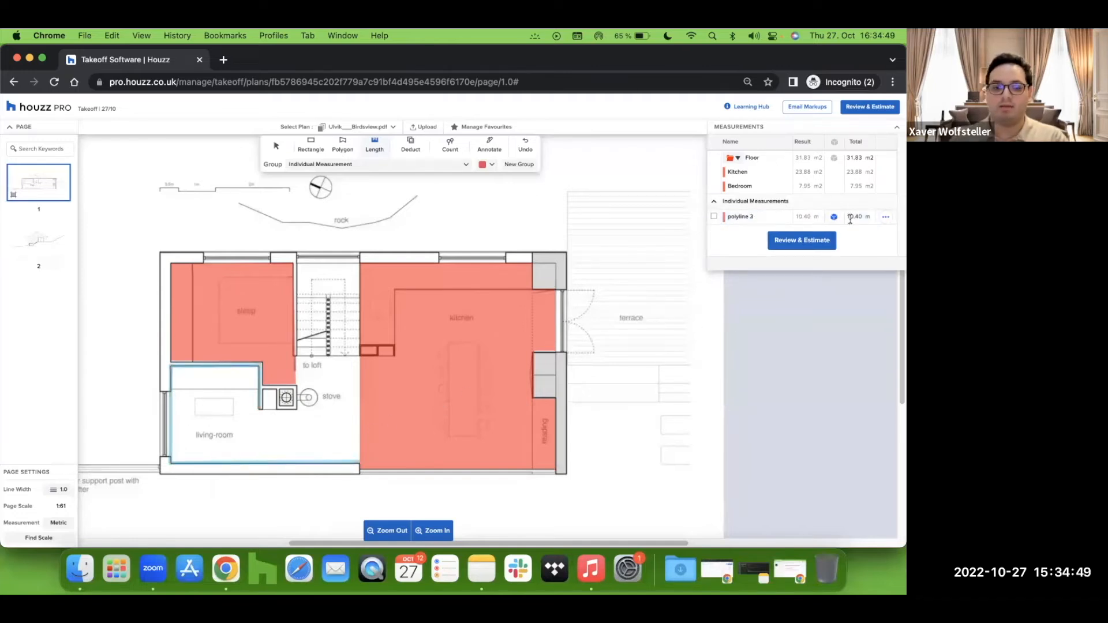
Step: Rename the new polyline measurement as Skirting Board
click(768, 217)
drag(769, 217, 729, 221)
text(Boa)
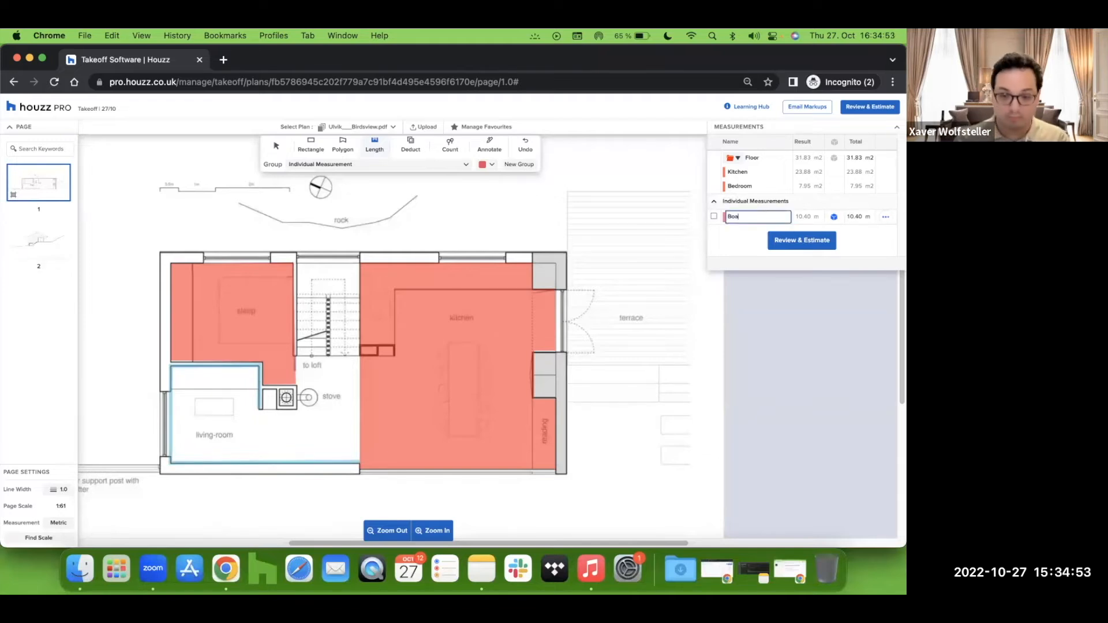
key(BackSpace)
key(BackSpace)
key(BackSpace)
text(Skirting Board)
key(Return)
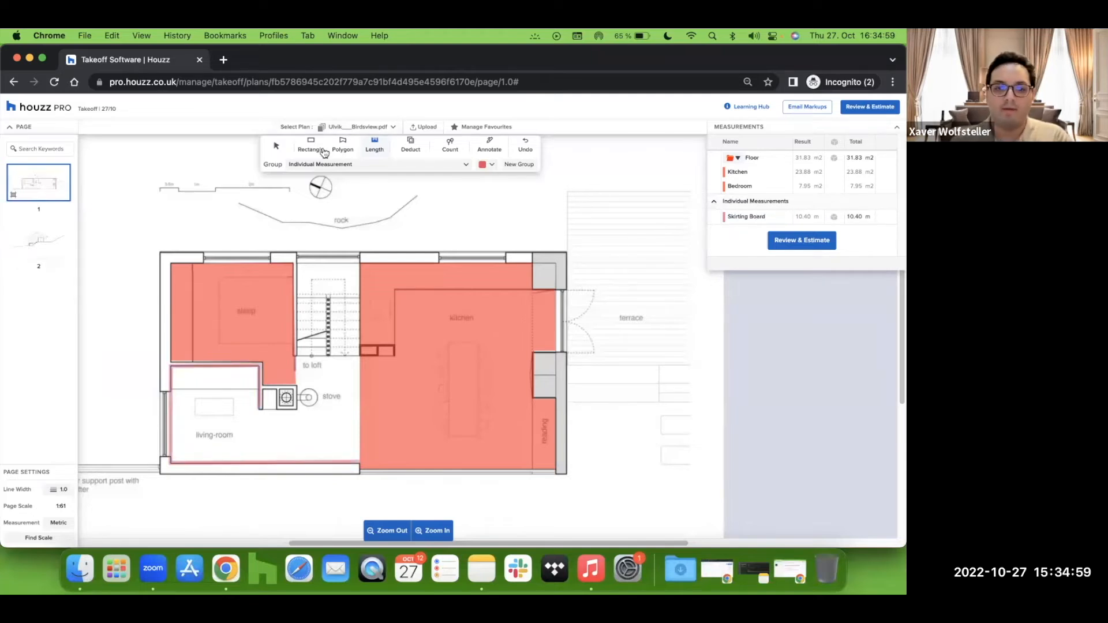
Step: Add a height of 2,5 to the Skirting Board measurement's dimensions
click(276, 146)
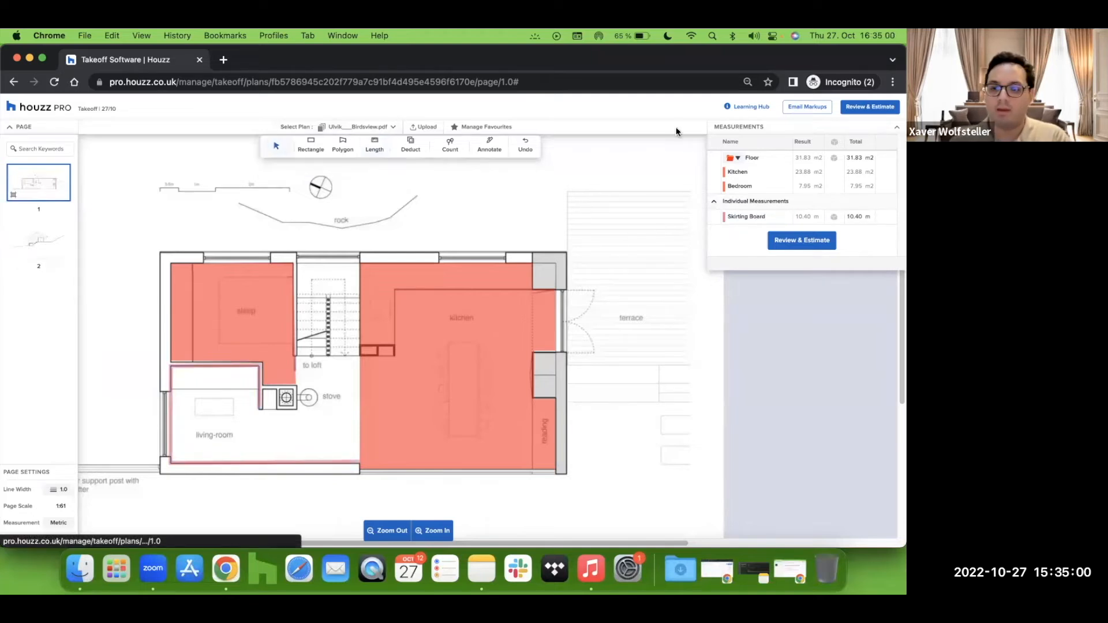
click(834, 218)
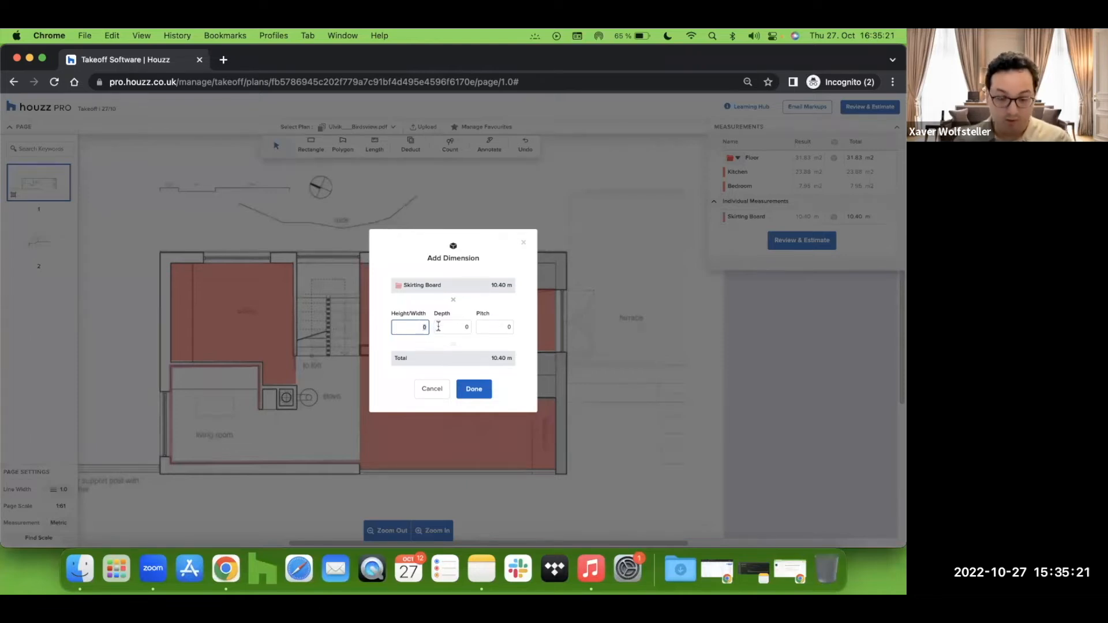
text(,5)
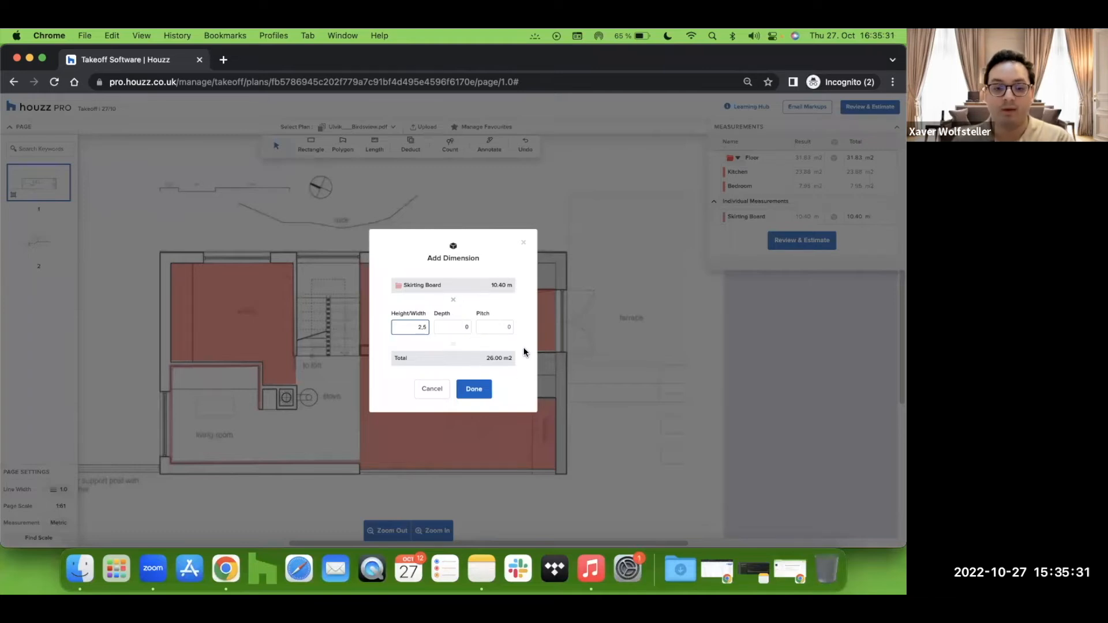
click(477, 391)
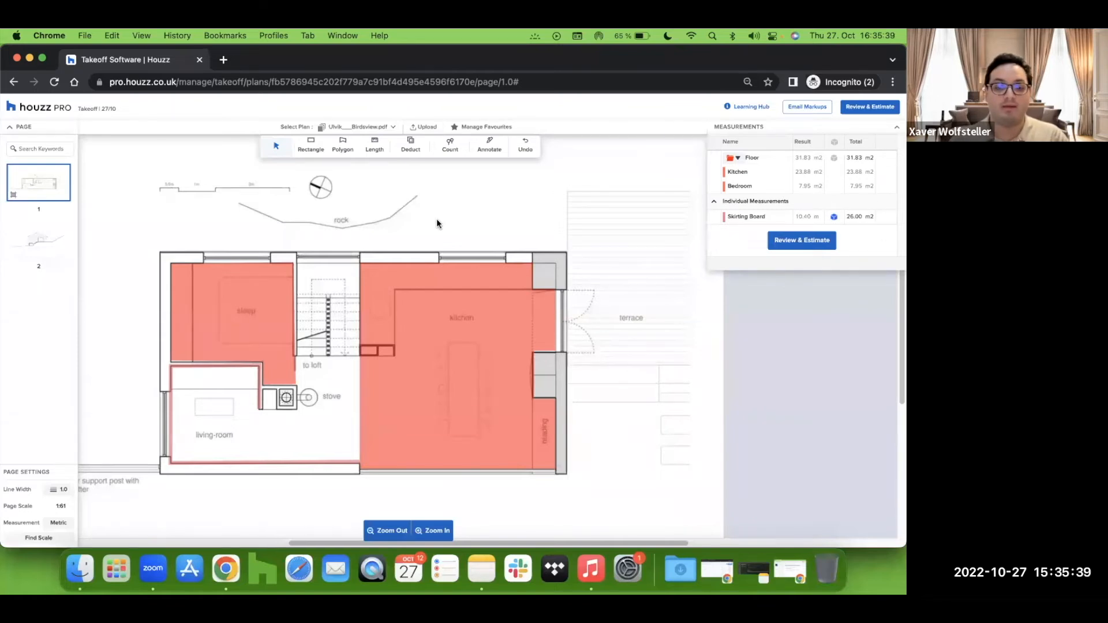
Step: Duplicate the Skirting Board measurement and set the original's height back to 0
click(314, 152)
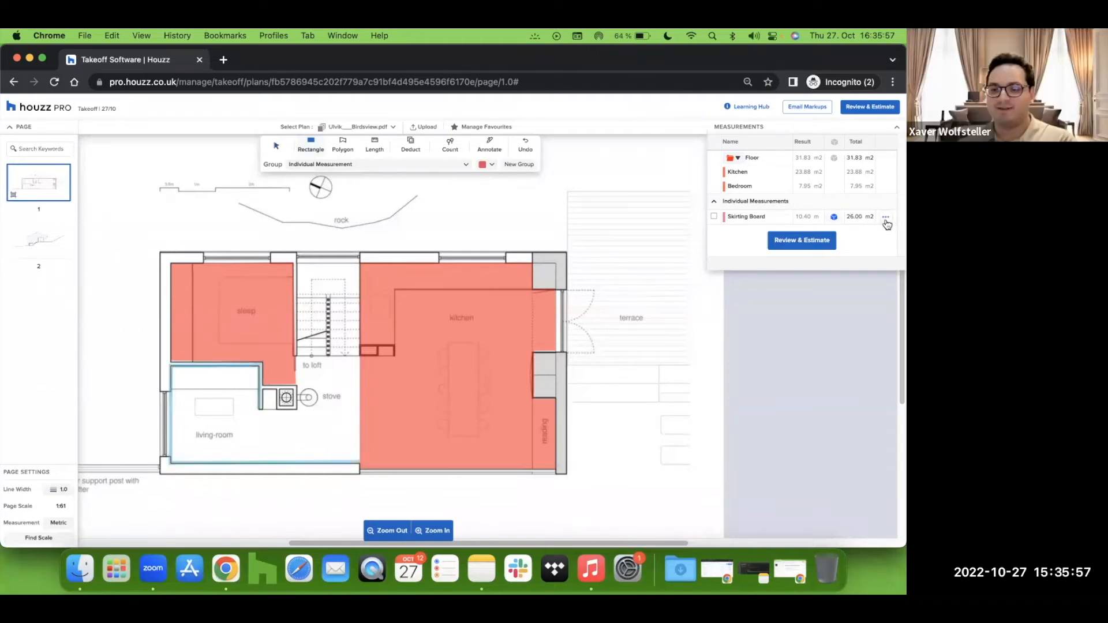
click(885, 216)
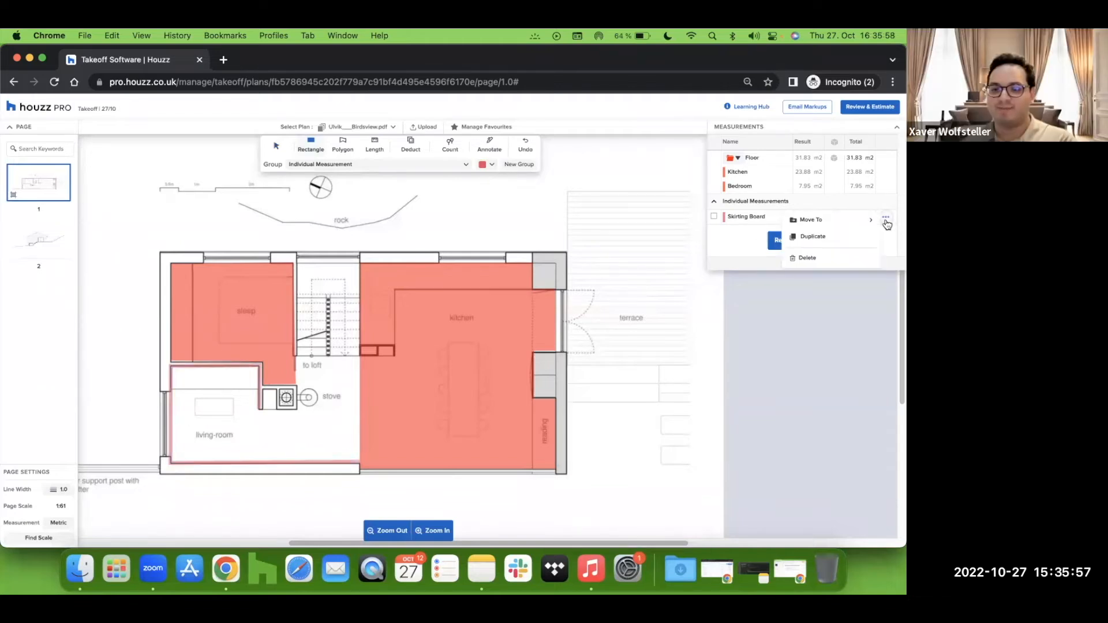
click(815, 239)
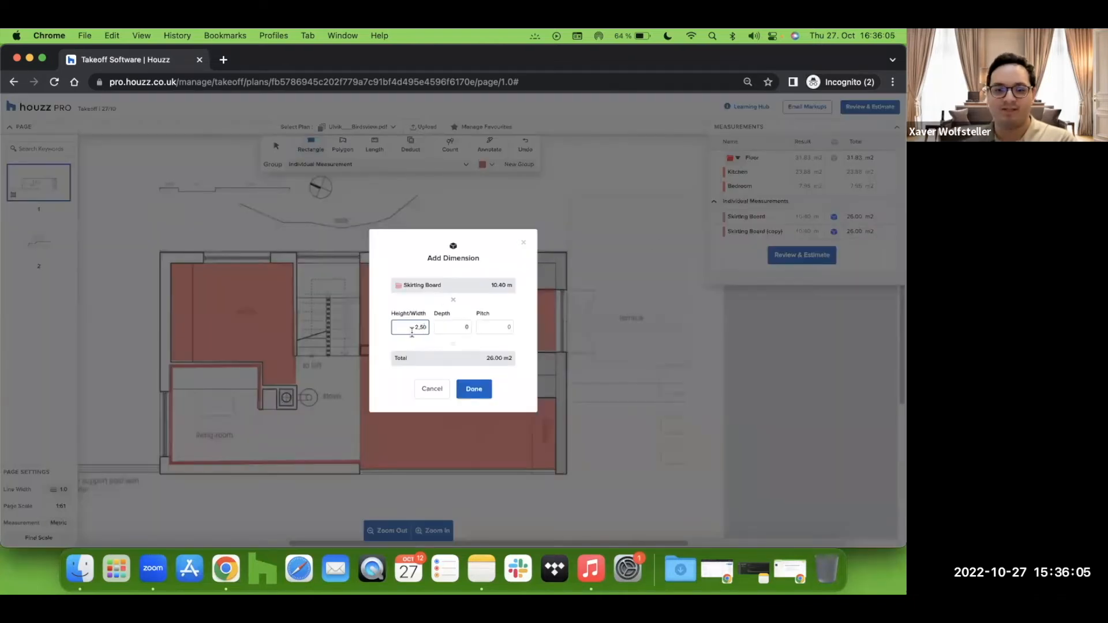
drag(427, 328, 415, 327)
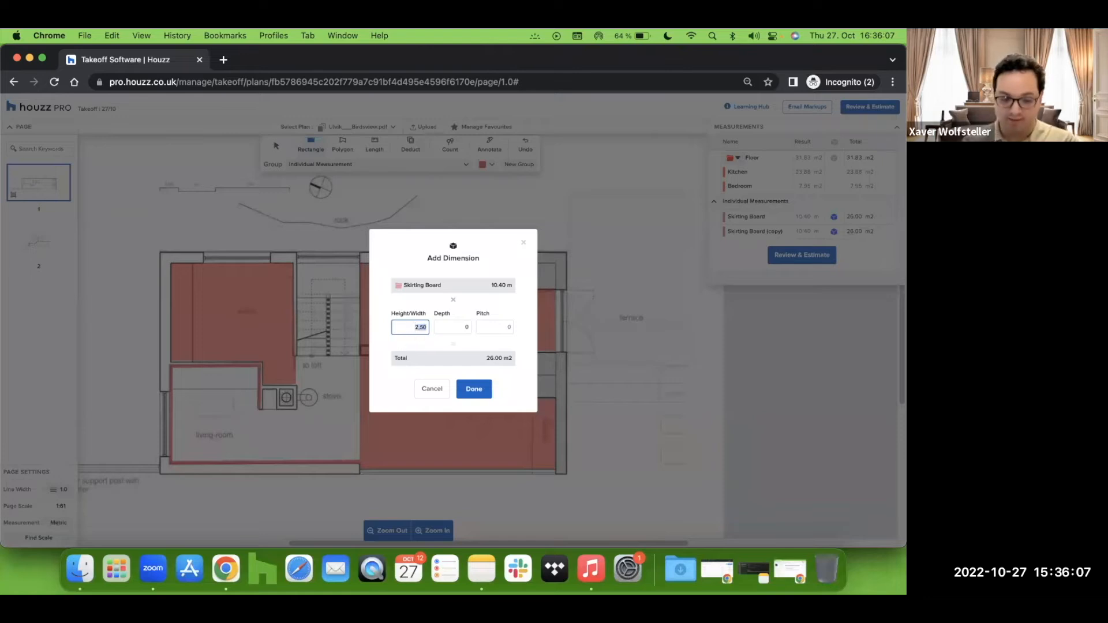
key(BackSpace)
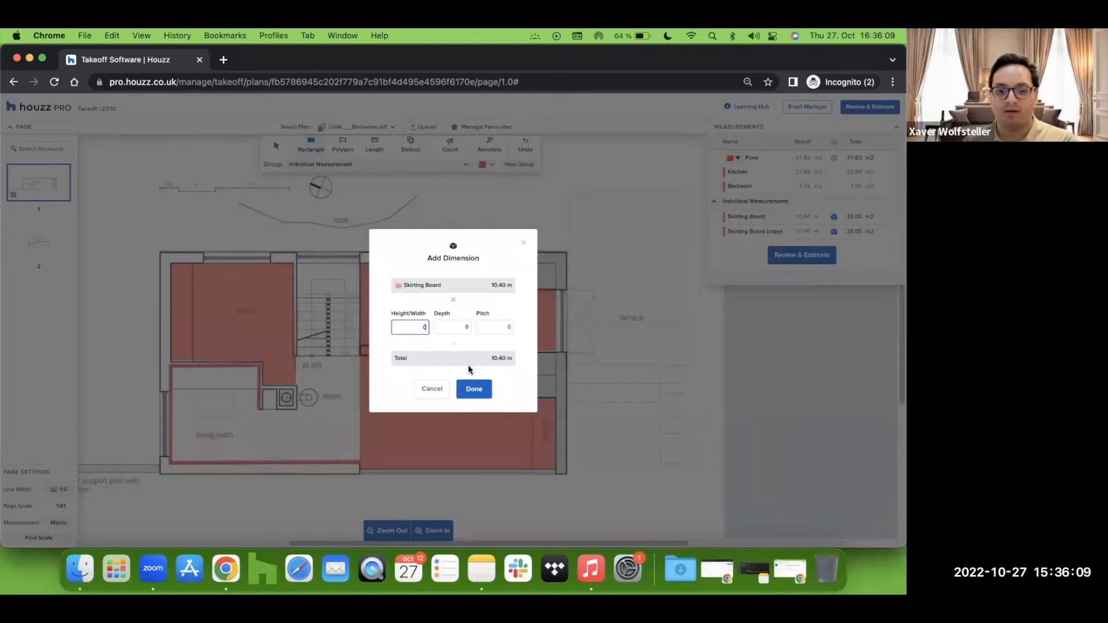
click(474, 389)
Step: Rename the duplicated measurement as Wallpaper
double_click(753, 232)
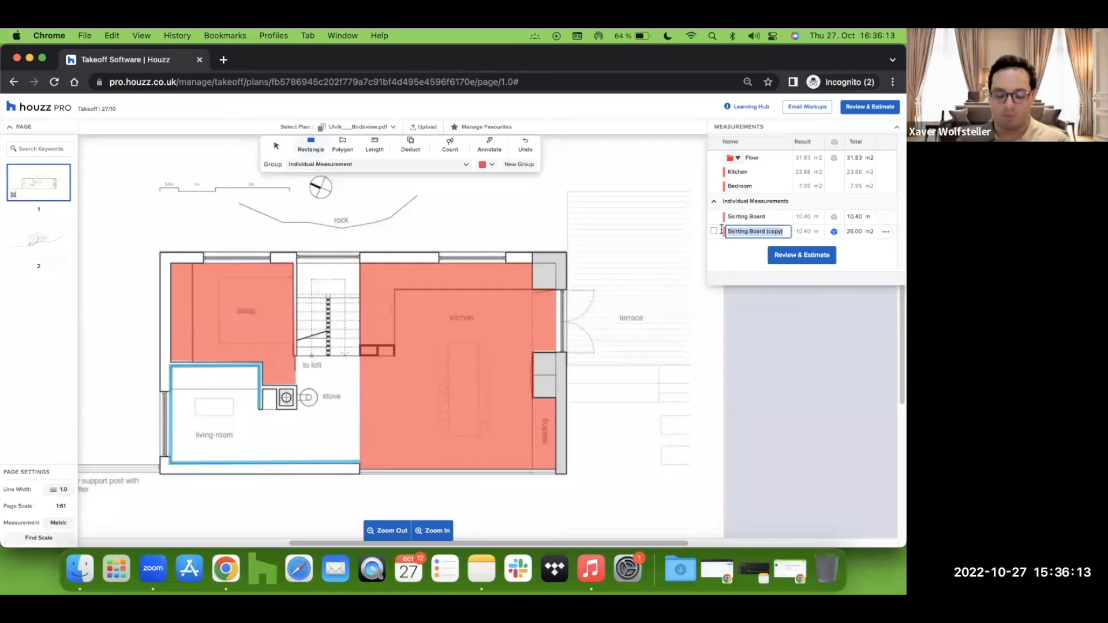
text(Wallpaper)
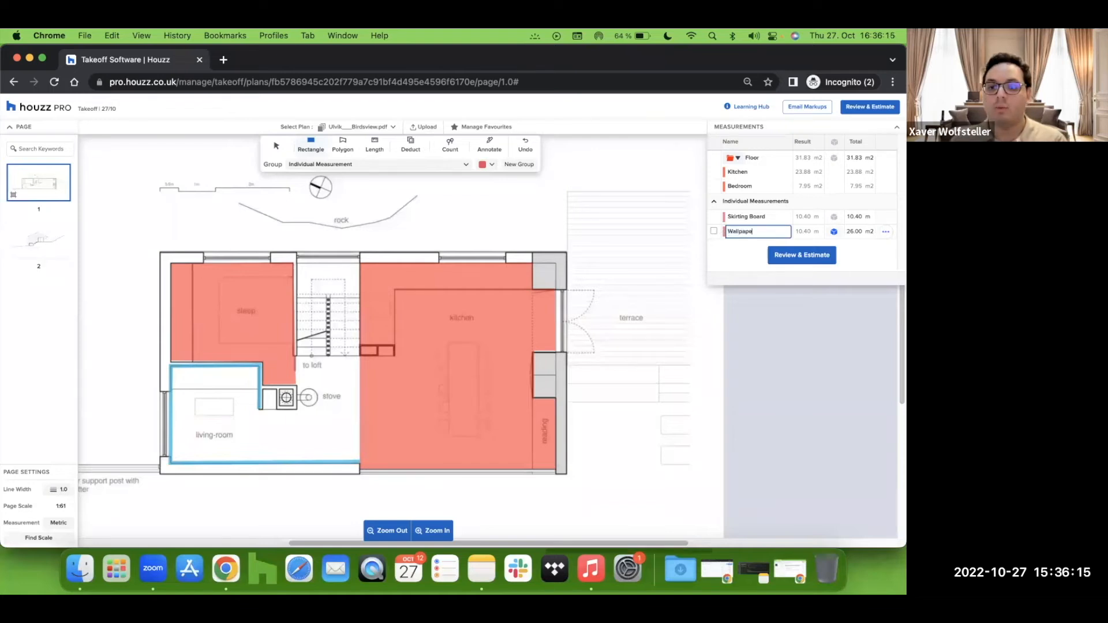
key(Return)
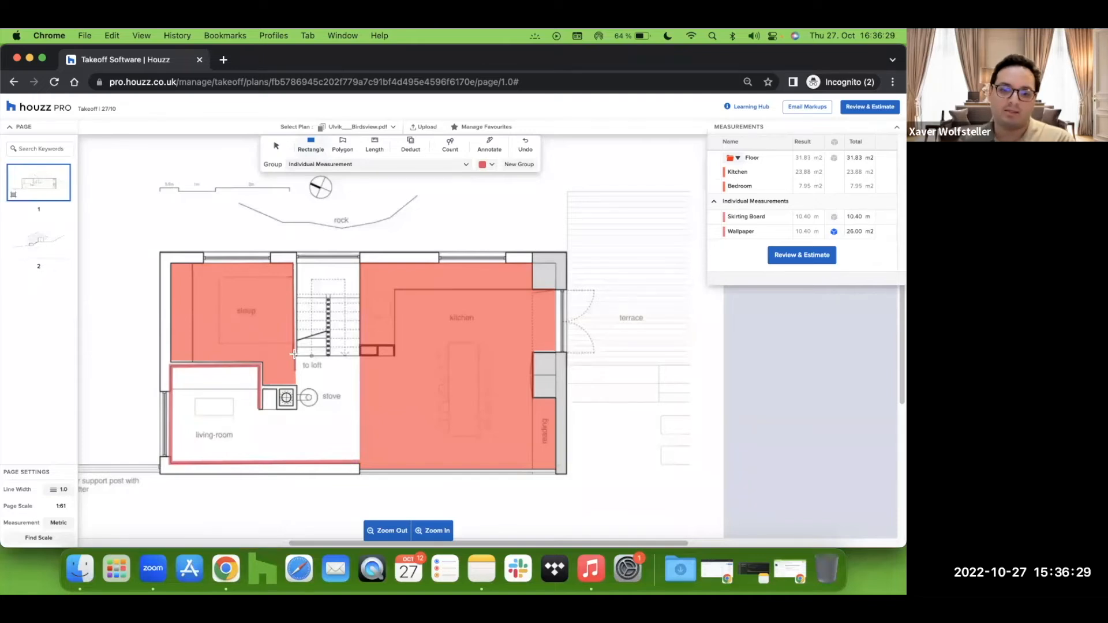
Step: Draw a rectangle over the hall area below the stairs beside the living room and name it Step
drag(359, 356, 294, 465)
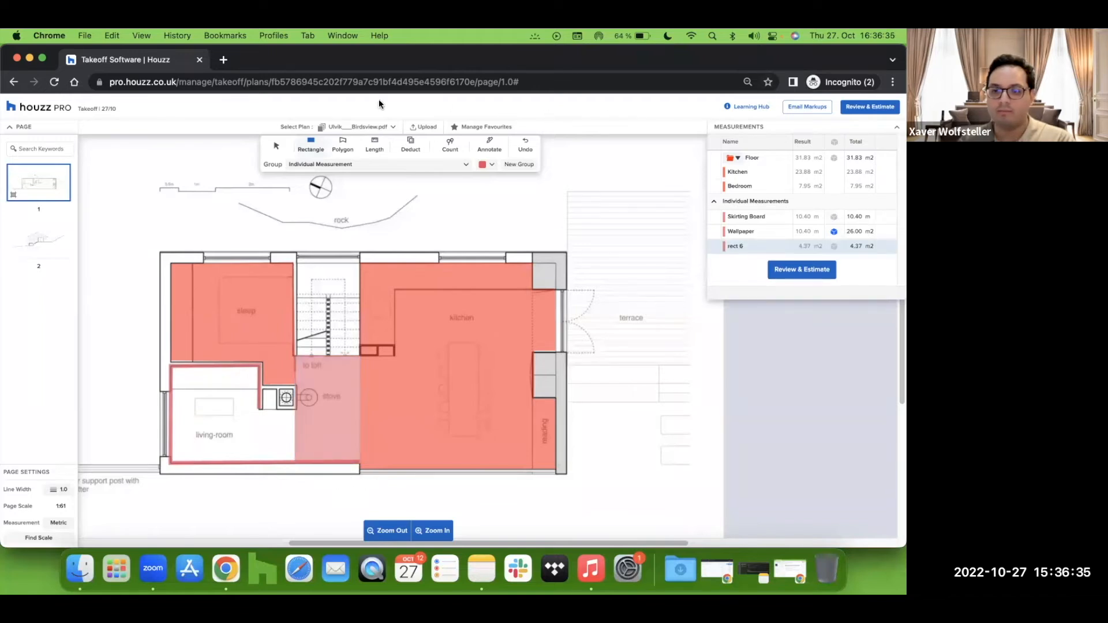
double_click(728, 246)
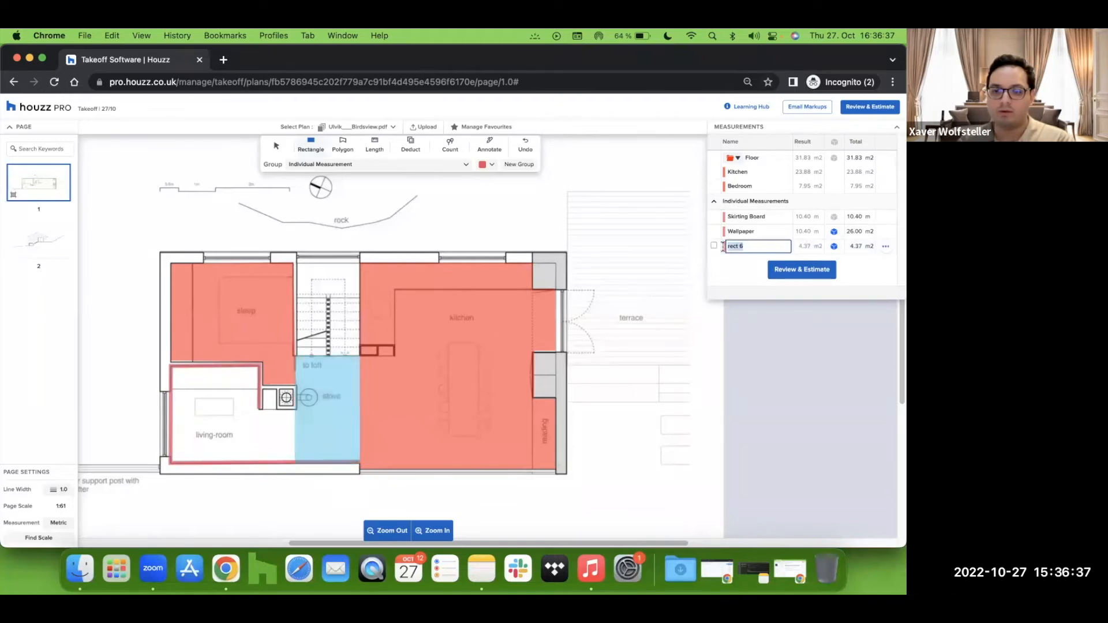
text(el)
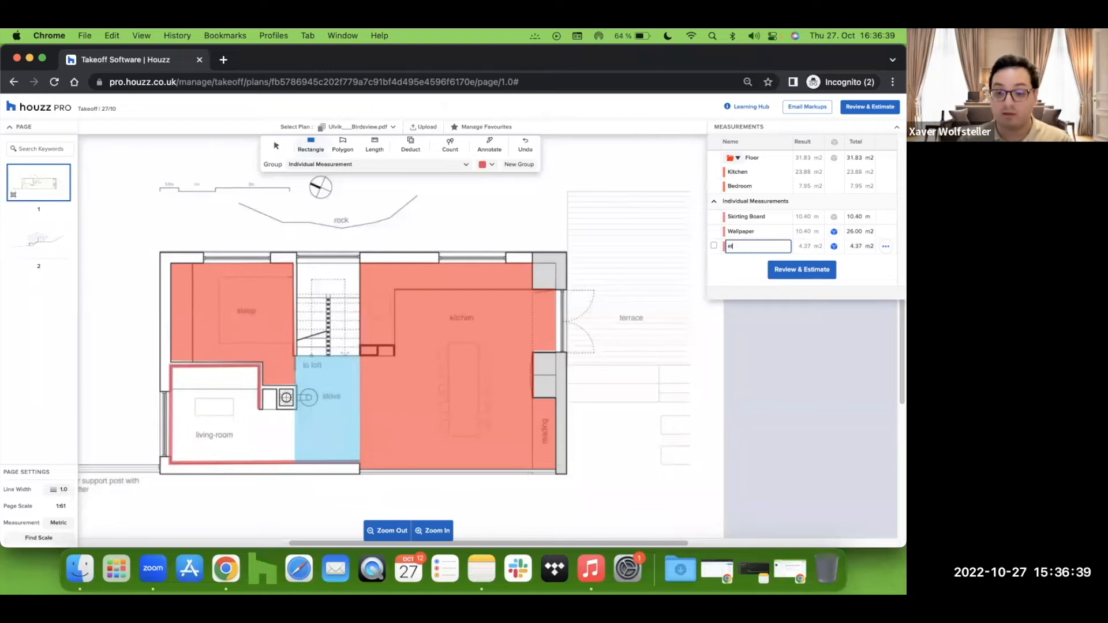
key(BackSpace)
key(BackSpace)
key(Return)
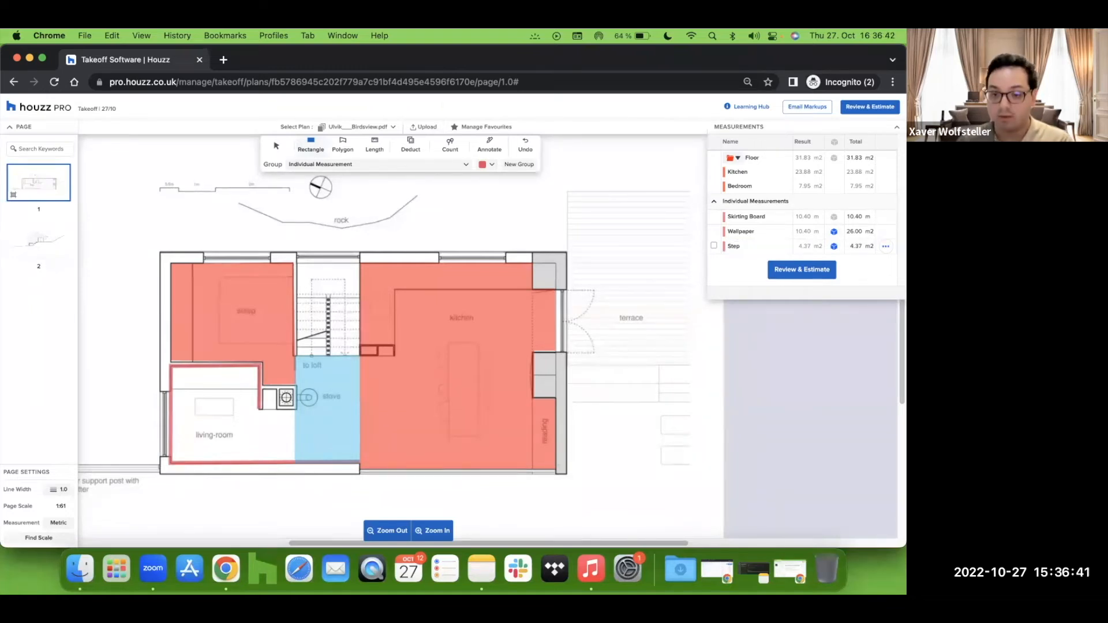
Step: Give the Step measurement a height of 0,2
click(834, 248)
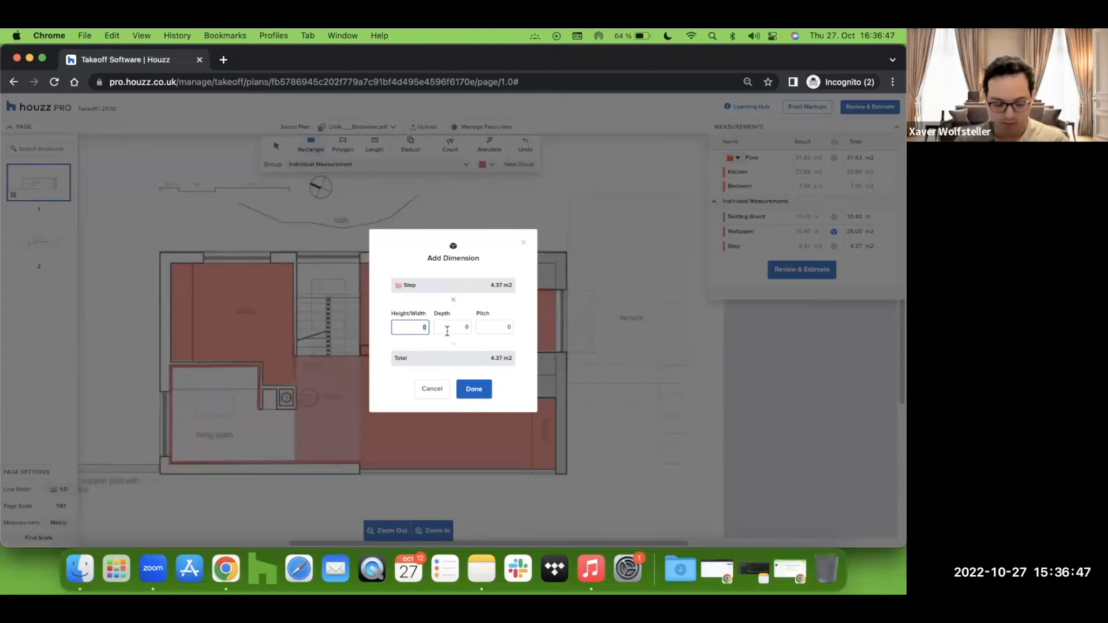
text(.2)
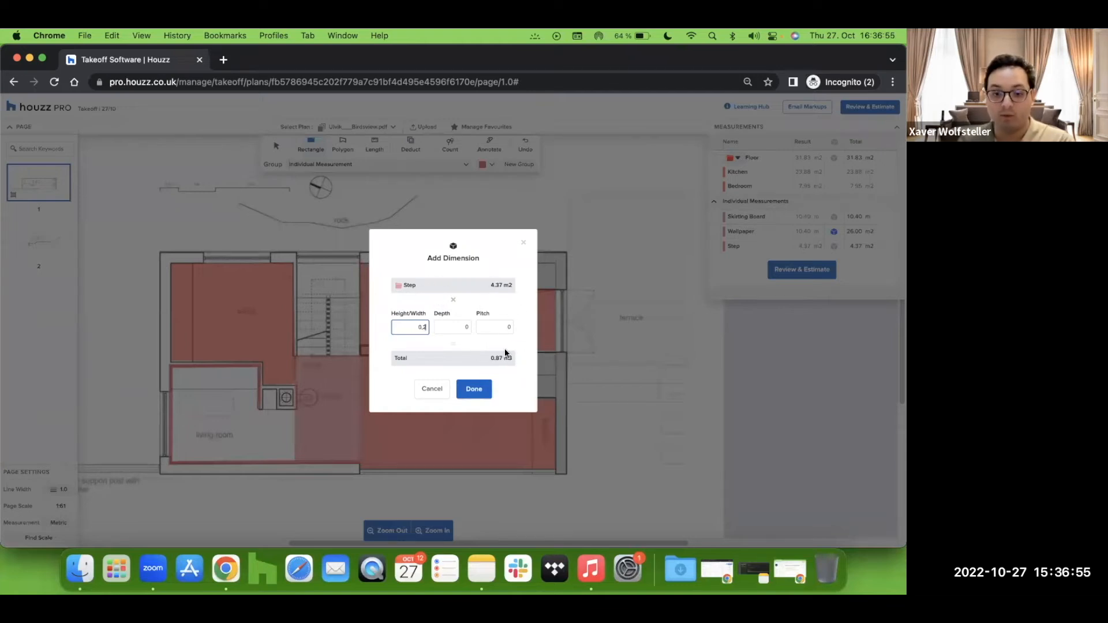
click(474, 390)
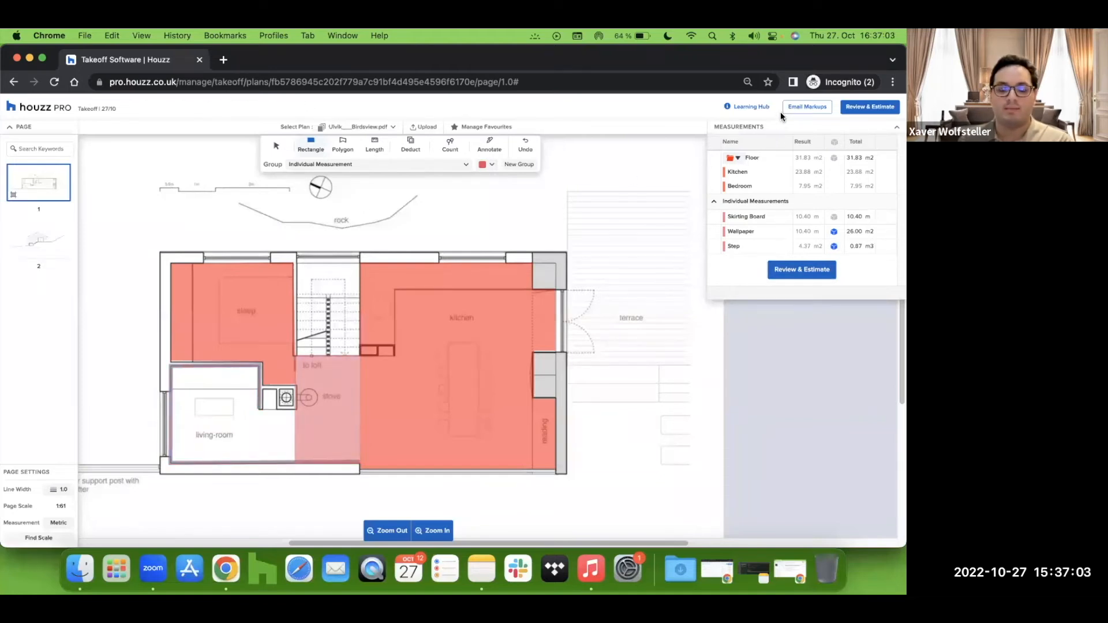
Step: Start the Count tool and create a new count group named Lighting
click(449, 147)
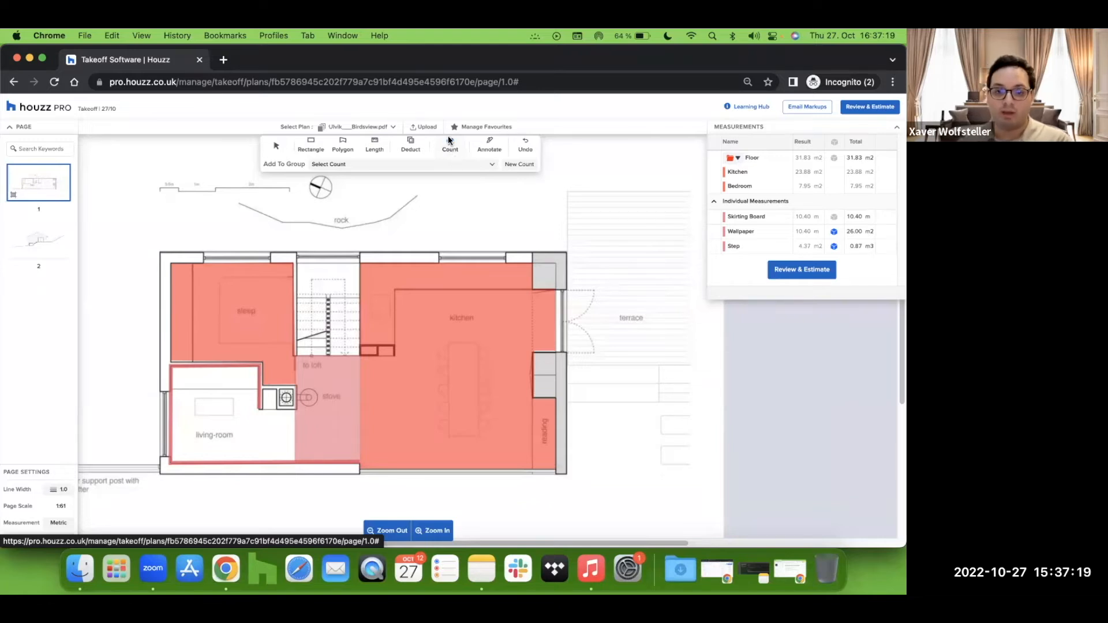
click(518, 165)
text(Lighting)
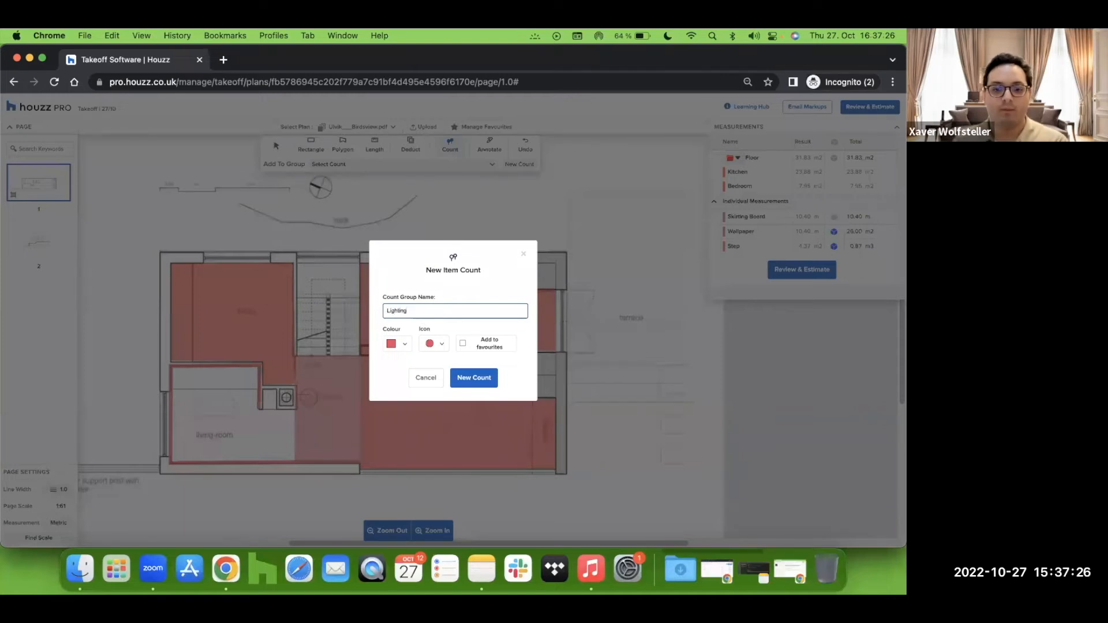
click(470, 378)
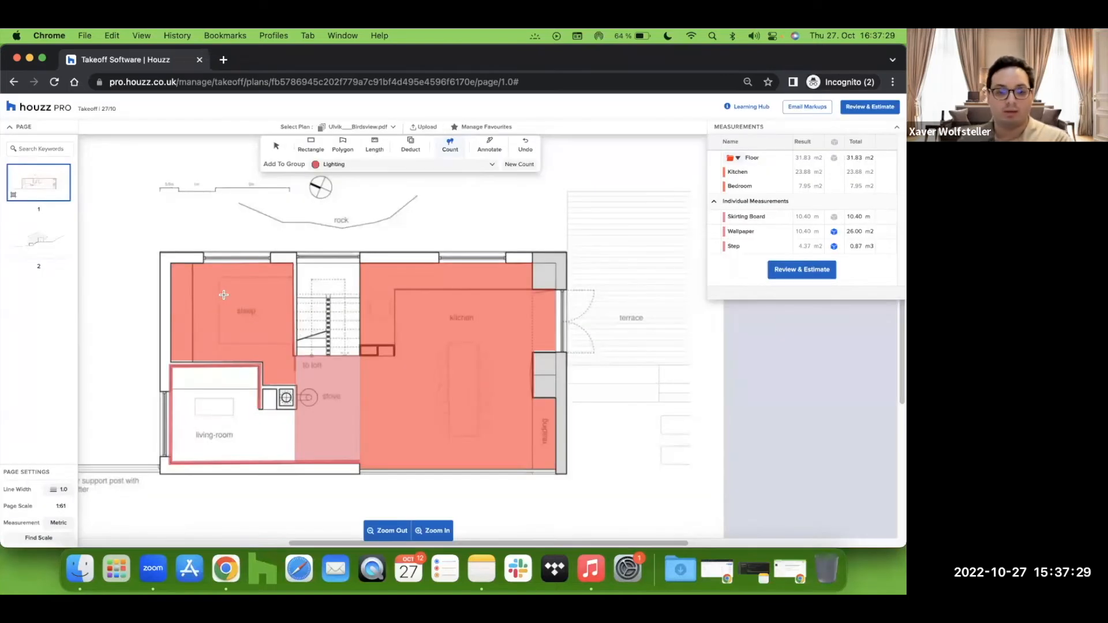
Step: Place three Lighting count markers in the sleep room
click(208, 285)
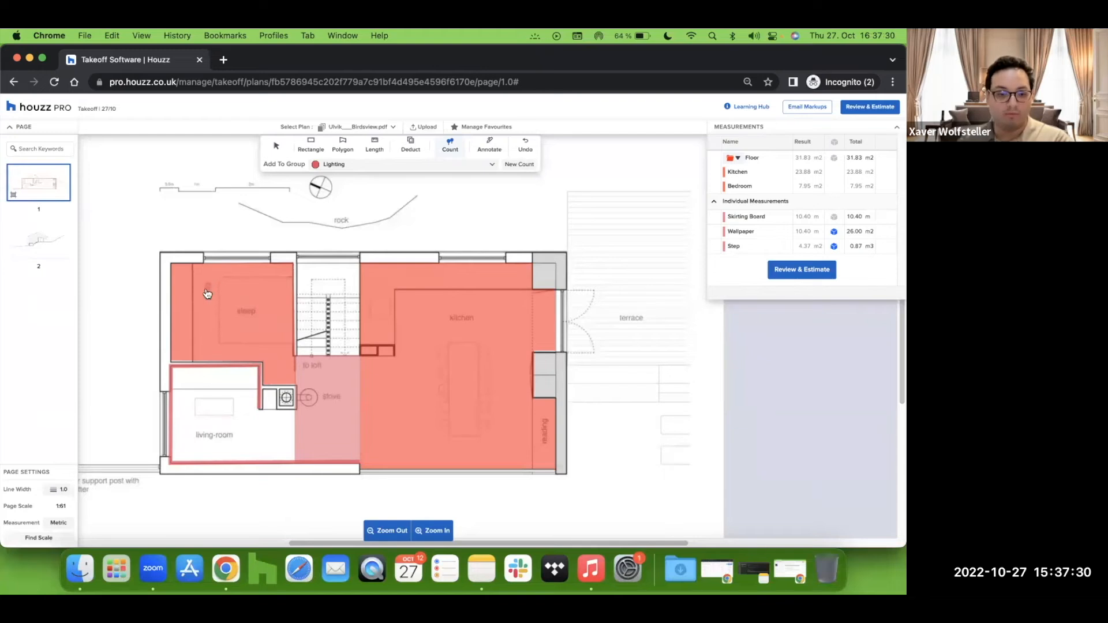
click(258, 283)
click(211, 338)
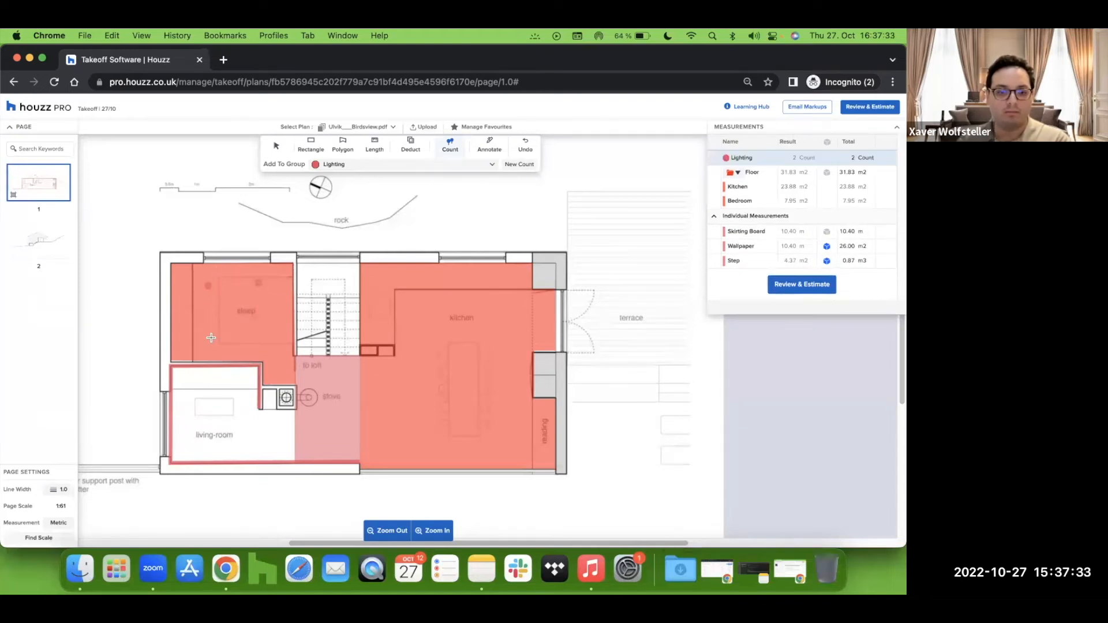
Step: Place Lighting count markers across the sleep room, living room, stove area and kitchen
click(263, 338)
click(196, 428)
click(253, 427)
click(330, 381)
click(330, 439)
click(427, 318)
click(508, 321)
click(428, 369)
click(506, 366)
click(429, 428)
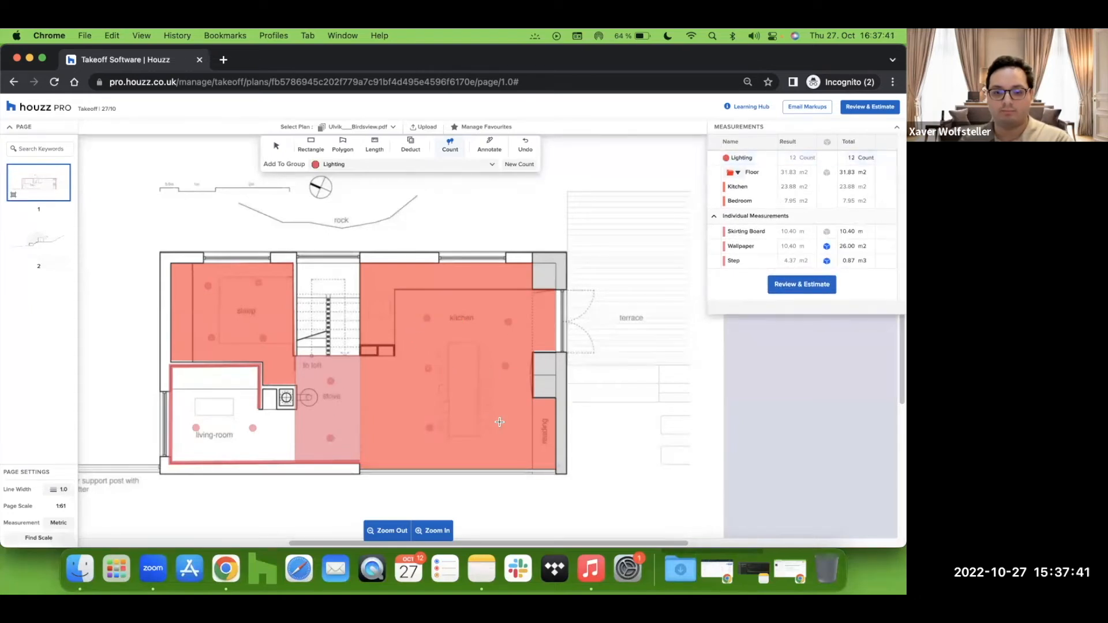
click(501, 424)
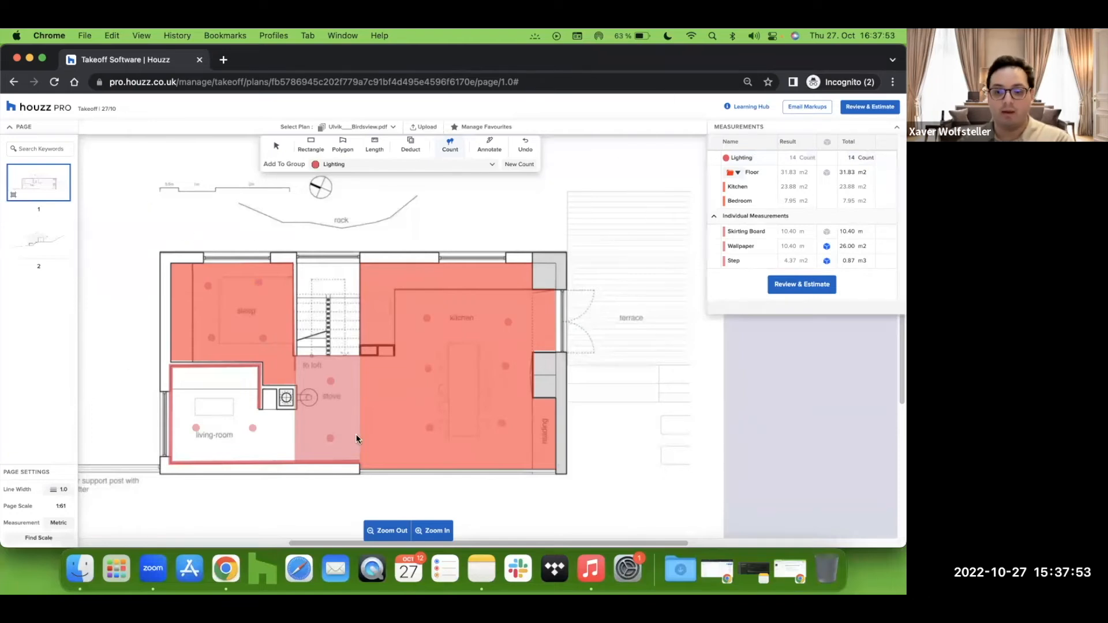
Step: Switch to the second plan page and trace the house elevation outline as a polygon
click(35, 260)
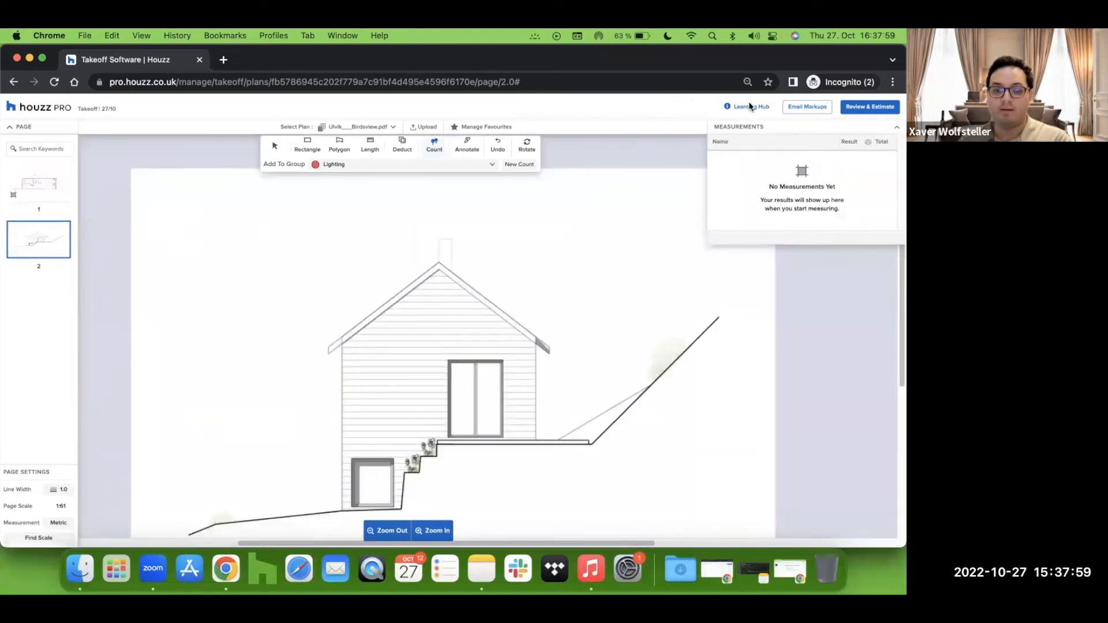
click(337, 144)
scroll(353, 298, down, 1)
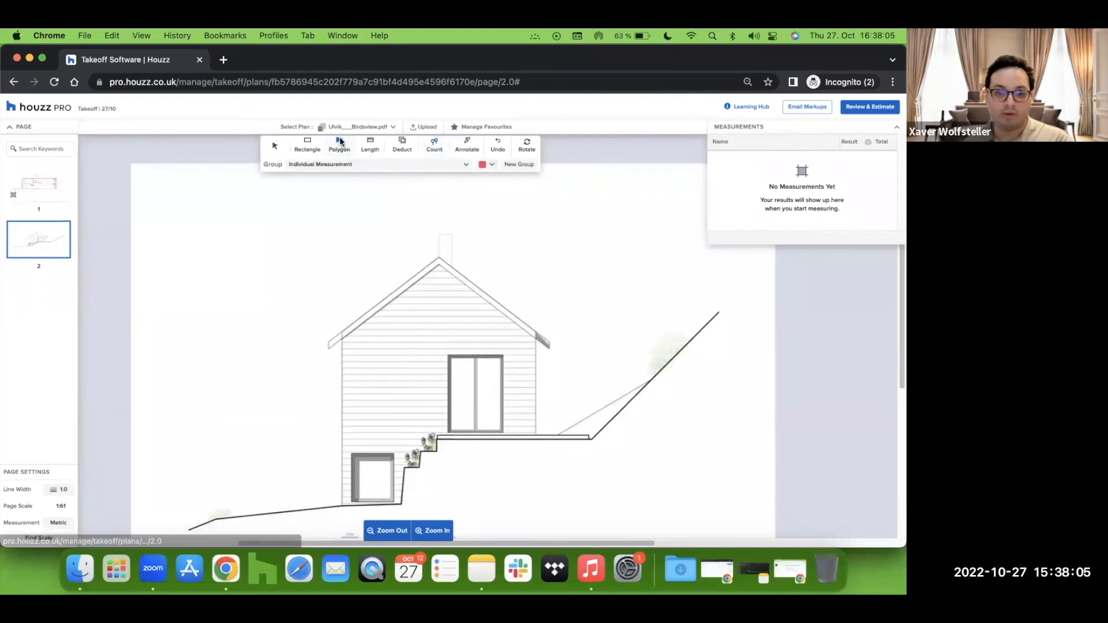
click(343, 334)
click(438, 263)
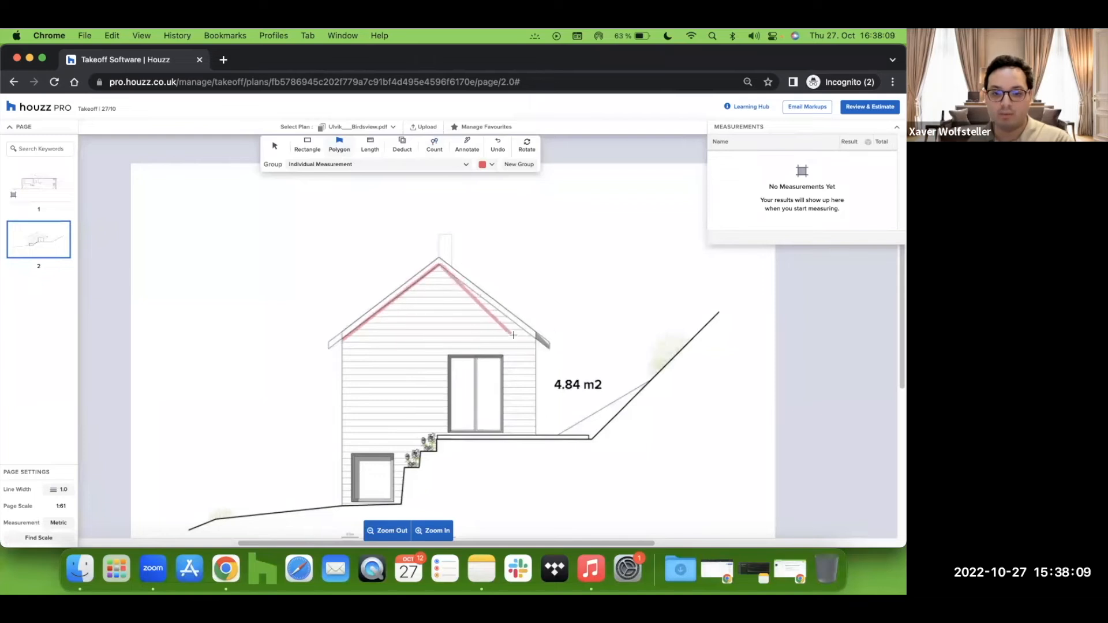
click(537, 340)
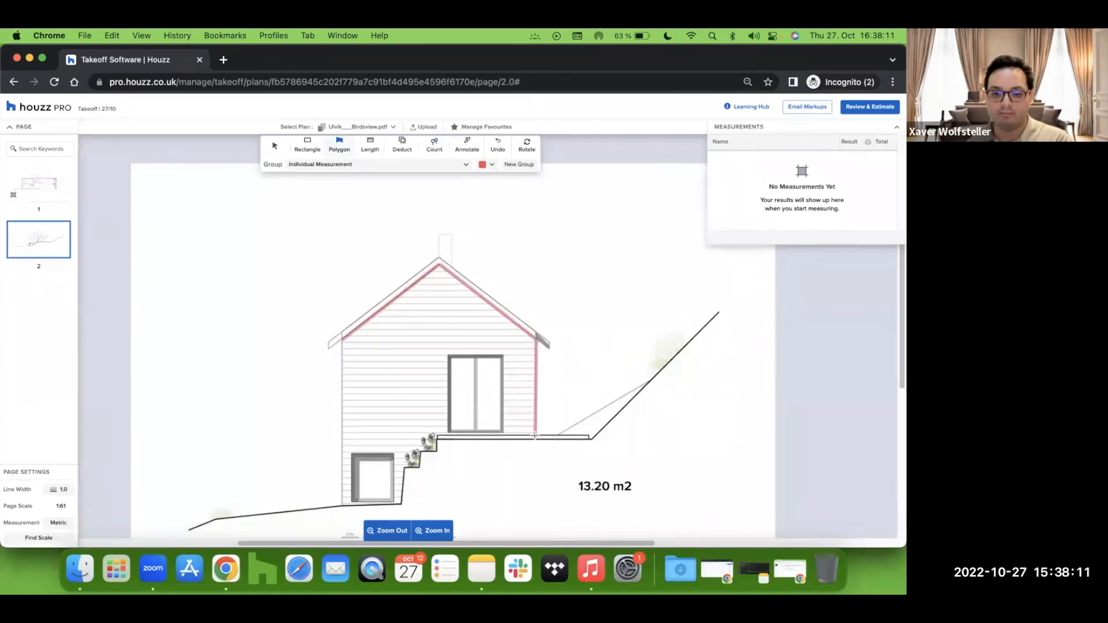
click(536, 432)
click(437, 434)
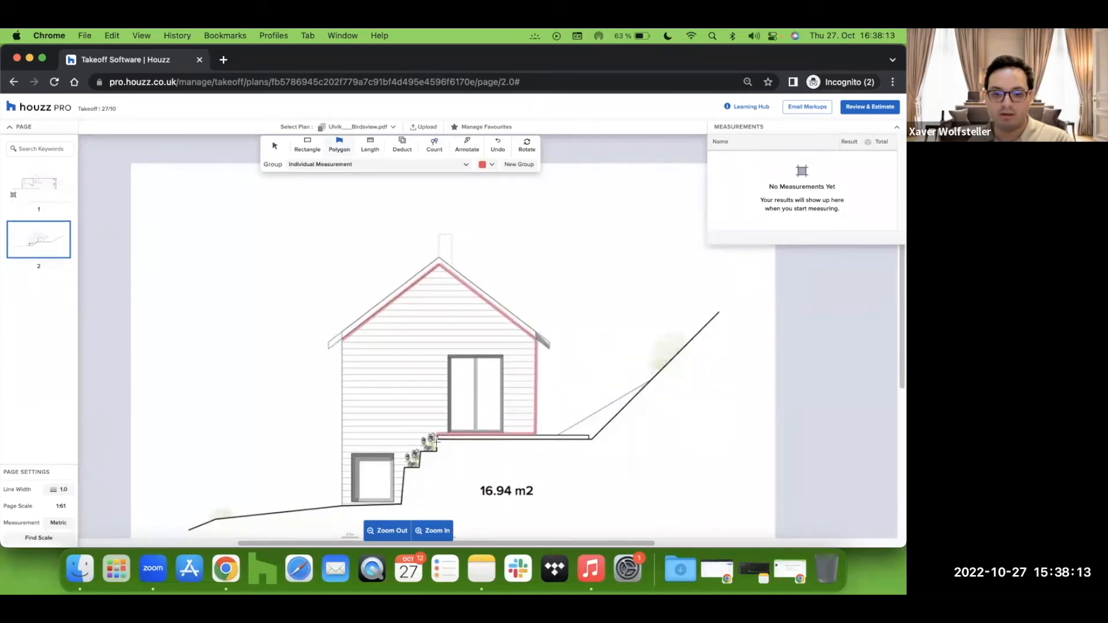
click(420, 452)
click(420, 467)
click(405, 468)
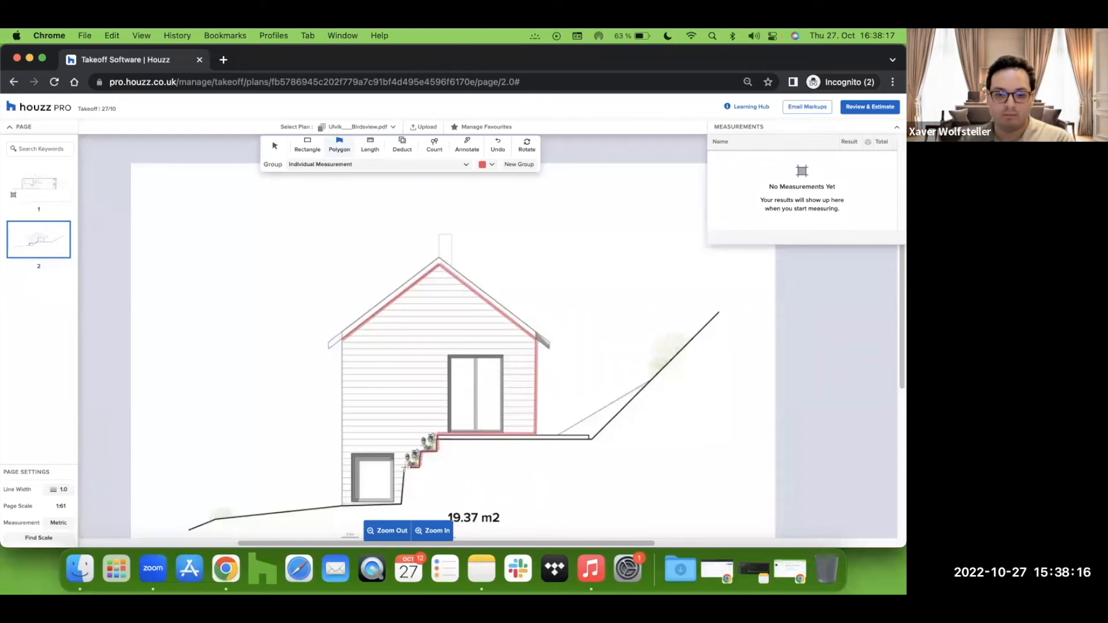
click(403, 504)
click(342, 504)
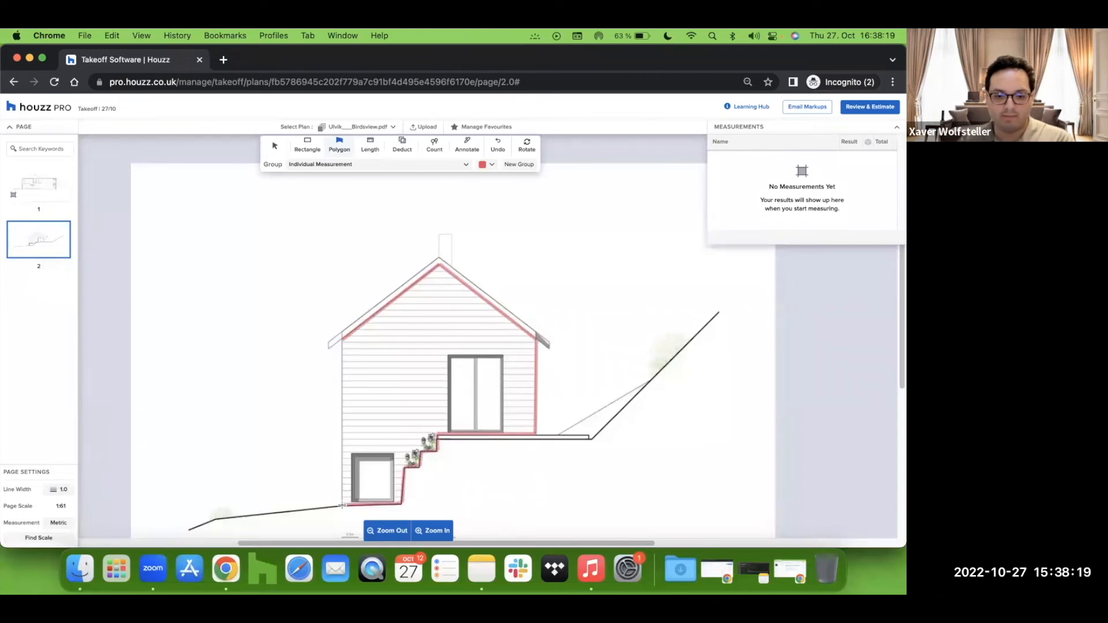
click(343, 338)
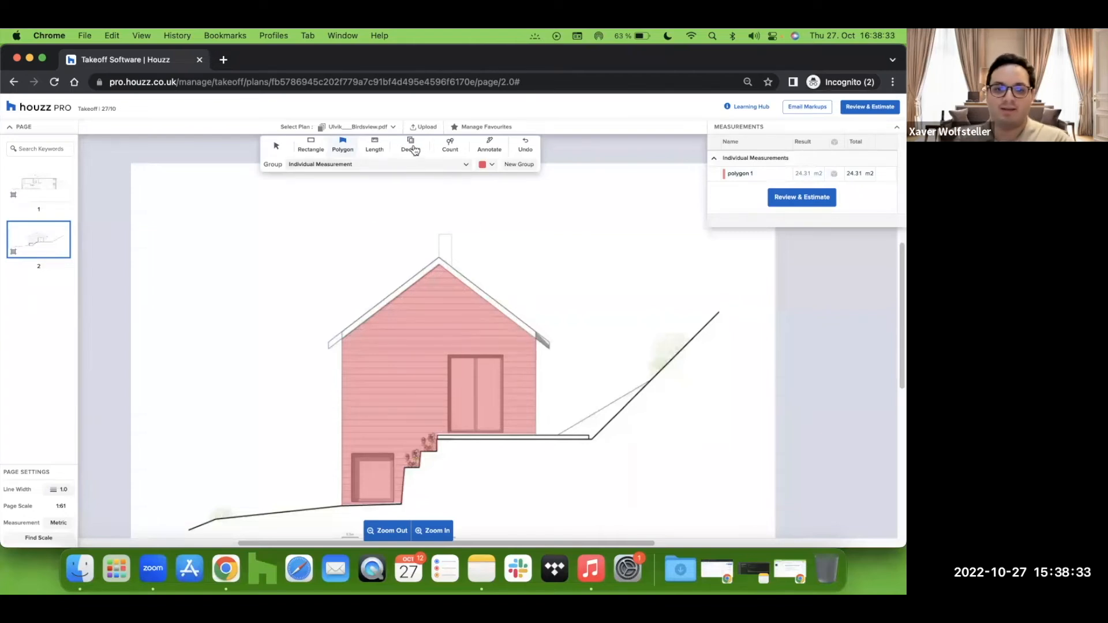
Step: Deduct the door area from the elevation polygon
click(412, 148)
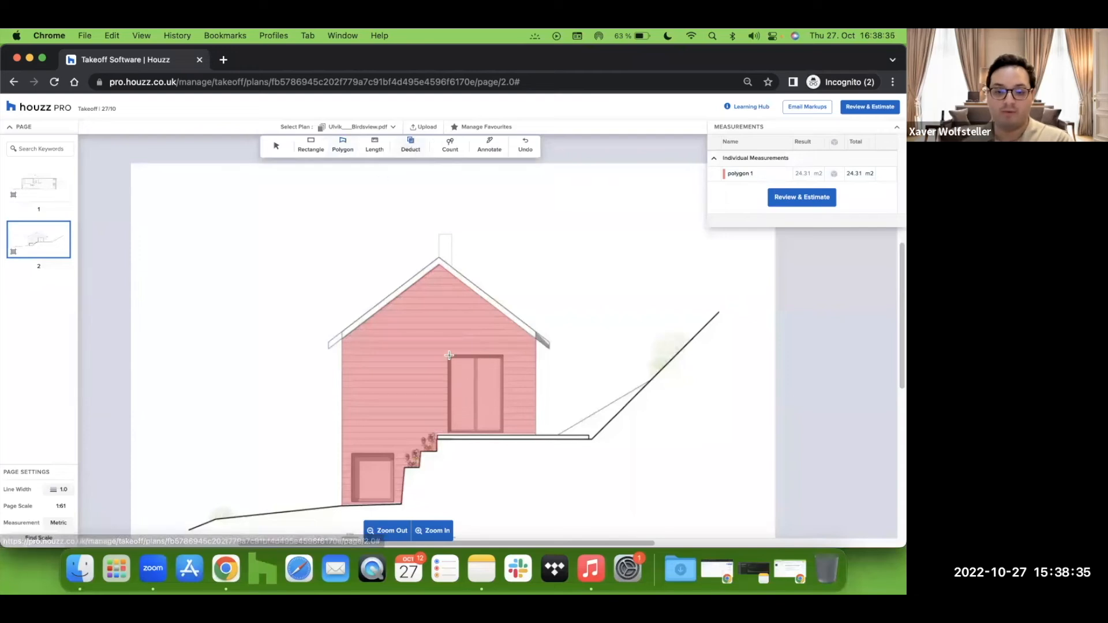
drag(448, 354, 503, 433)
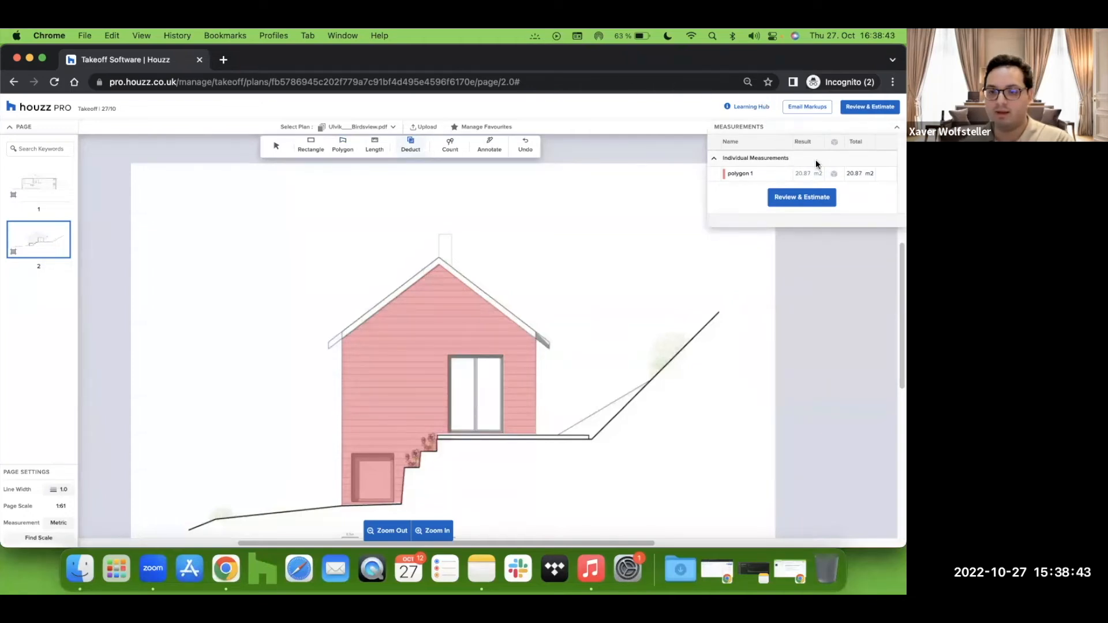
Step: Try to deduct the lower window from the elevation polygon, then undo it
click(352, 455)
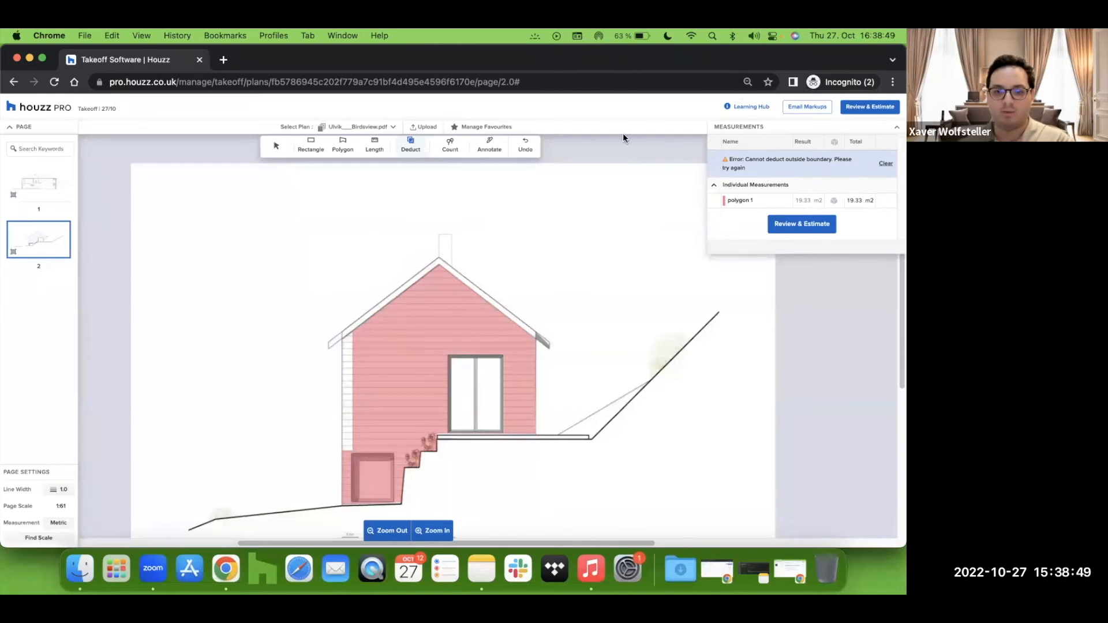
click(530, 155)
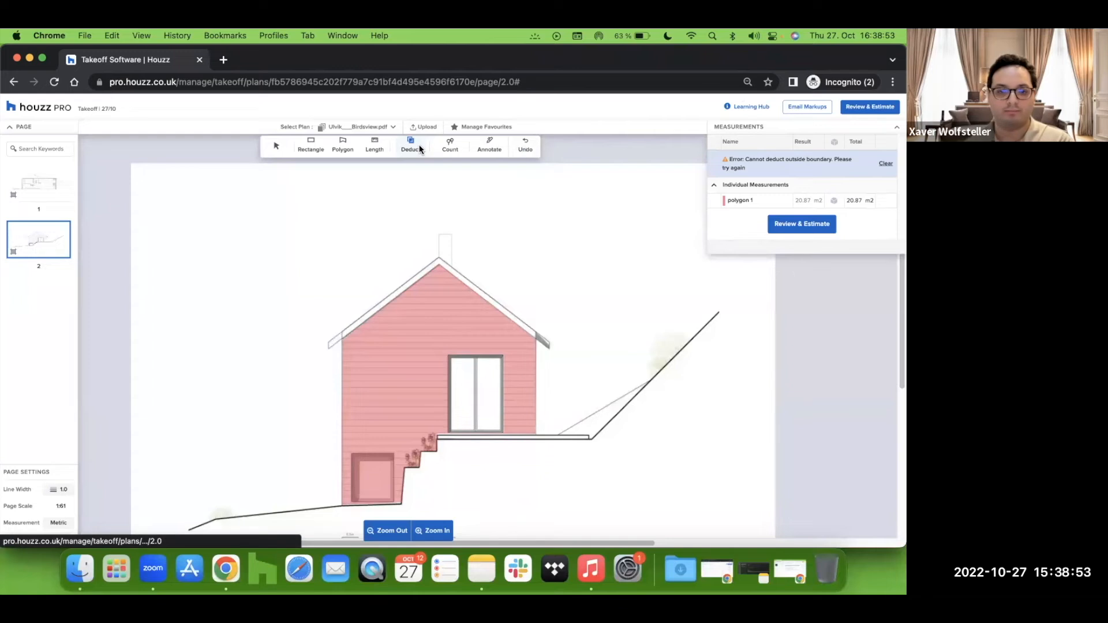
Step: Deduct the lower window area from the elevation polygon
click(351, 455)
drag(364, 468, 393, 501)
click(394, 501)
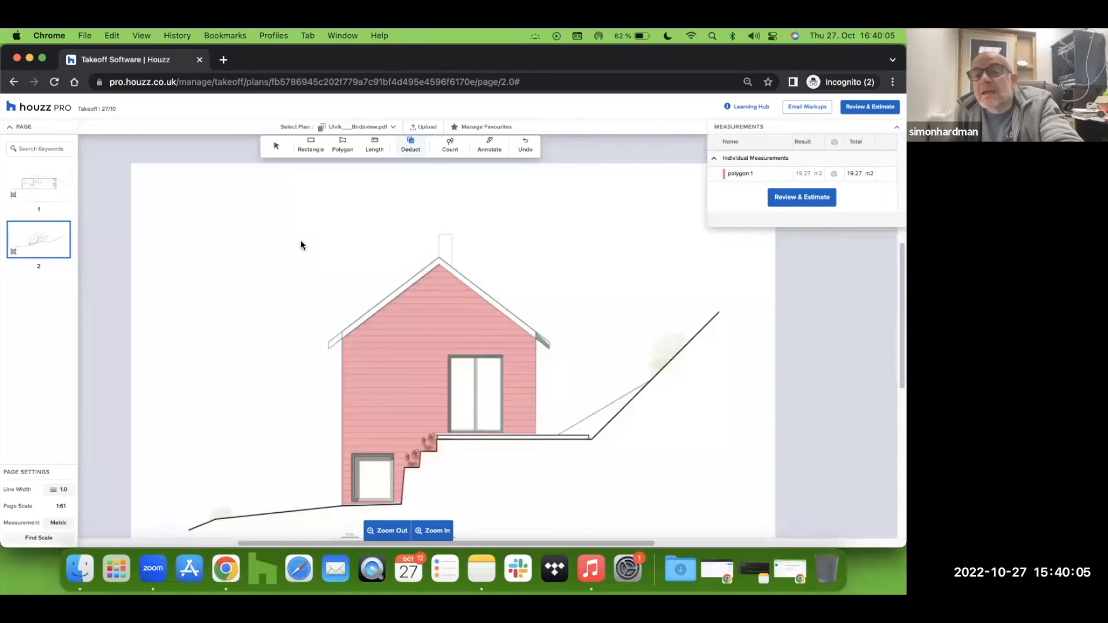
Step: Return to the first plan page to review the floor plan measurements
click(47, 194)
scroll(200, 492, down, 2)
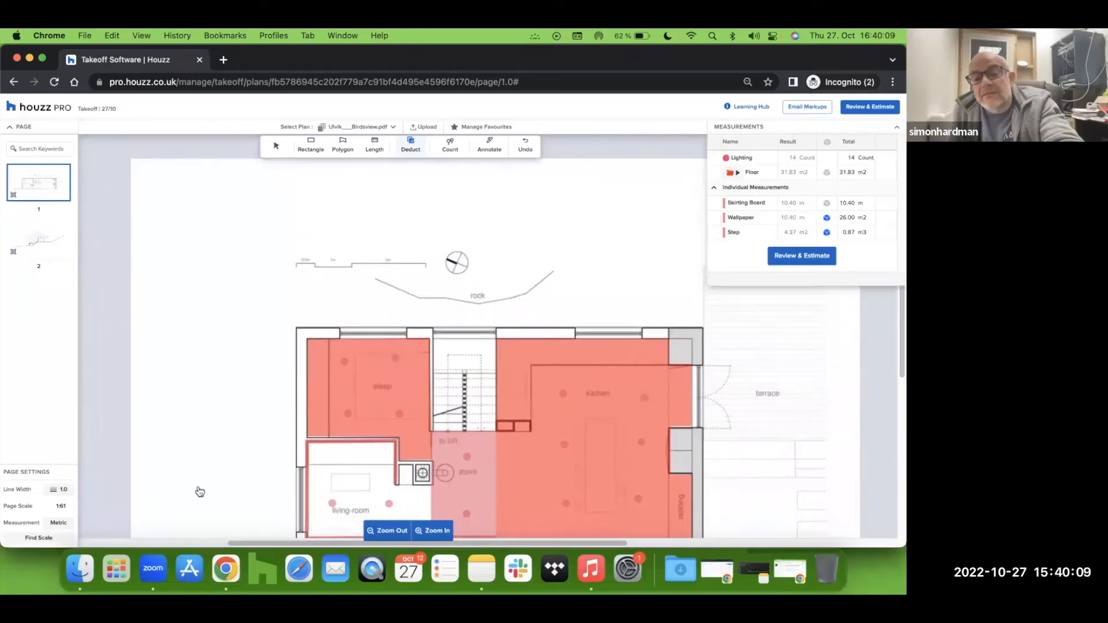
scroll(199, 492, right, 2)
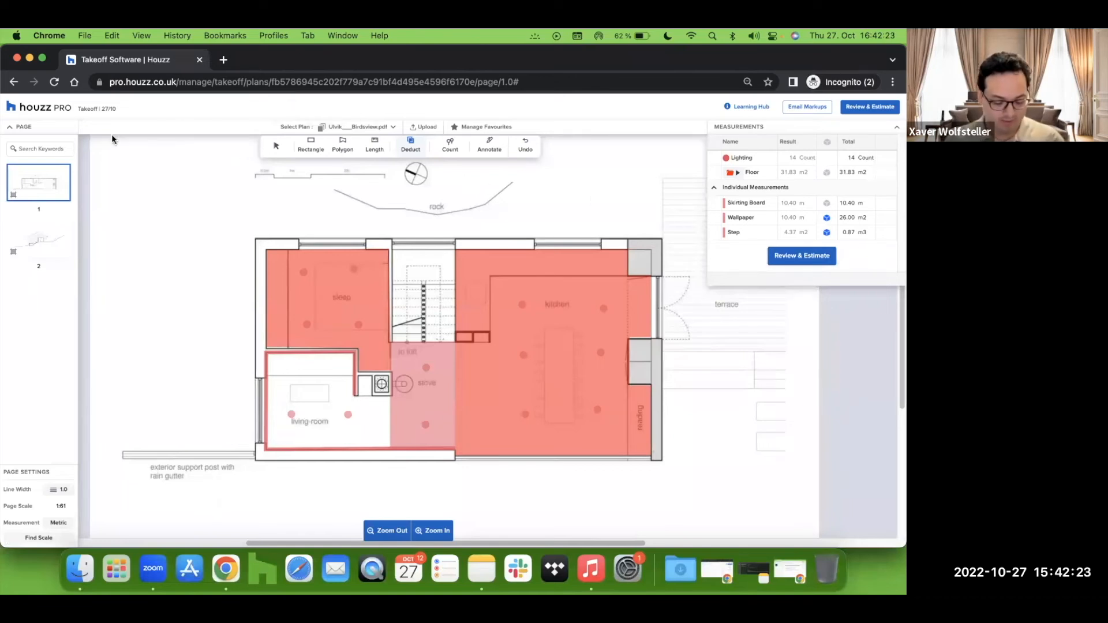
Step: Open the Takeoff | 27/10 project from recent projects in a new tab
click(41, 112)
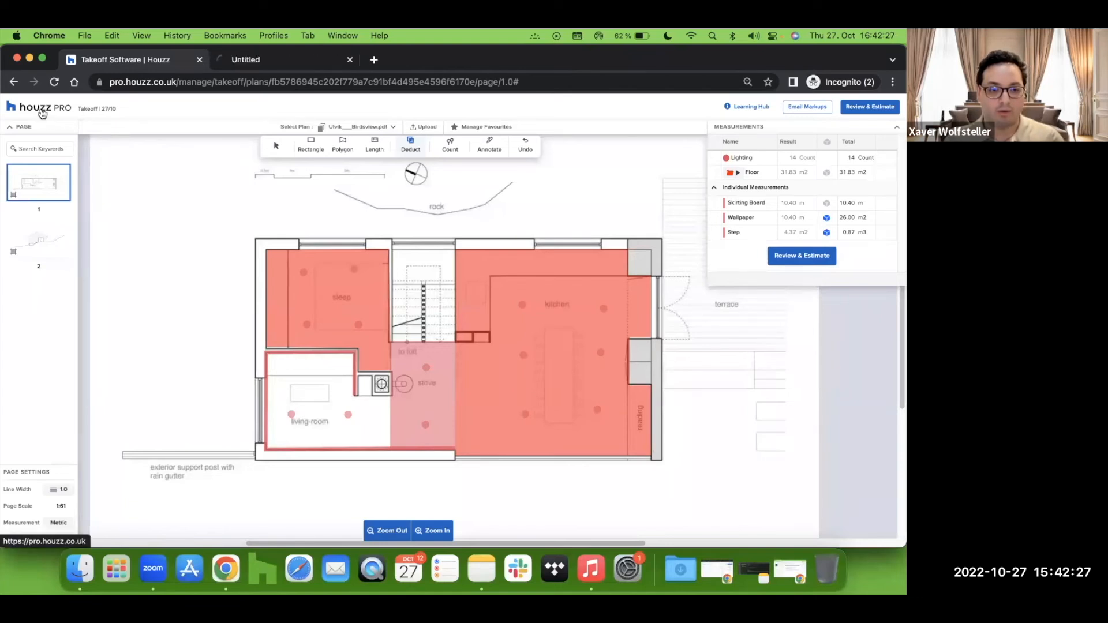
click(285, 61)
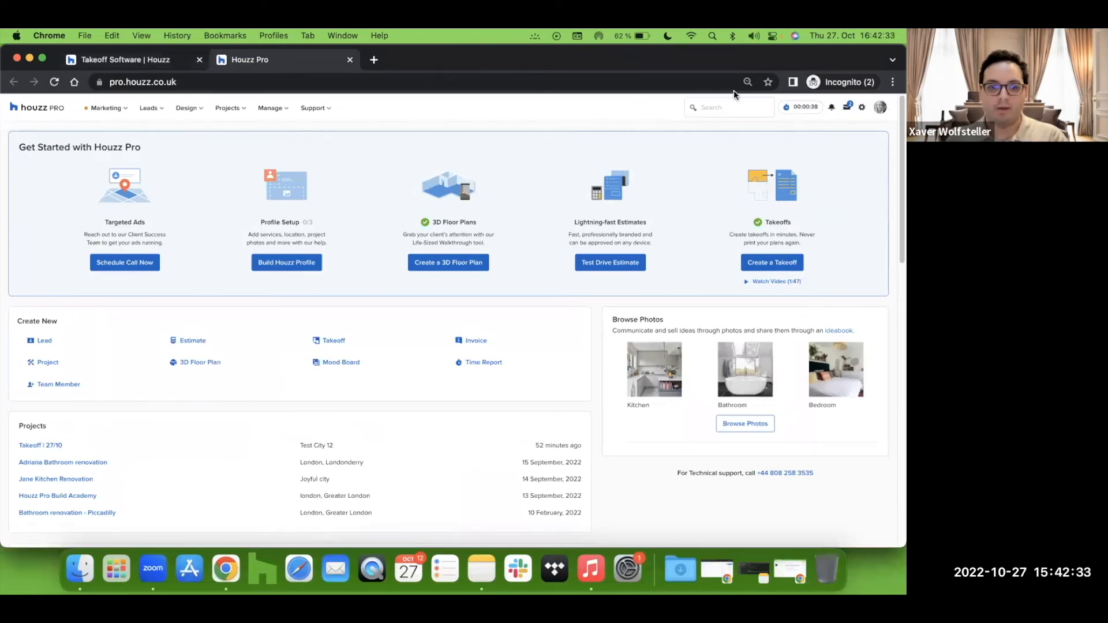
click(241, 106)
mouse_move(251, 152)
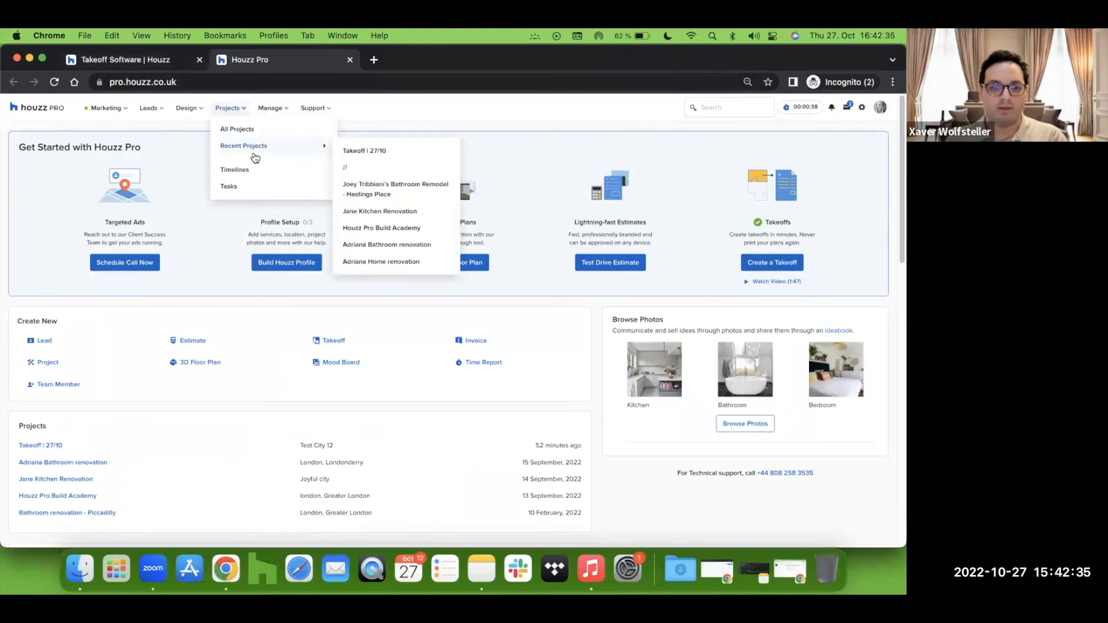
click(426, 153)
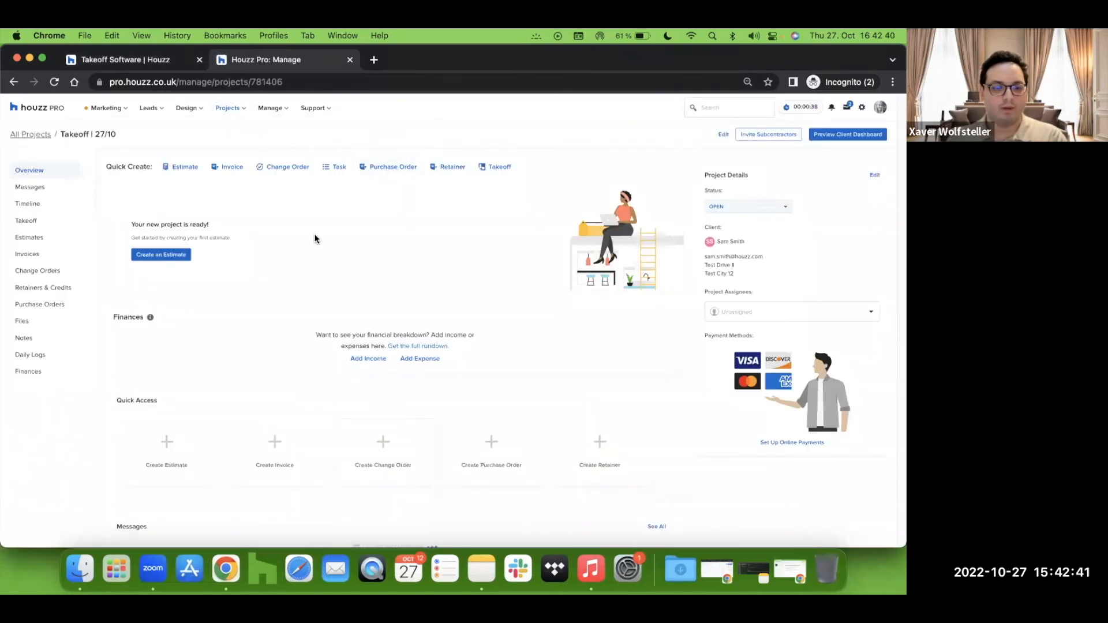
Step: Create a new estimate for the project from the 'Estimate for Takeoff | 27/10' template
click(63, 239)
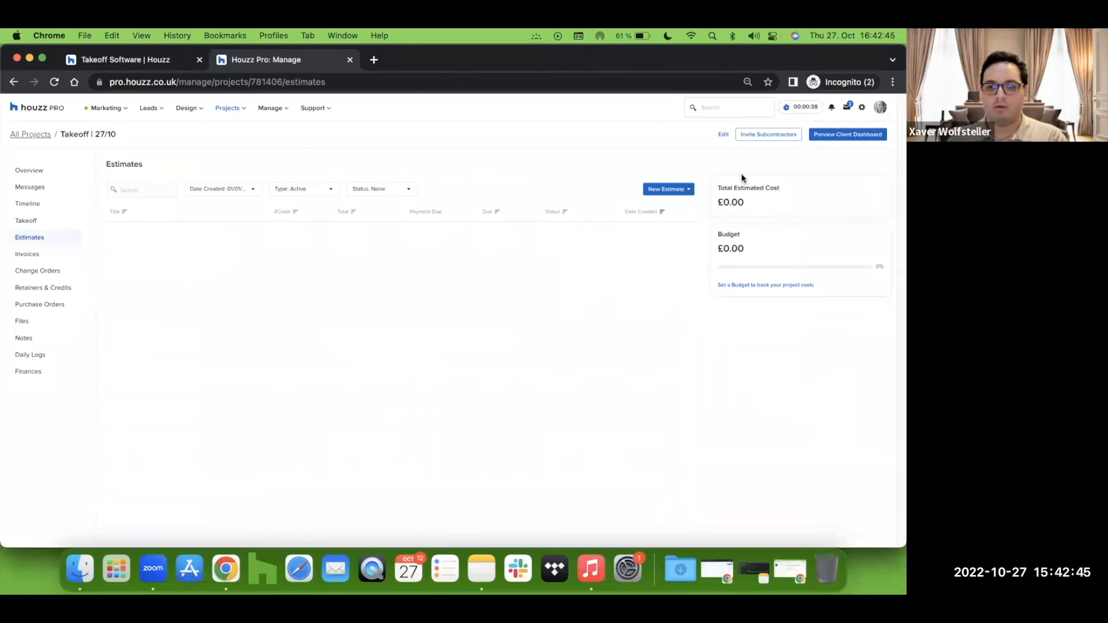
click(687, 191)
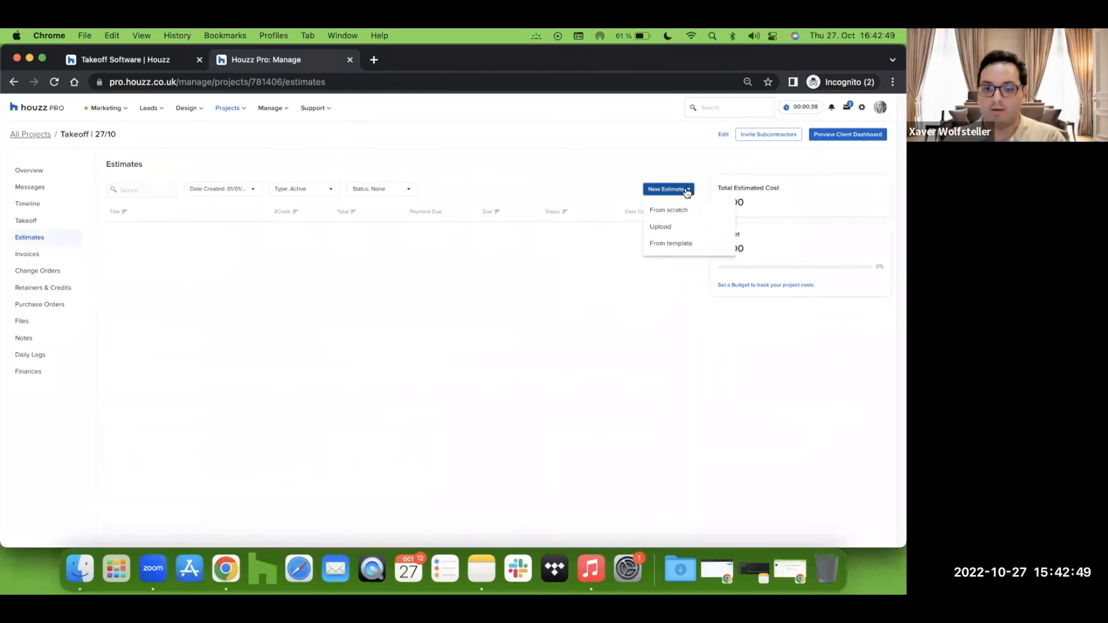
click(709, 249)
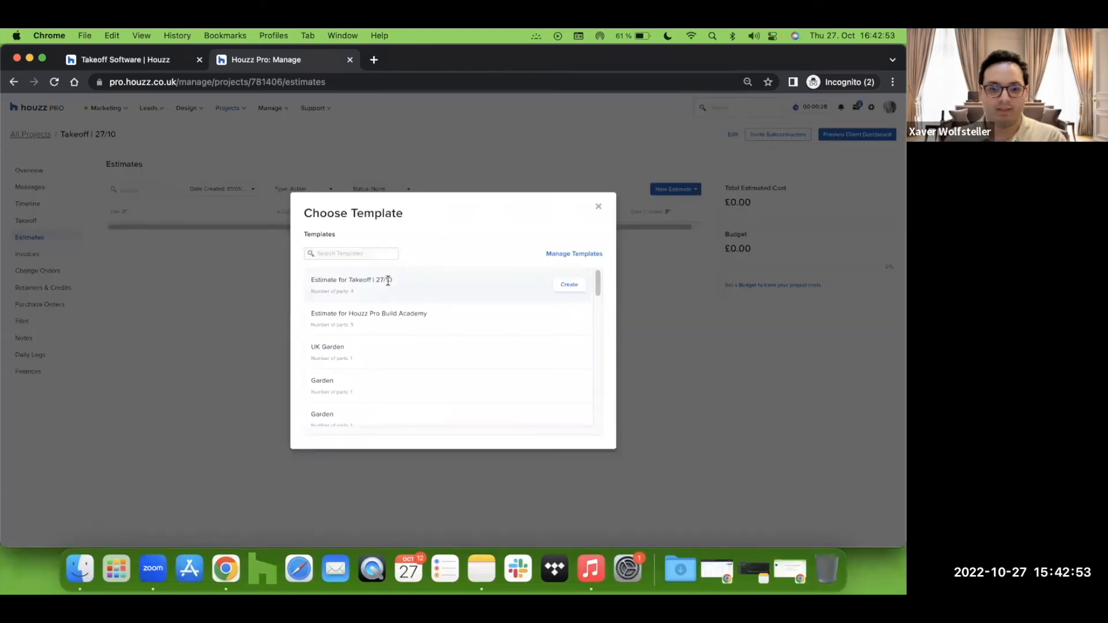
click(565, 288)
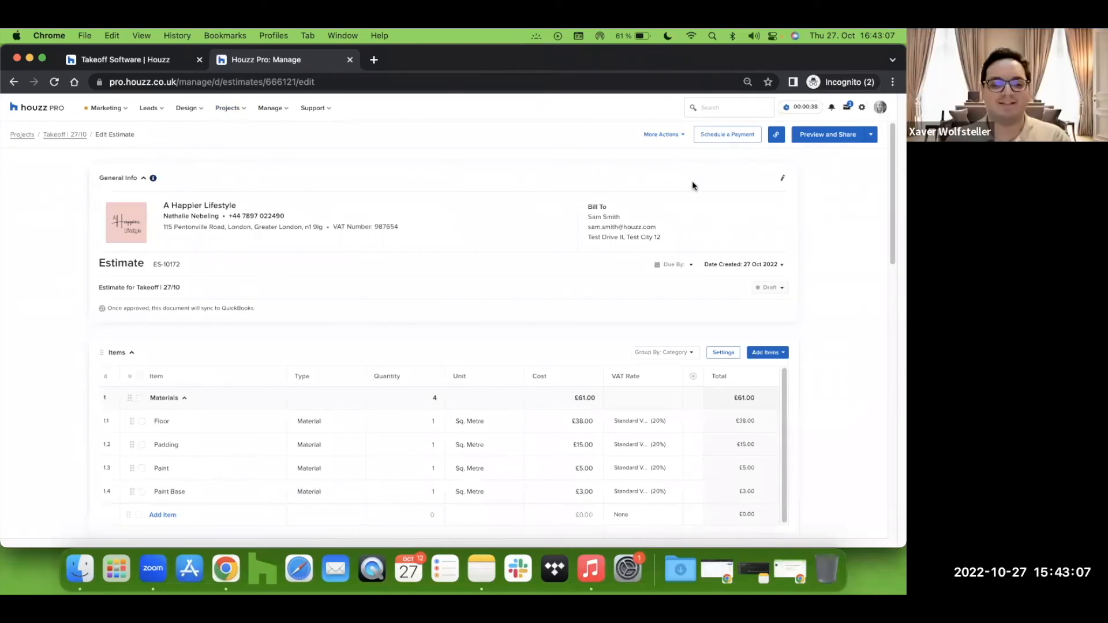
scroll(189, 352, down, 1)
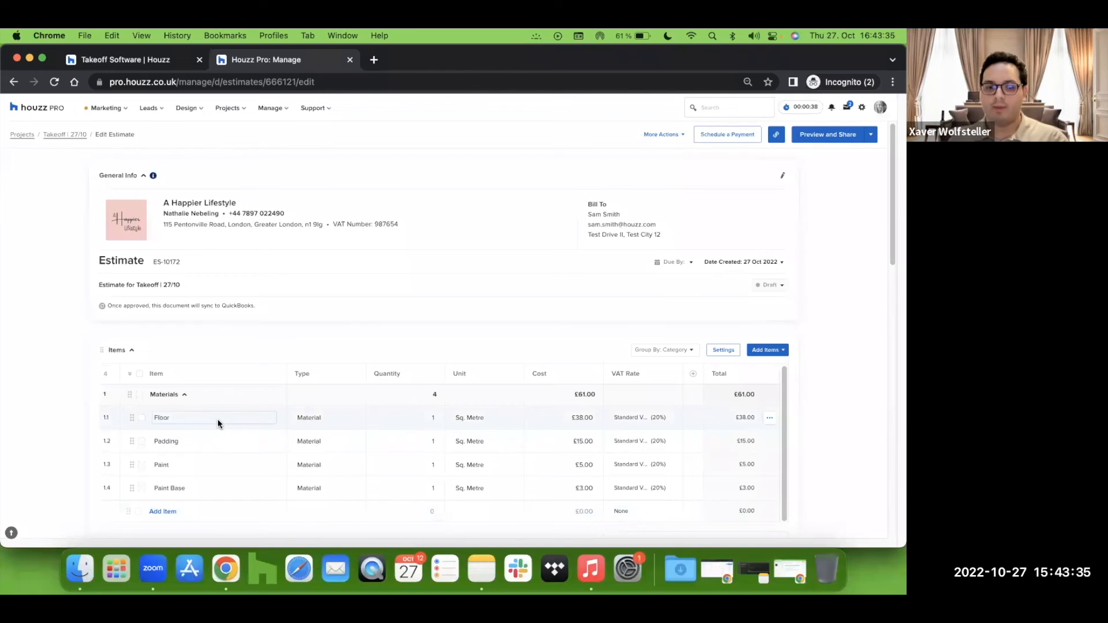
Step: In the takeoff tab, expand the Floor group and copy its area result
click(149, 67)
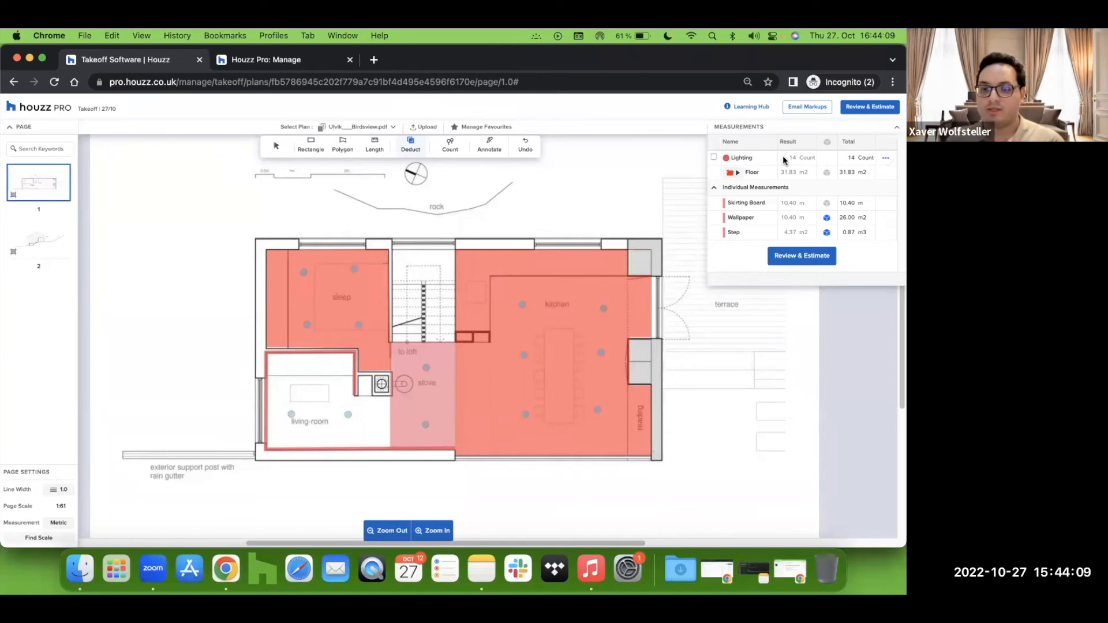
click(738, 174)
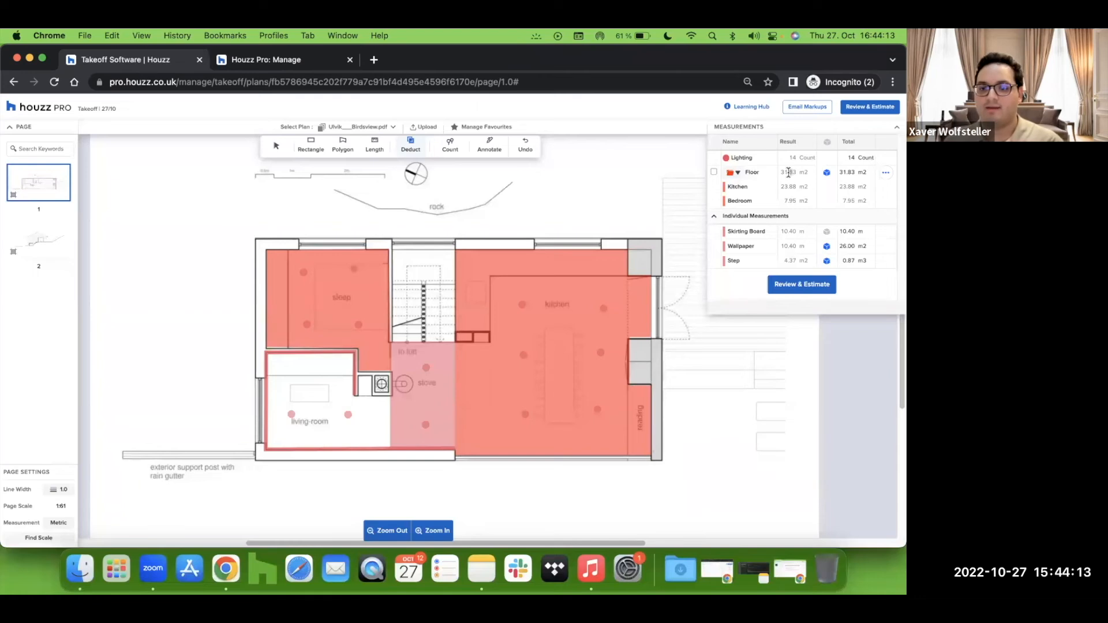
drag(797, 175, 783, 172)
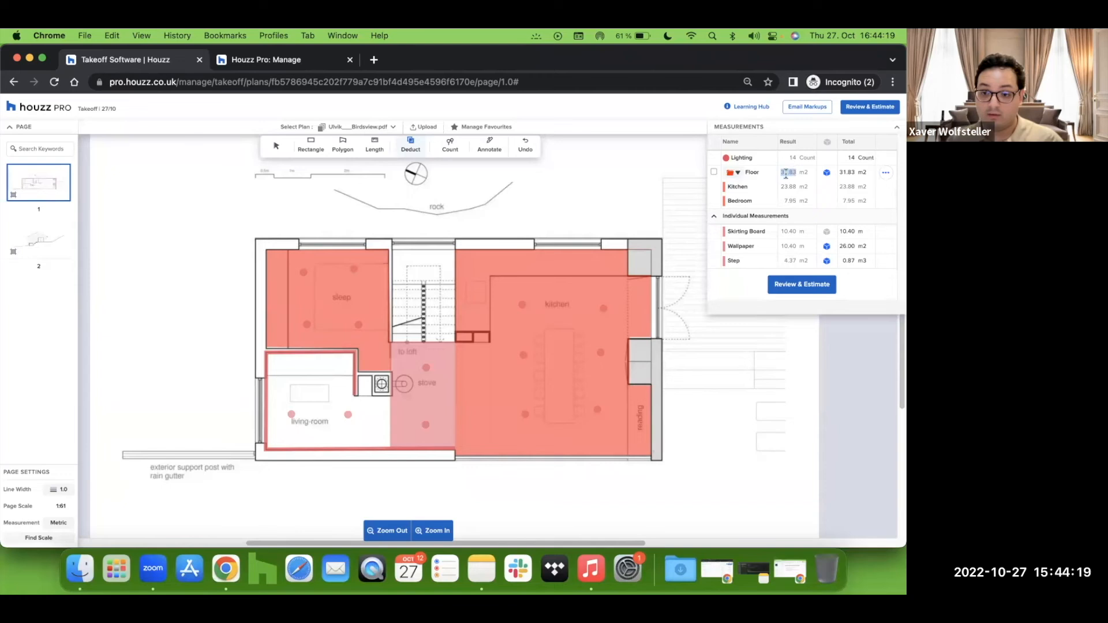
right_click(788, 172)
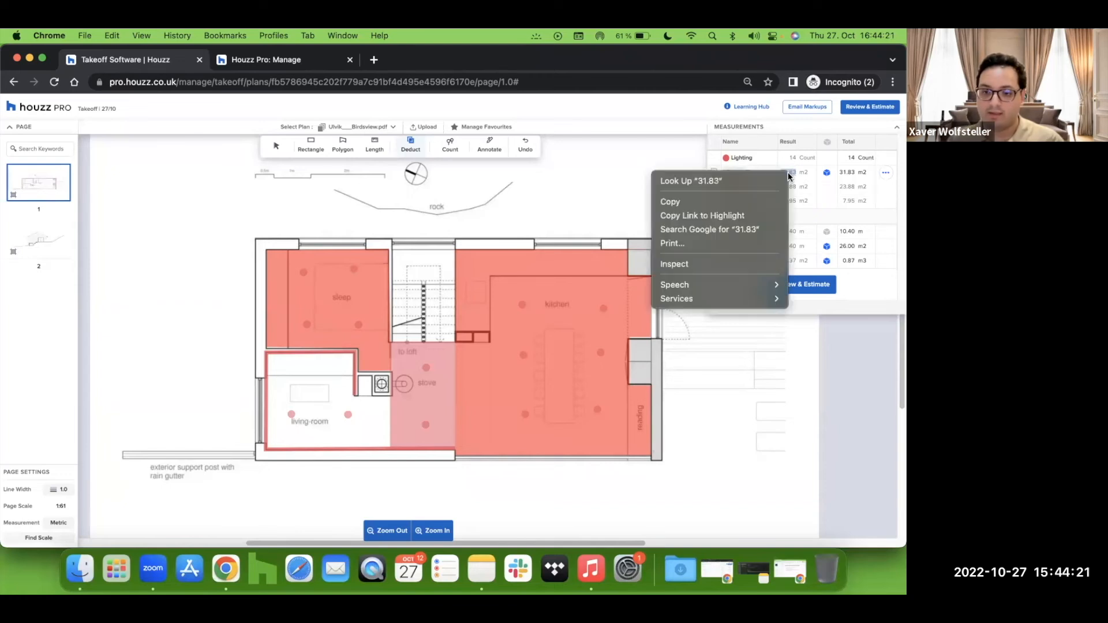
click(754, 199)
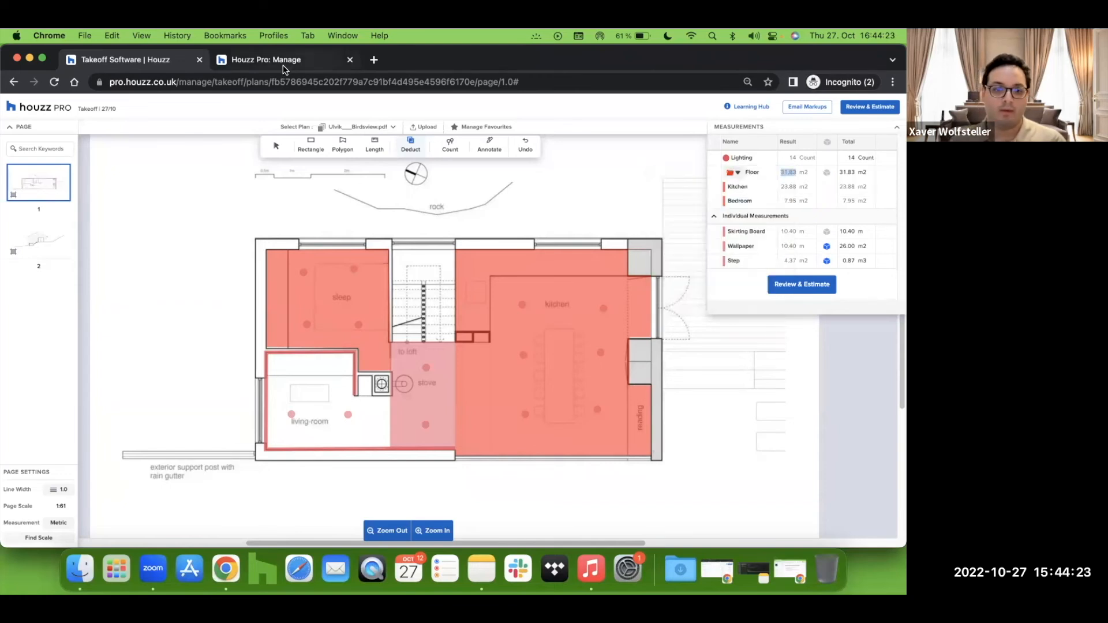
Step: Paste the copied floor area into the Floor item's quantity in the estimate
click(287, 65)
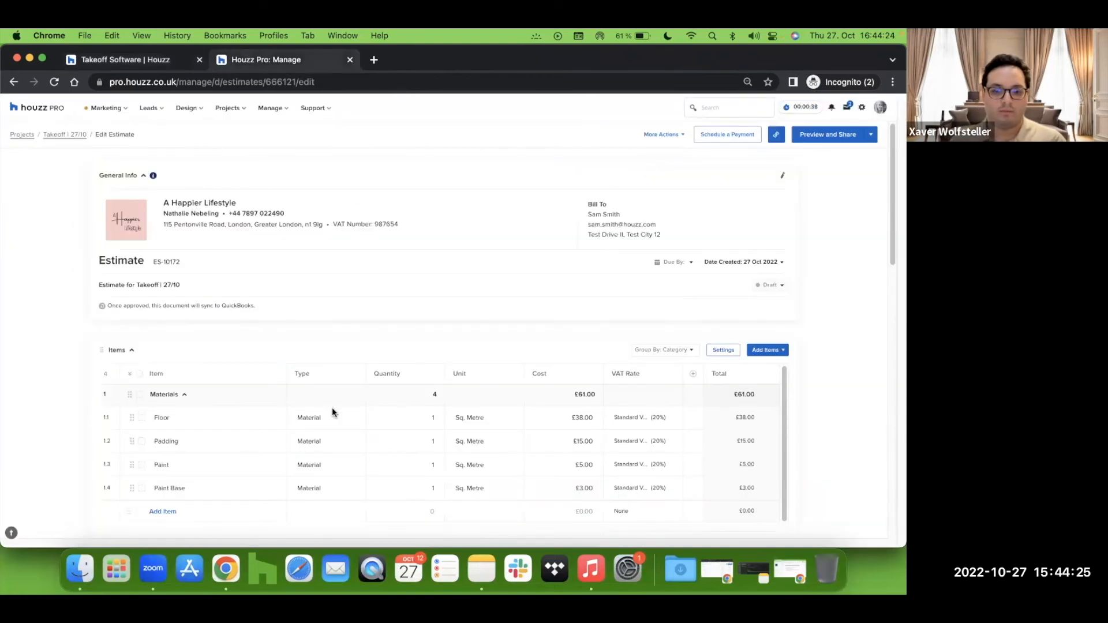
click(421, 416)
right_click(421, 417)
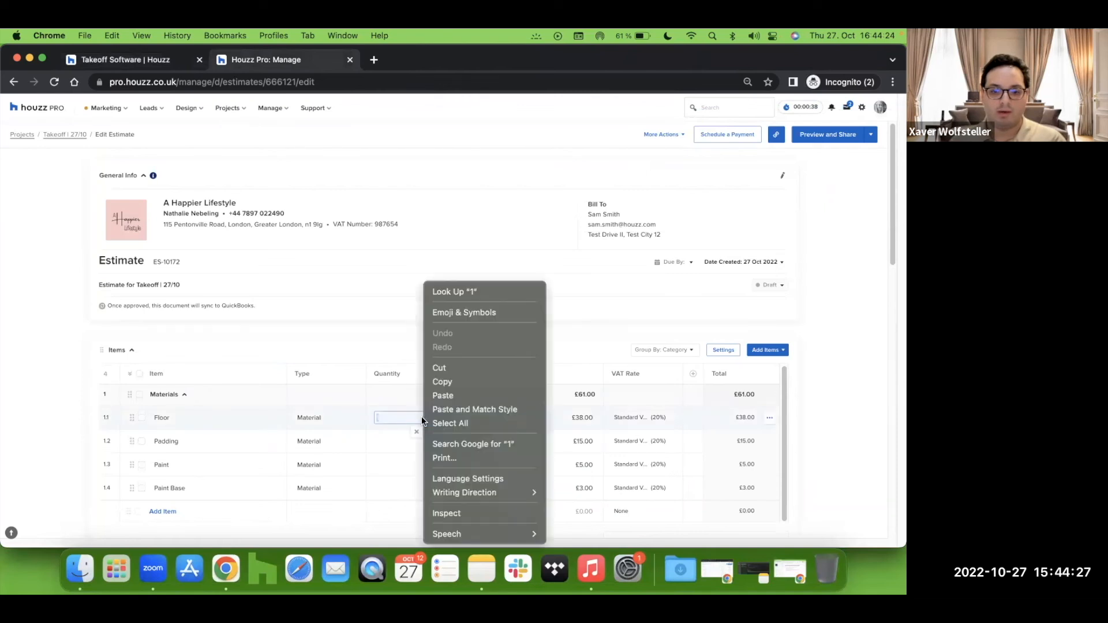
click(462, 395)
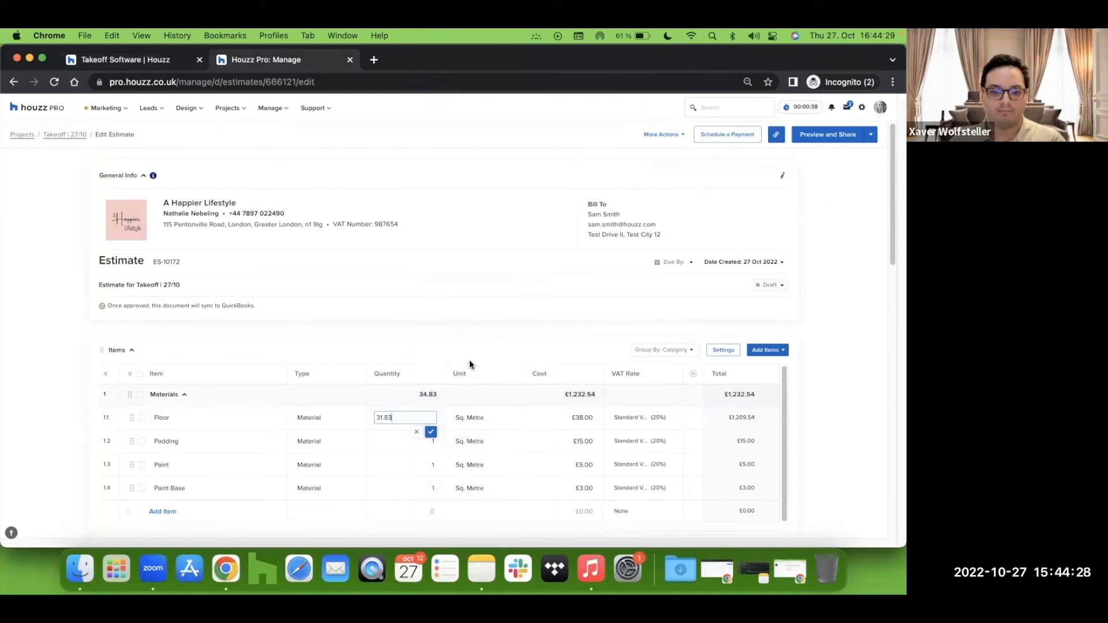
Step: Paste the copied floor area into the Padding item's quantity in the estimate
click(401, 442)
right_click(401, 442)
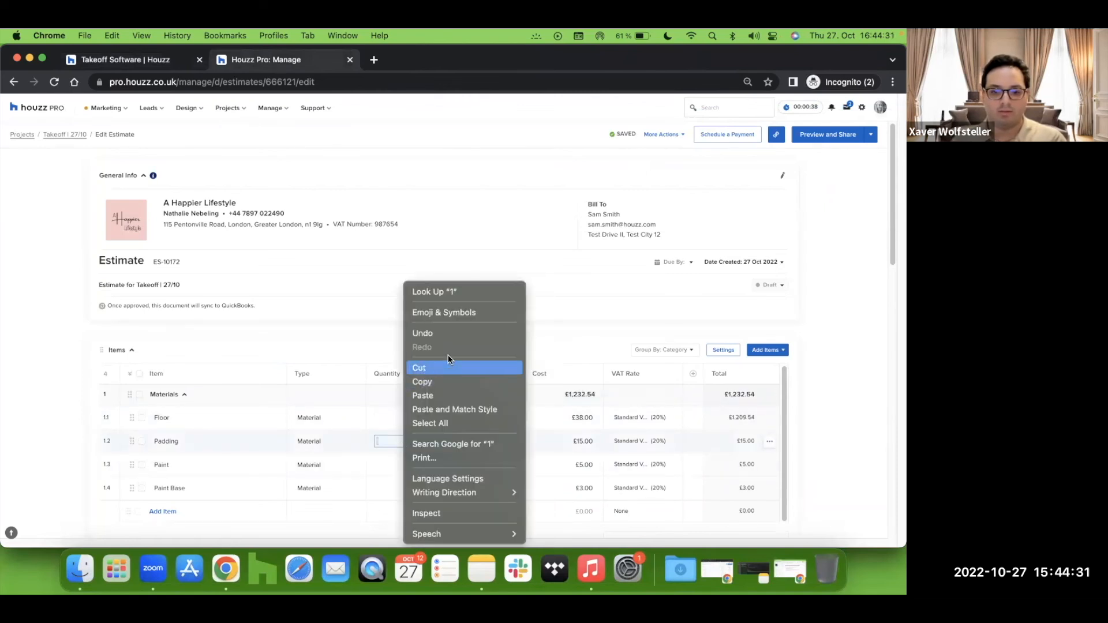
click(438, 393)
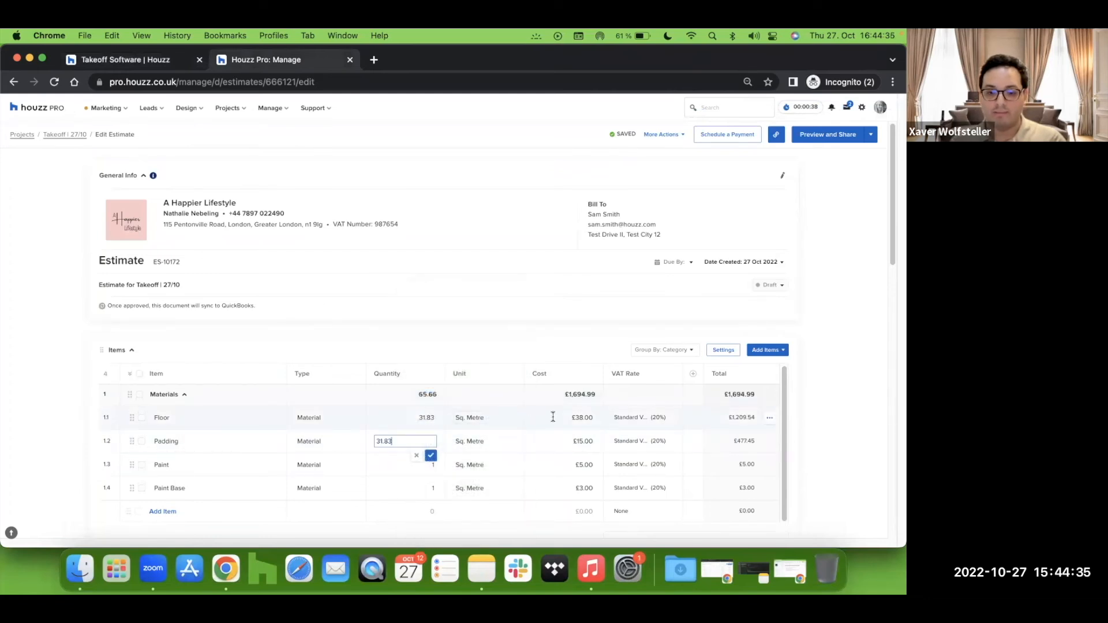
click(571, 418)
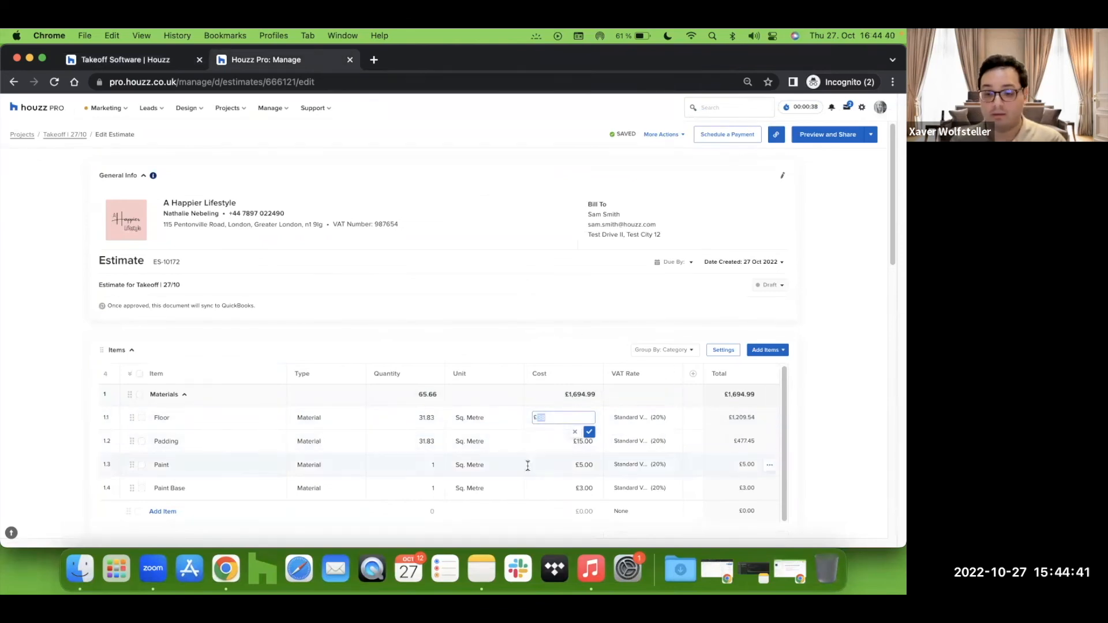
scroll(736, 420, down, 3)
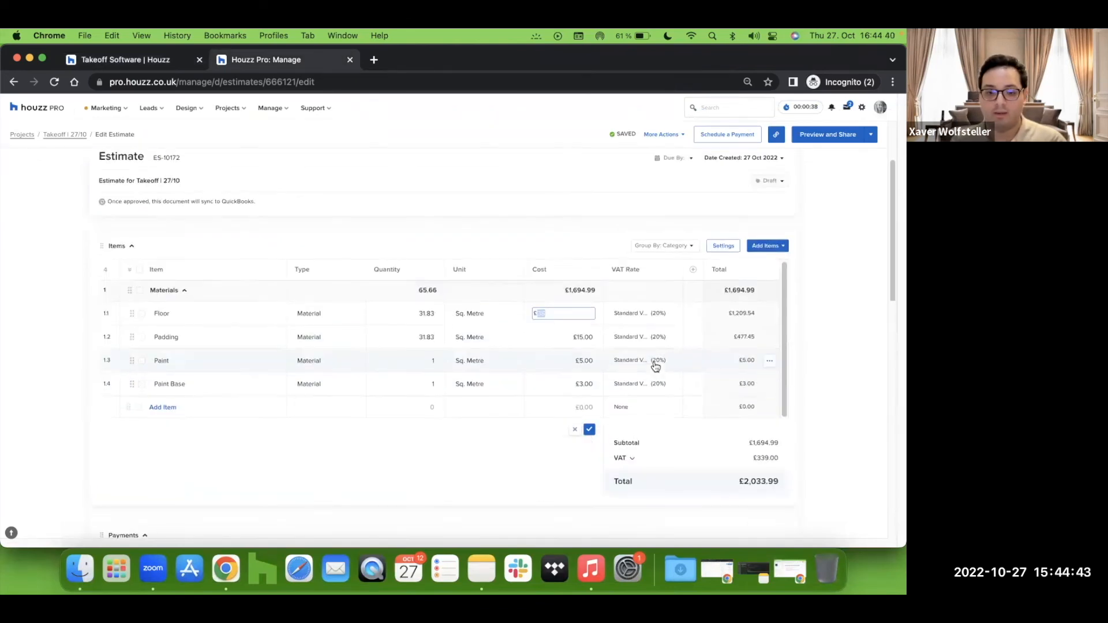
Step: In the takeoff tab, copy the Wallpaper measurement's result
click(128, 59)
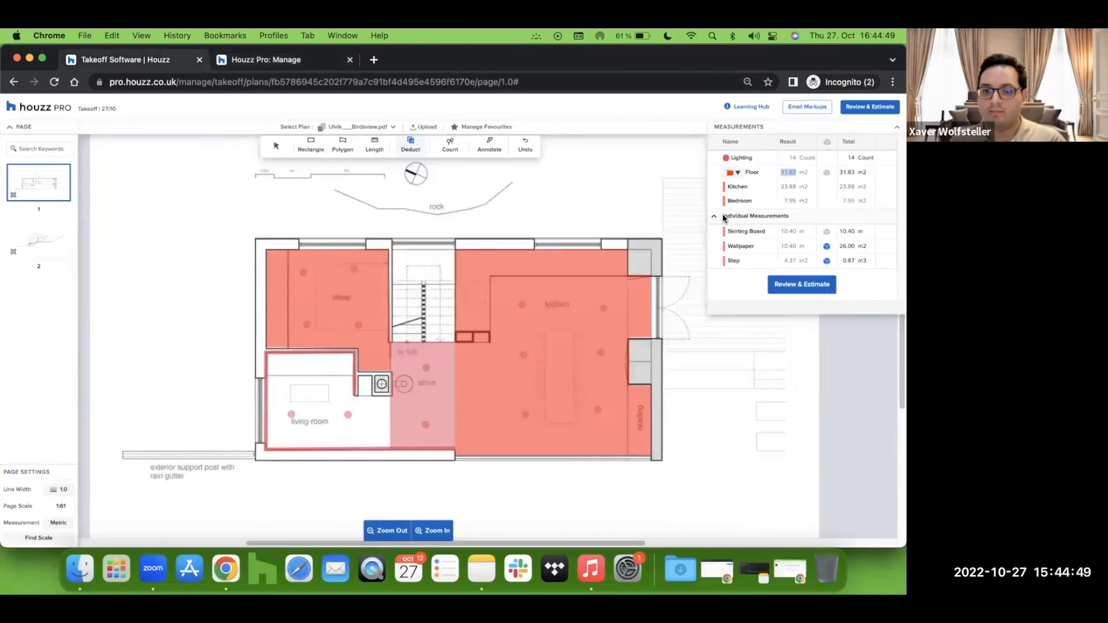
drag(804, 246, 783, 243)
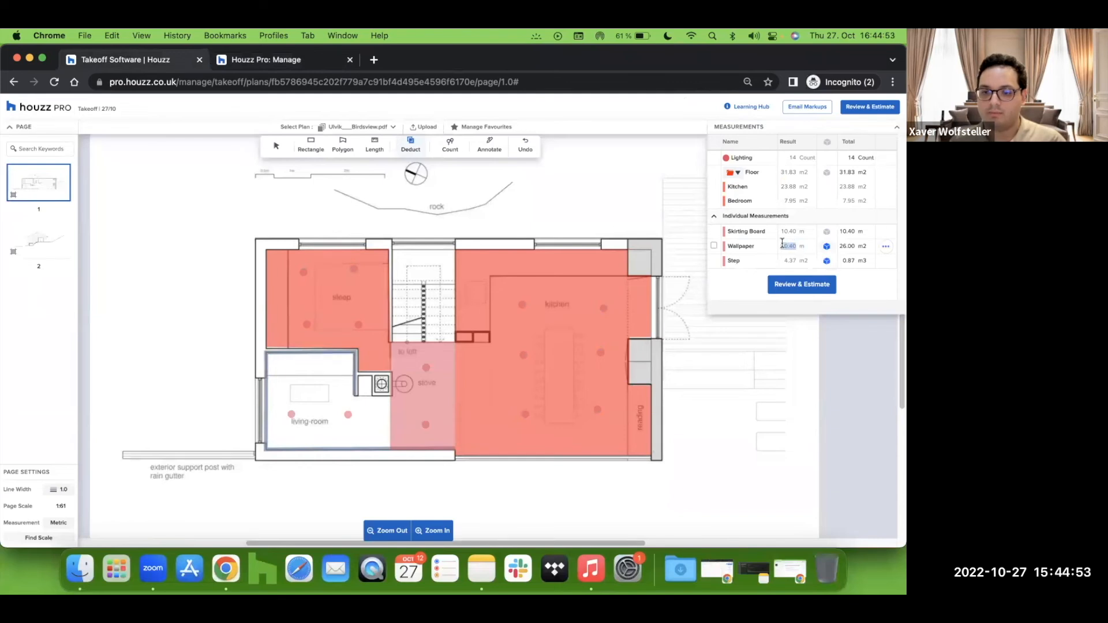
right_click(788, 245)
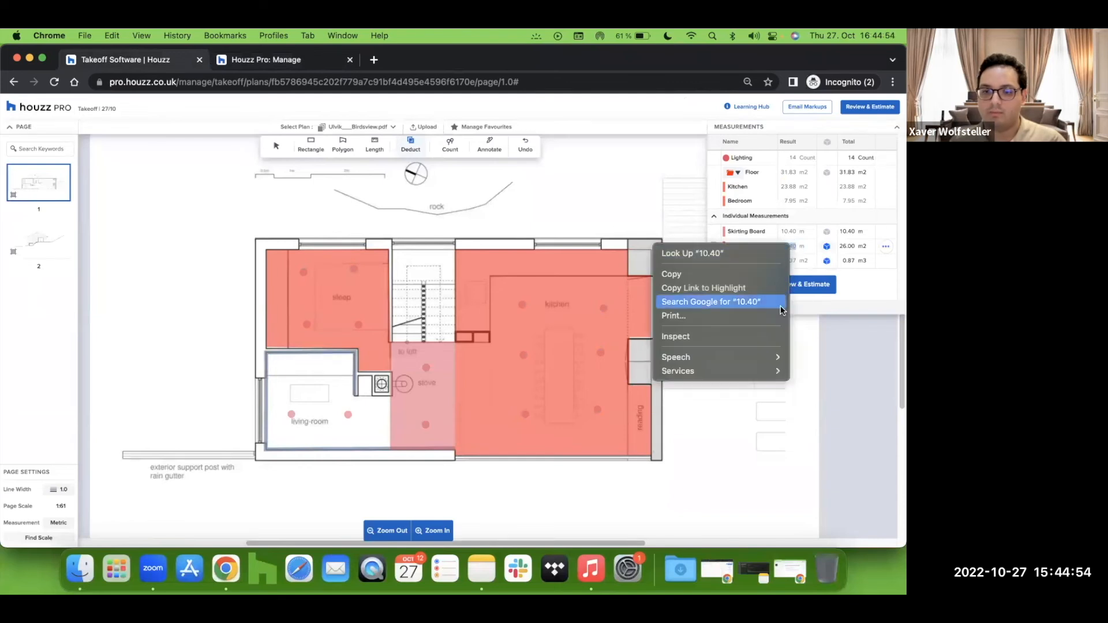
click(718, 274)
Step: Back in the estimate, rename the Paint item to Wallpaper and the Paint Base item to Glue
click(283, 61)
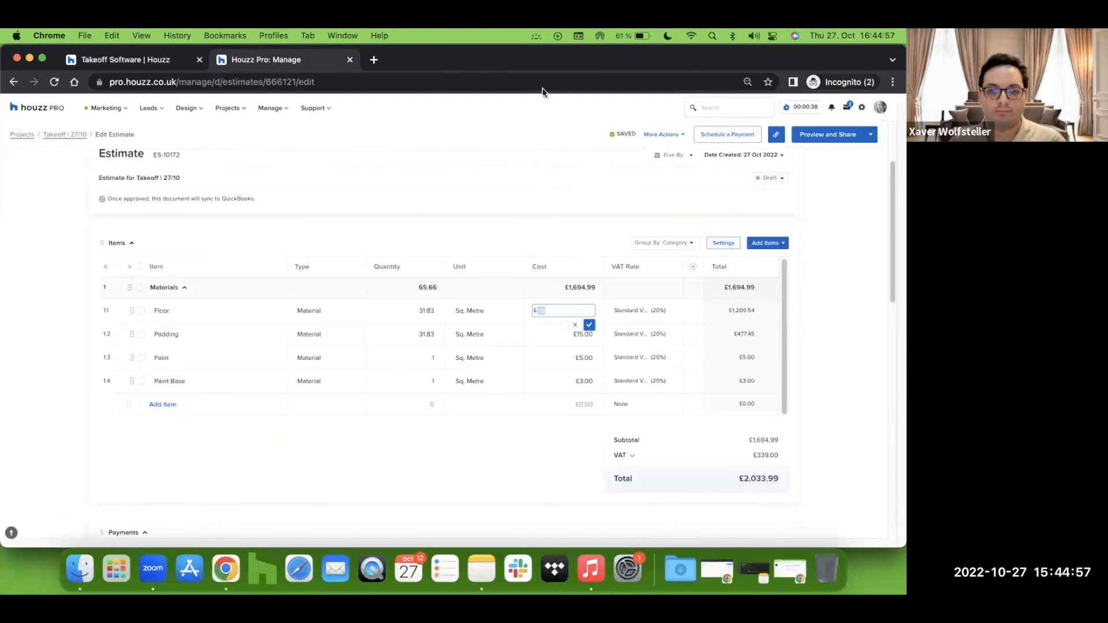
click(170, 358)
drag(177, 357, 146, 365)
key(BackSpace)
text(Wa)
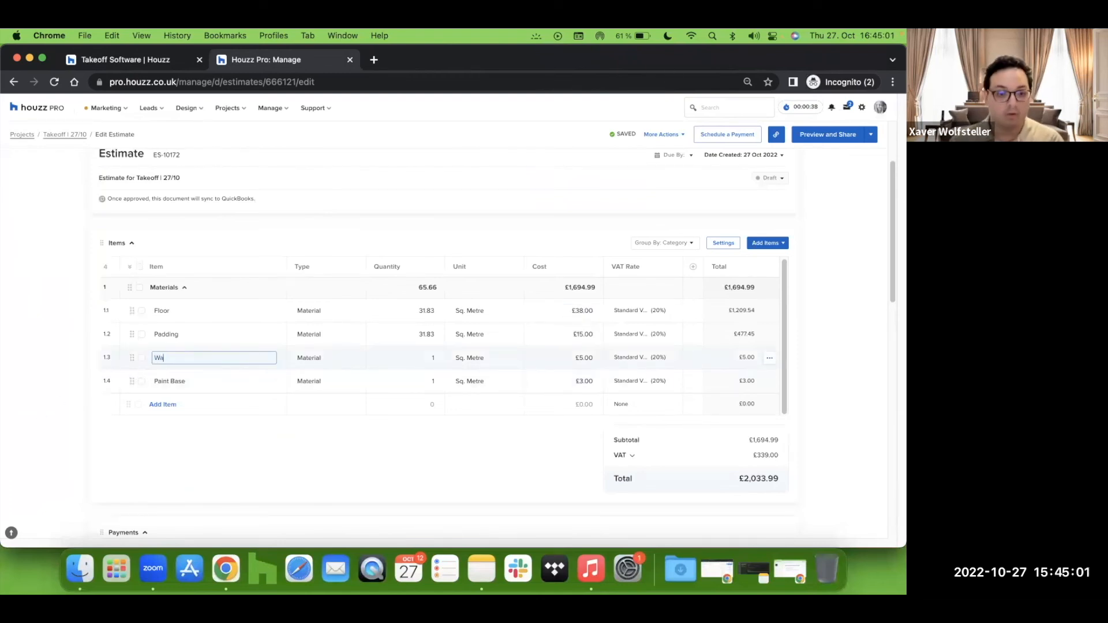
text(llpaper)
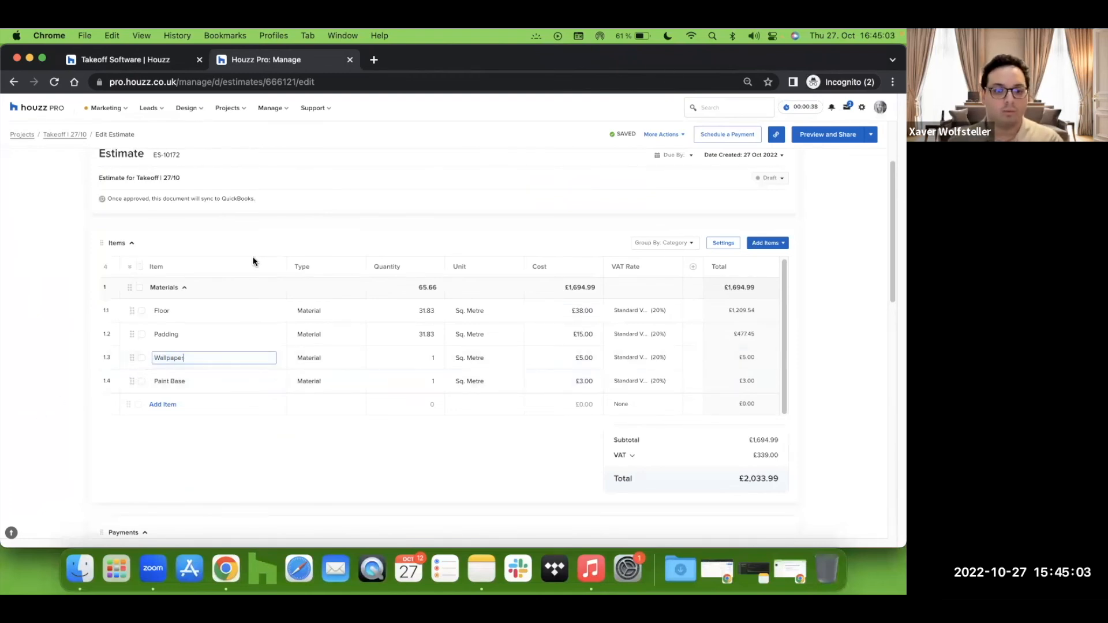
click(184, 381)
text(Glue)
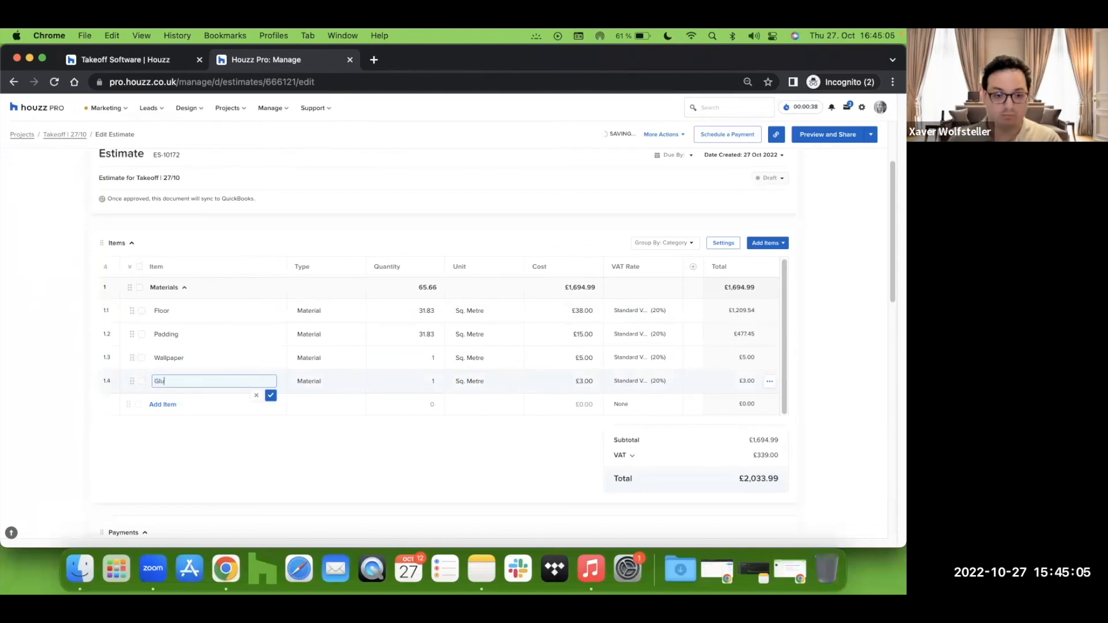
Step: Set the quantities of both the Wallpaper and Glue items to 10.4
click(411, 358)
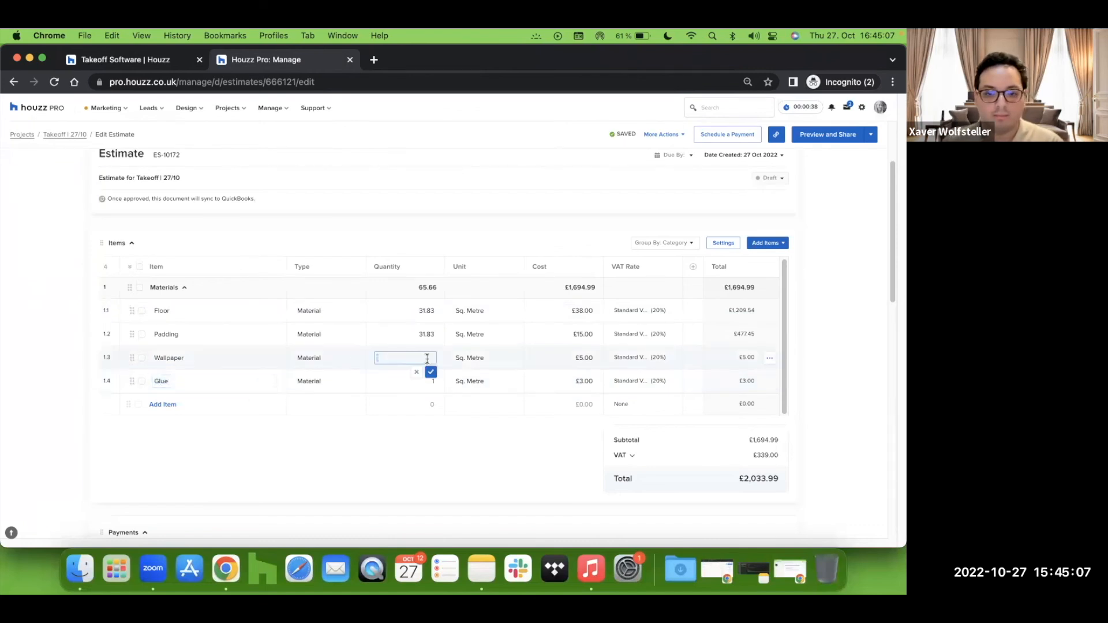
key(BackSpace)
text(10.4)
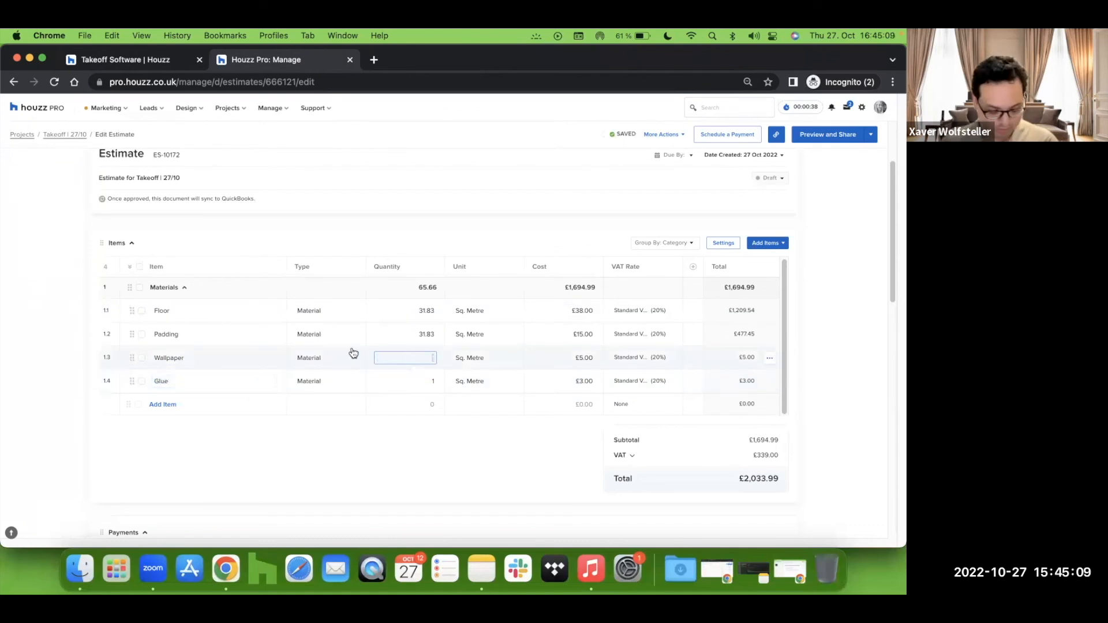
click(410, 381)
key(BackSpace)
text(10.4)
click(400, 445)
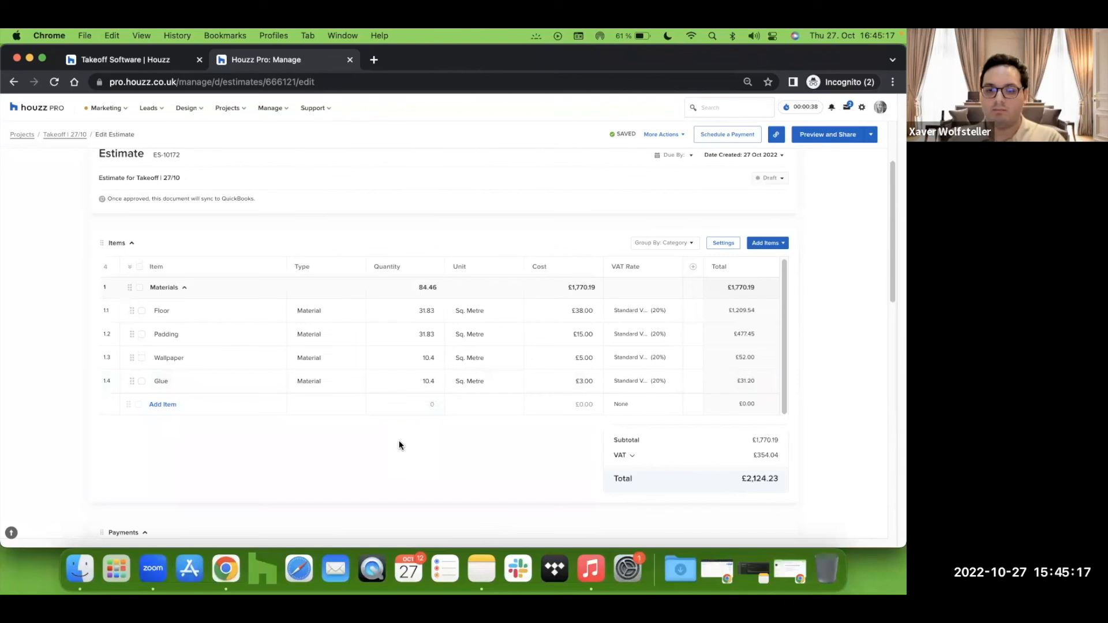
Step: Open the Floor item's unit list and browse the available unit types
click(512, 310)
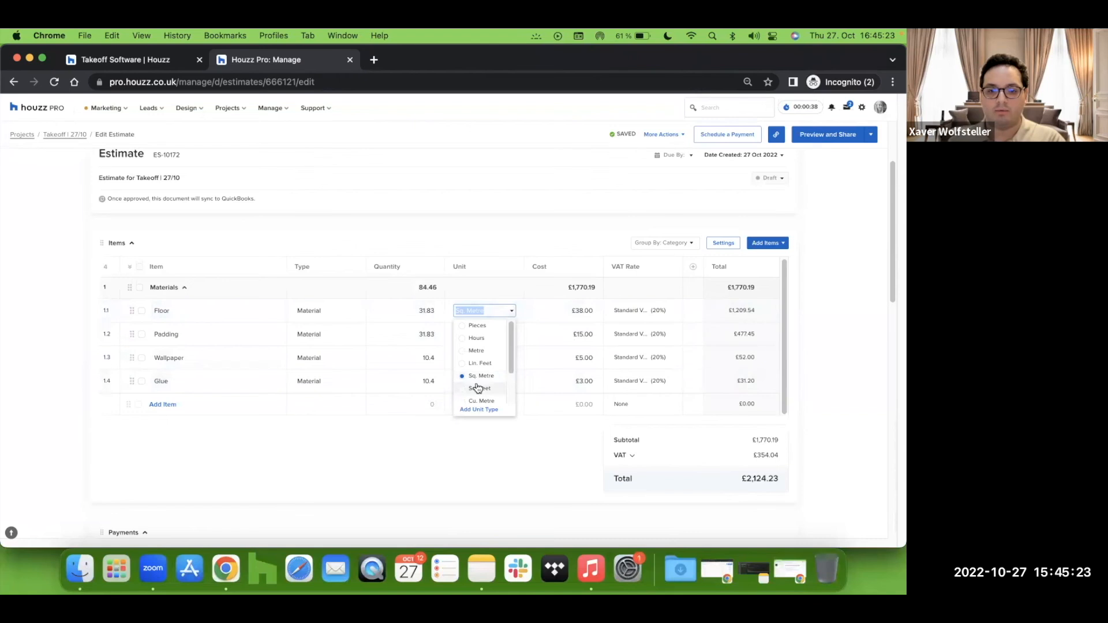
scroll(470, 397, down, 2)
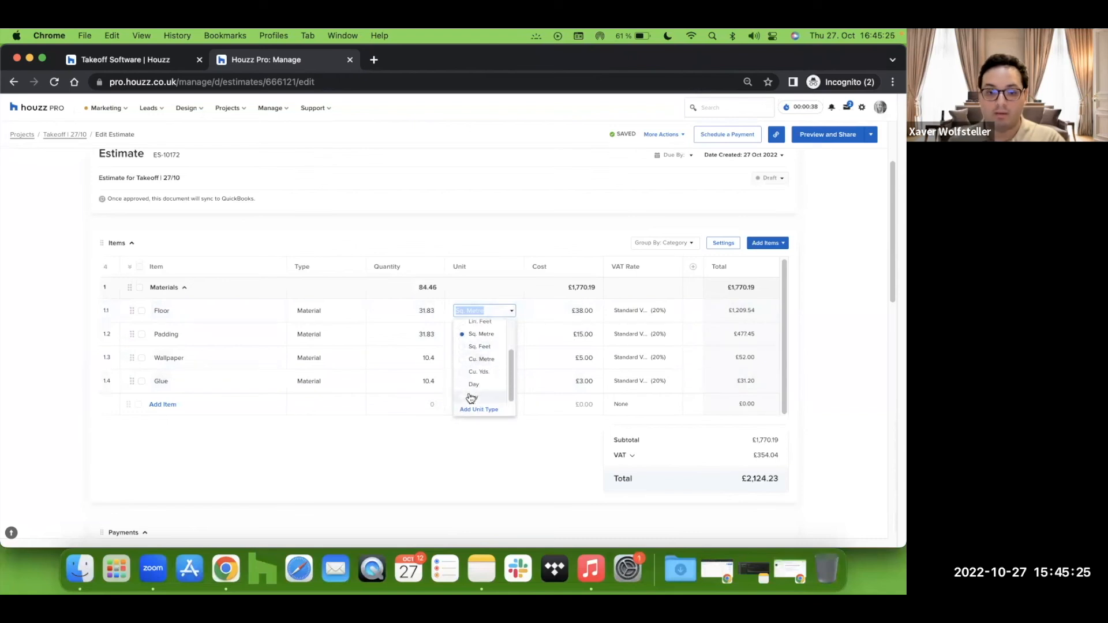
click(317, 446)
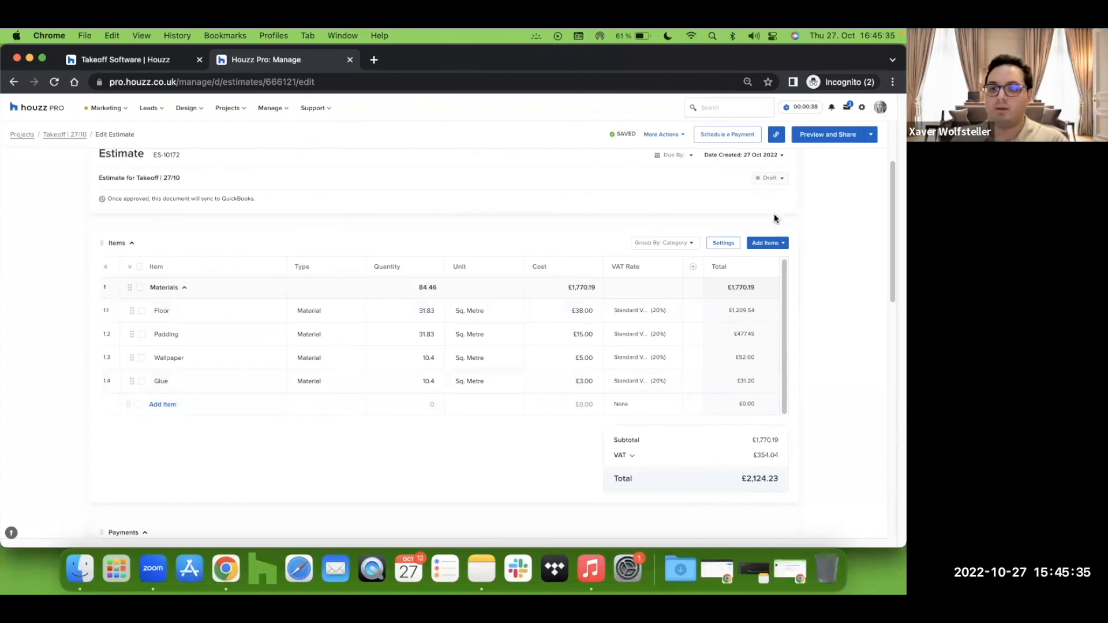
Step: Preview the estimate and scroll through its items and totals
click(830, 139)
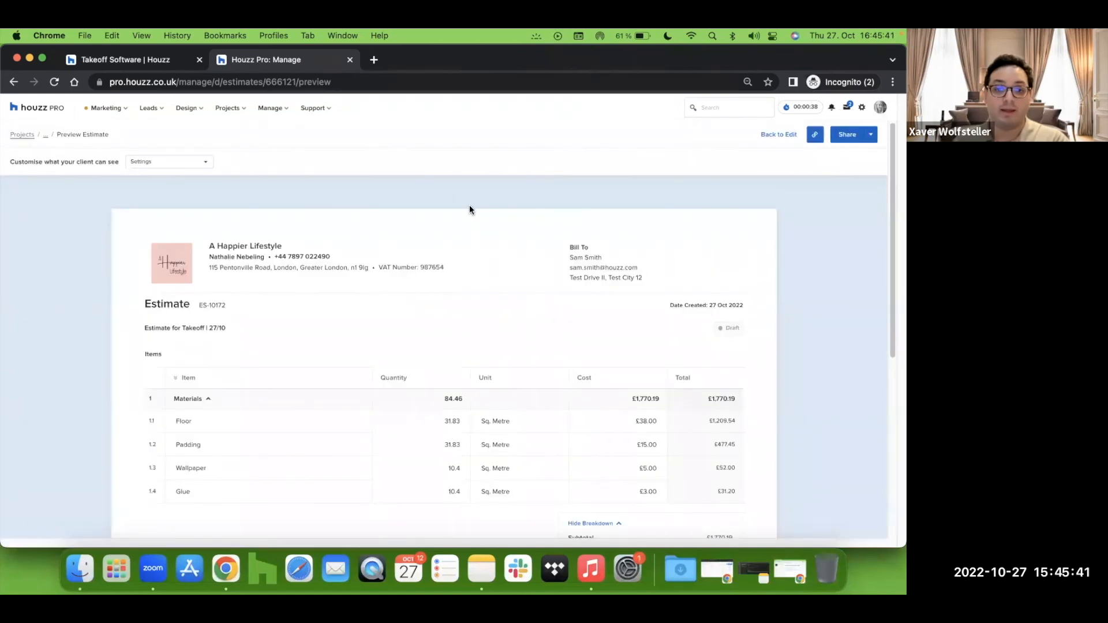
scroll(53, 239, down, 3)
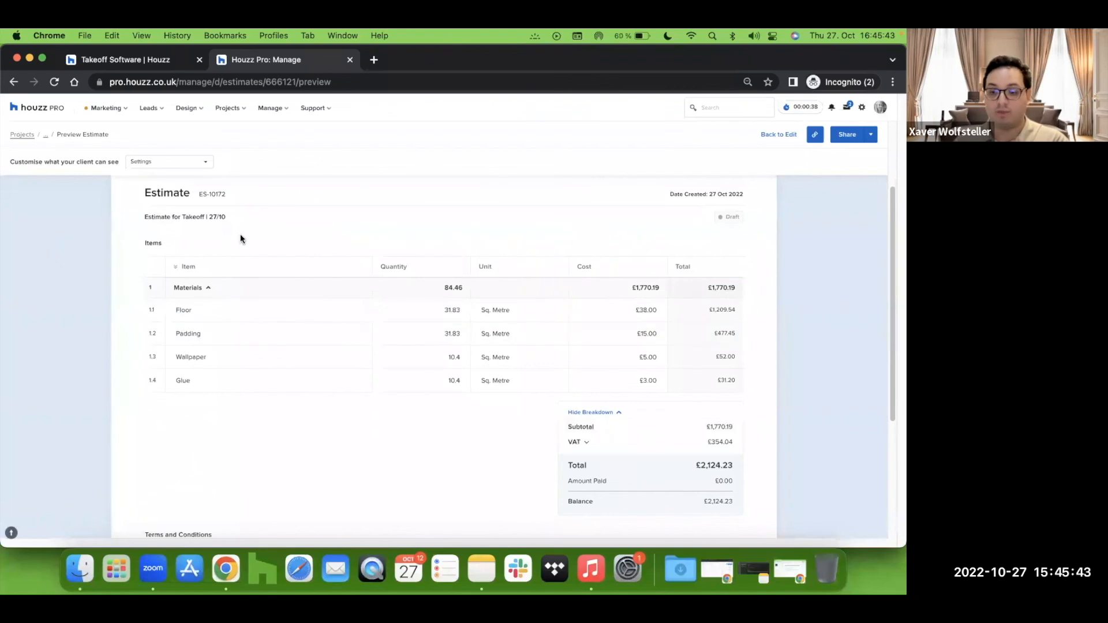
scroll(379, 375, up, 1)
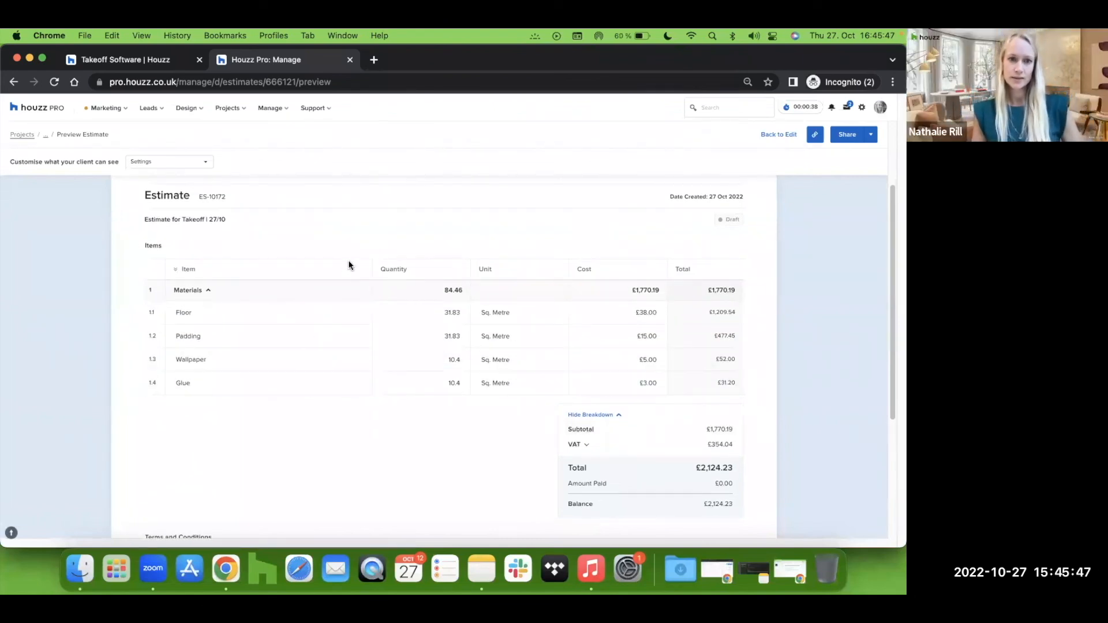
scroll(347, 260, up, 3)
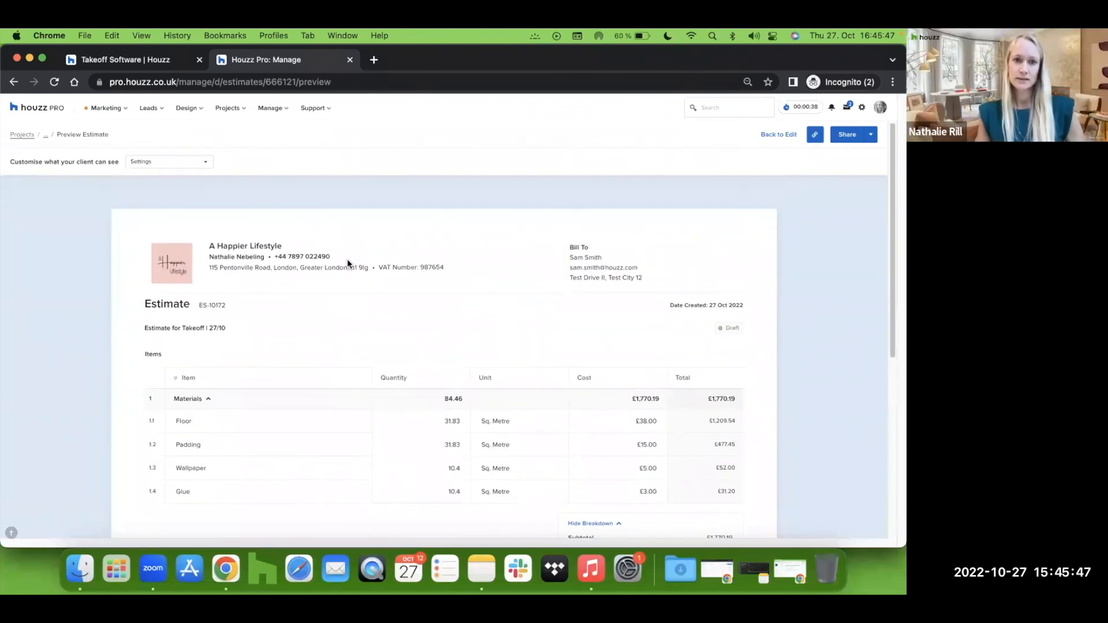
Step: Open the client visibility settings and review the Pricing and Item Details options
click(203, 170)
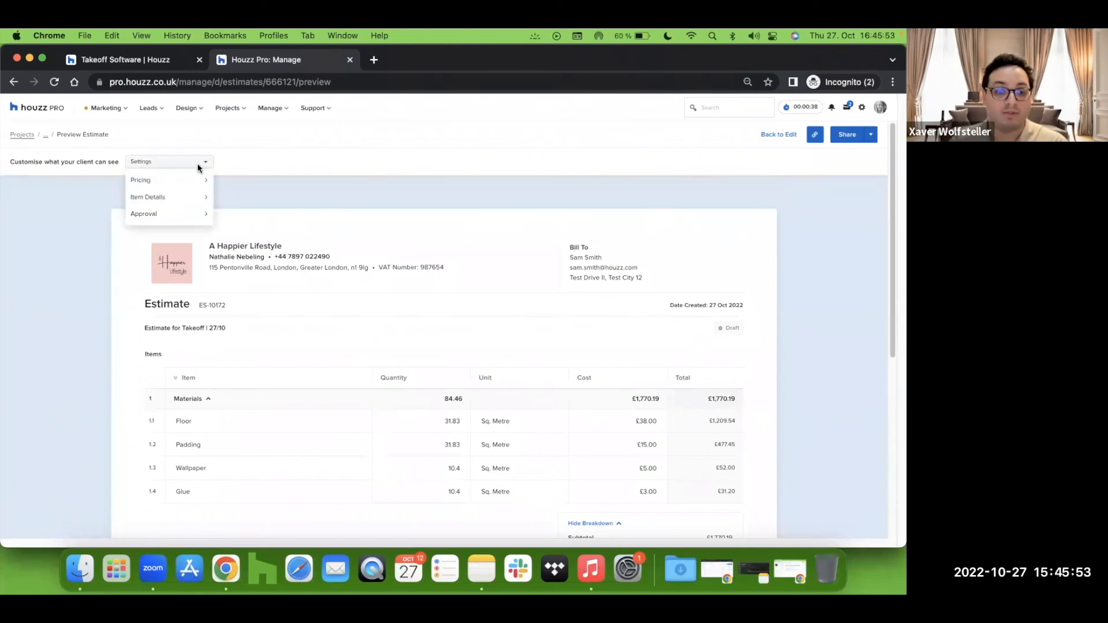
mouse_move(175, 182)
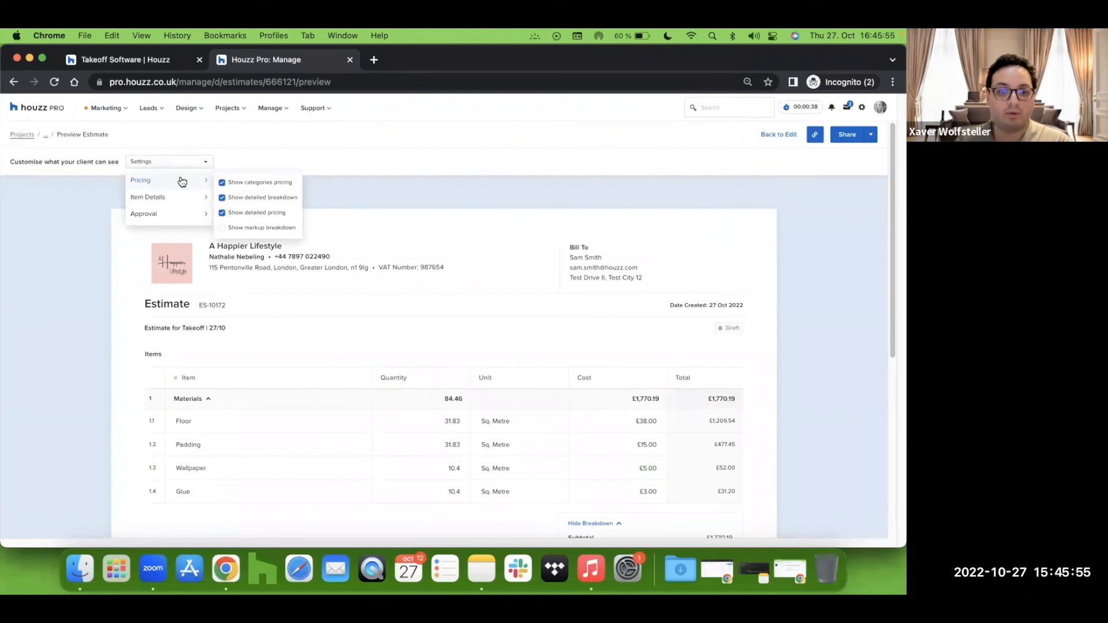
click(222, 183)
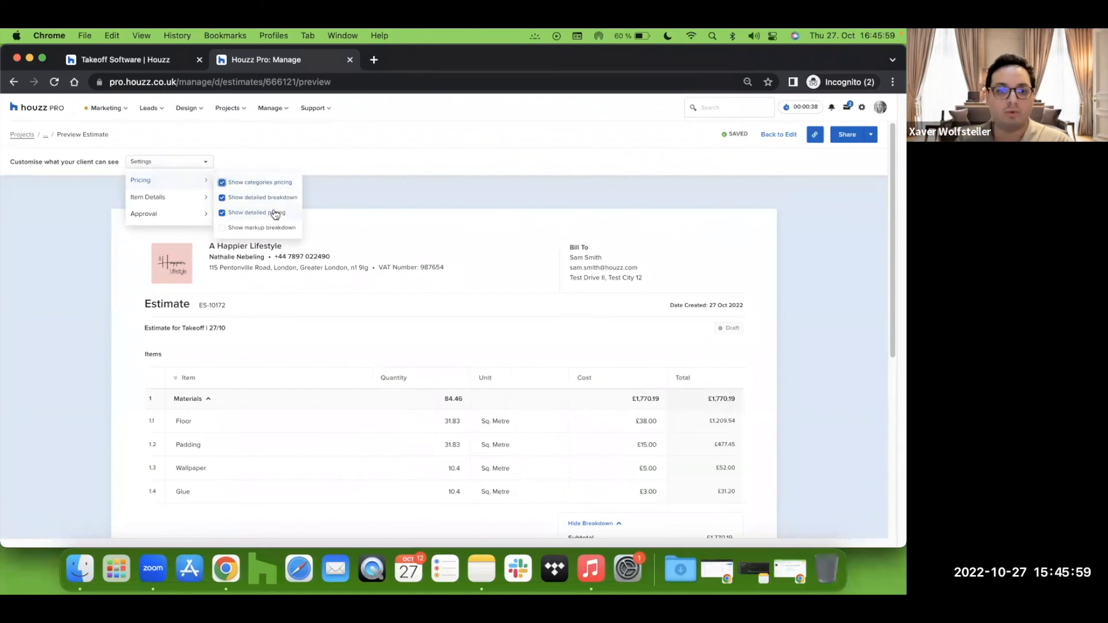
scroll(398, 236, down, 5)
mouse_move(174, 180)
click(223, 198)
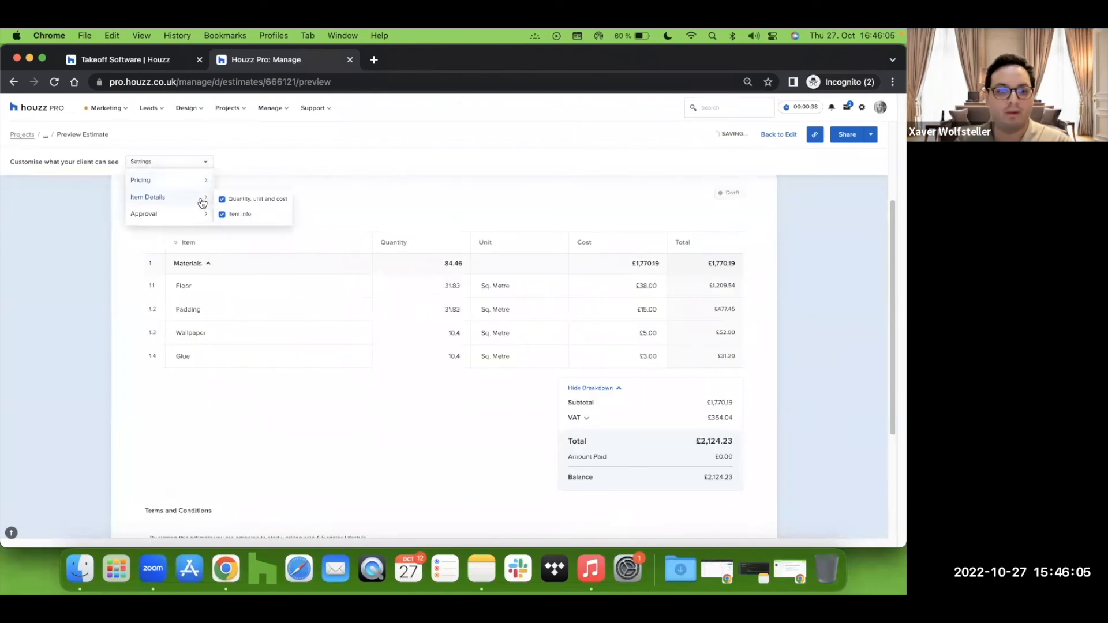
mouse_move(191, 198)
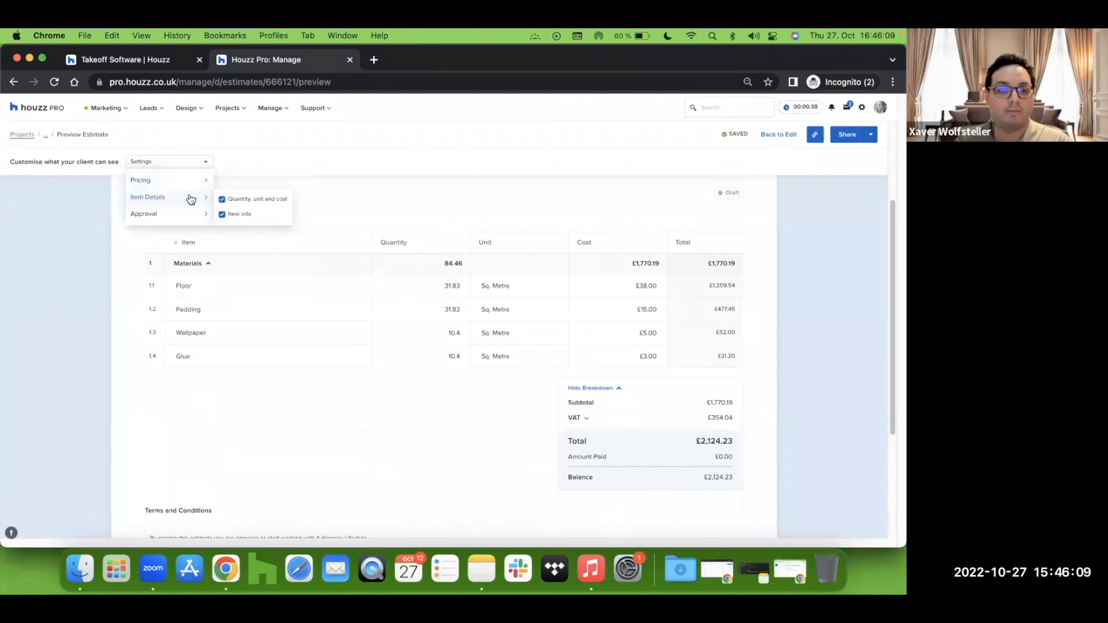
Step: Hide item info from the client view, toggling the quantity, unit and cost display off and on again
click(222, 215)
click(222, 199)
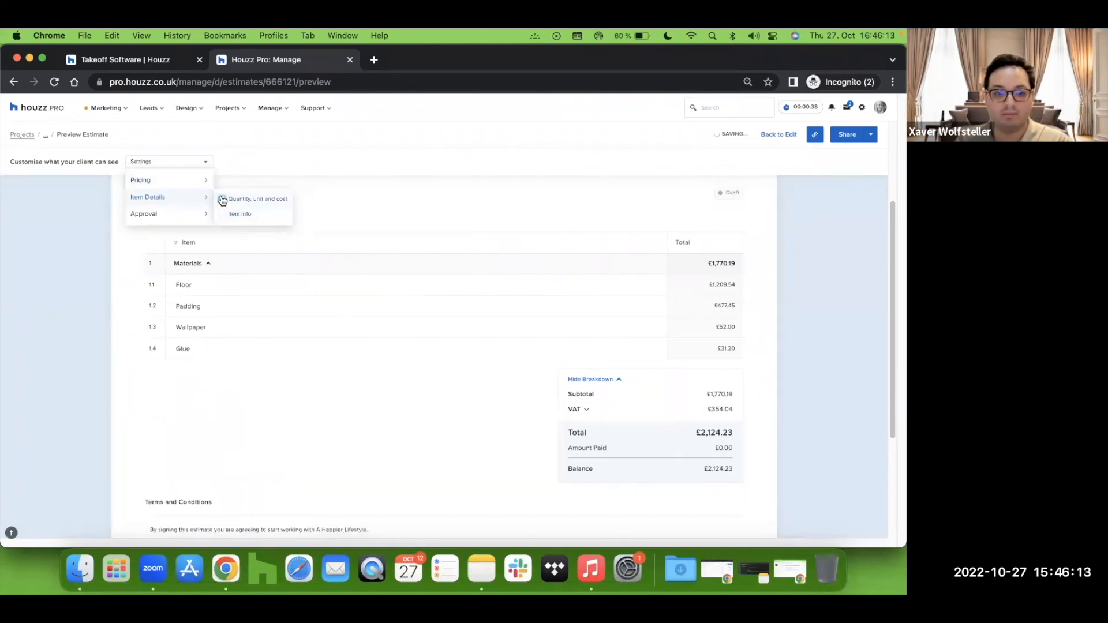
click(222, 200)
Step: Hide detailed pricing and categories pricing from the client's view of the estimate
mouse_move(212, 218)
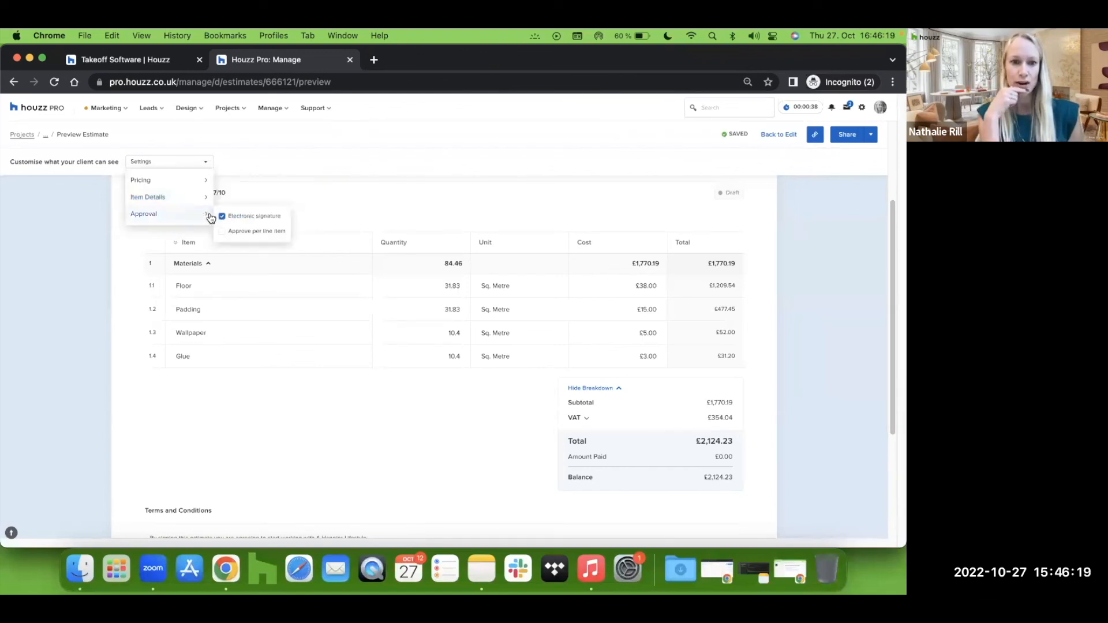
mouse_move(205, 184)
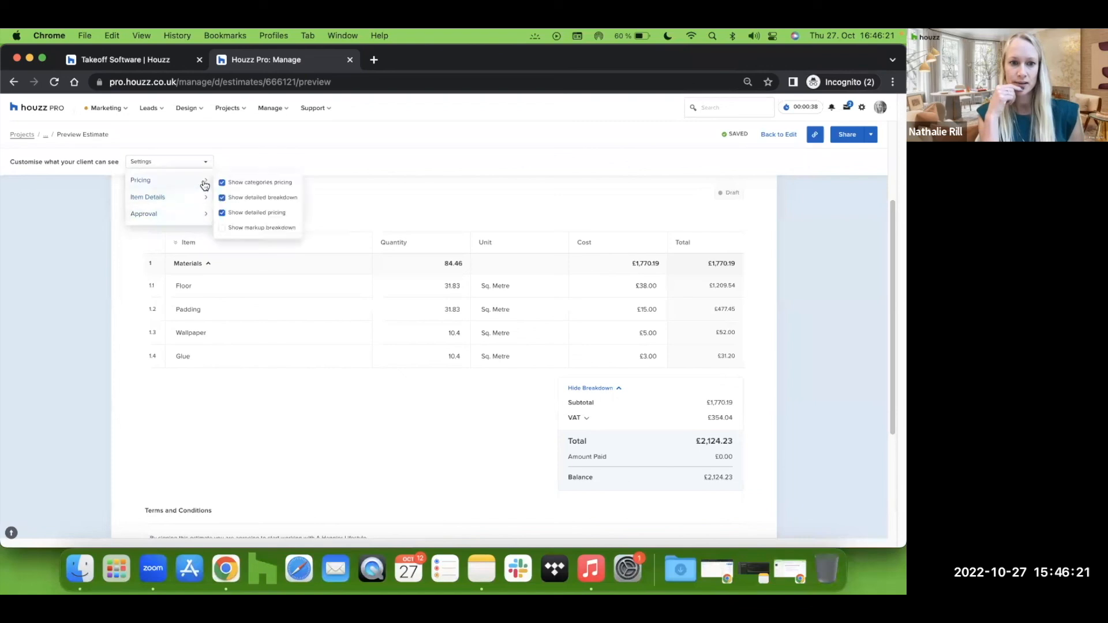
click(223, 214)
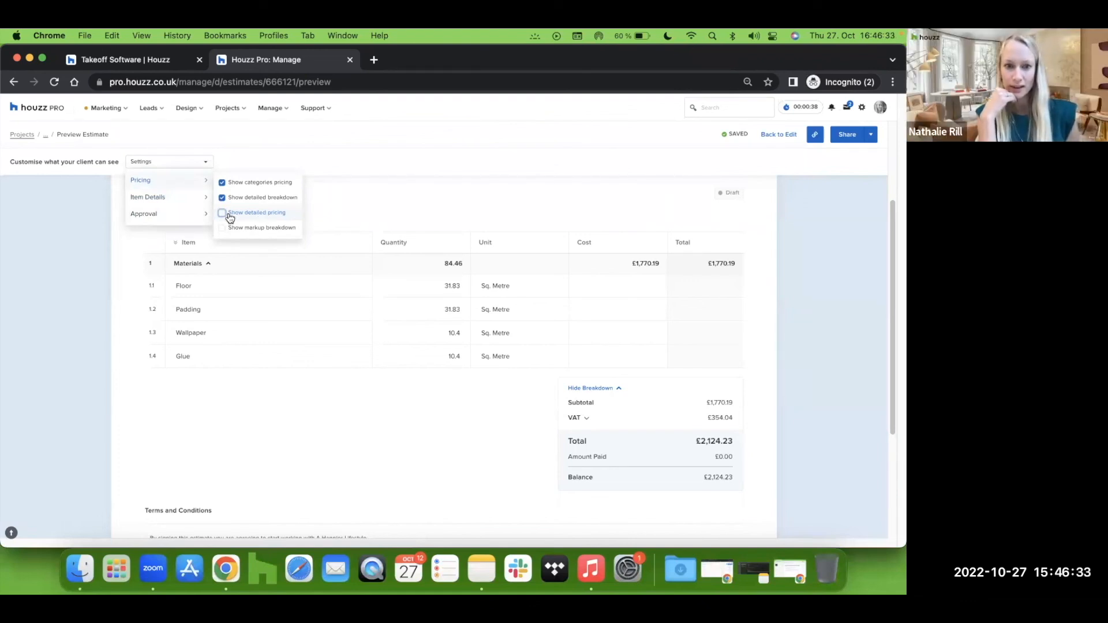
mouse_move(163, 181)
click(225, 184)
click(231, 185)
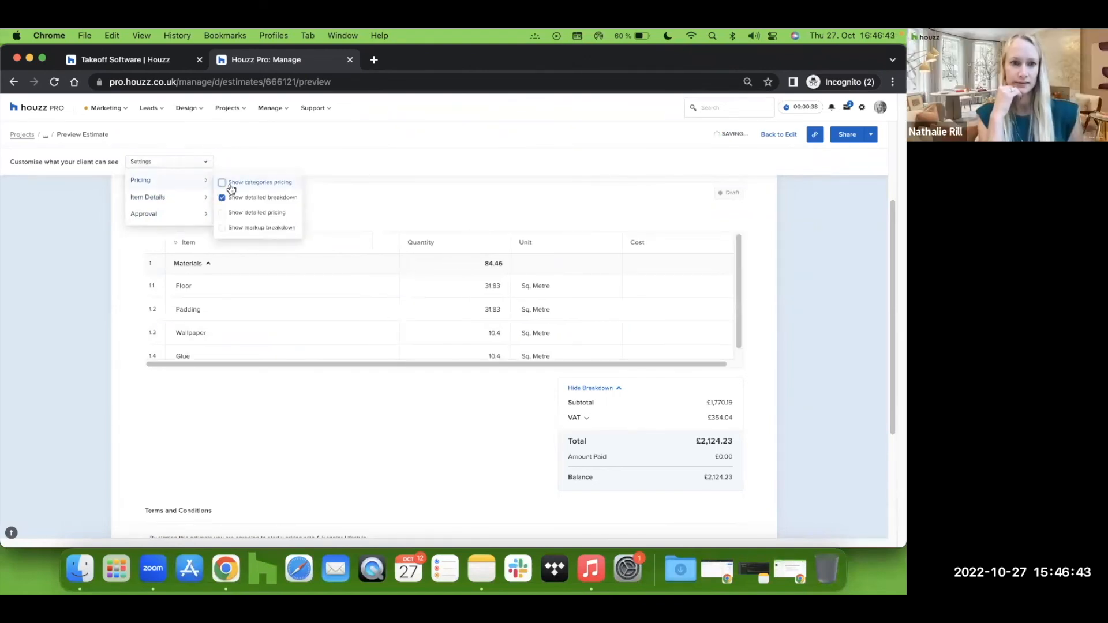
Step: Hide the quantity, unit and cost columns from the client view
mouse_move(176, 199)
click(223, 200)
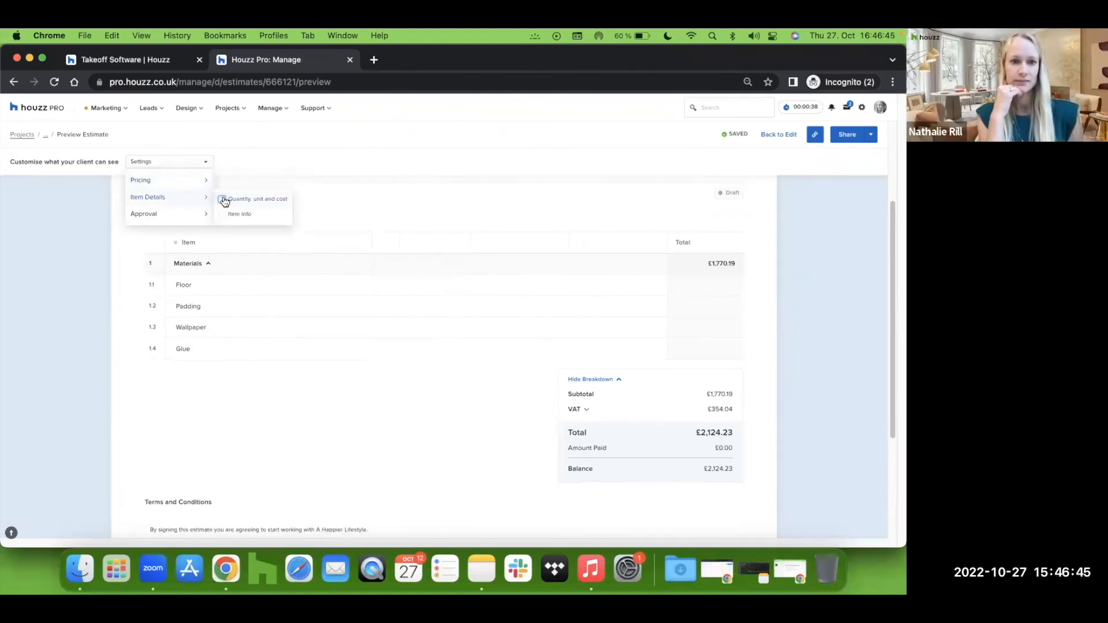
mouse_move(180, 198)
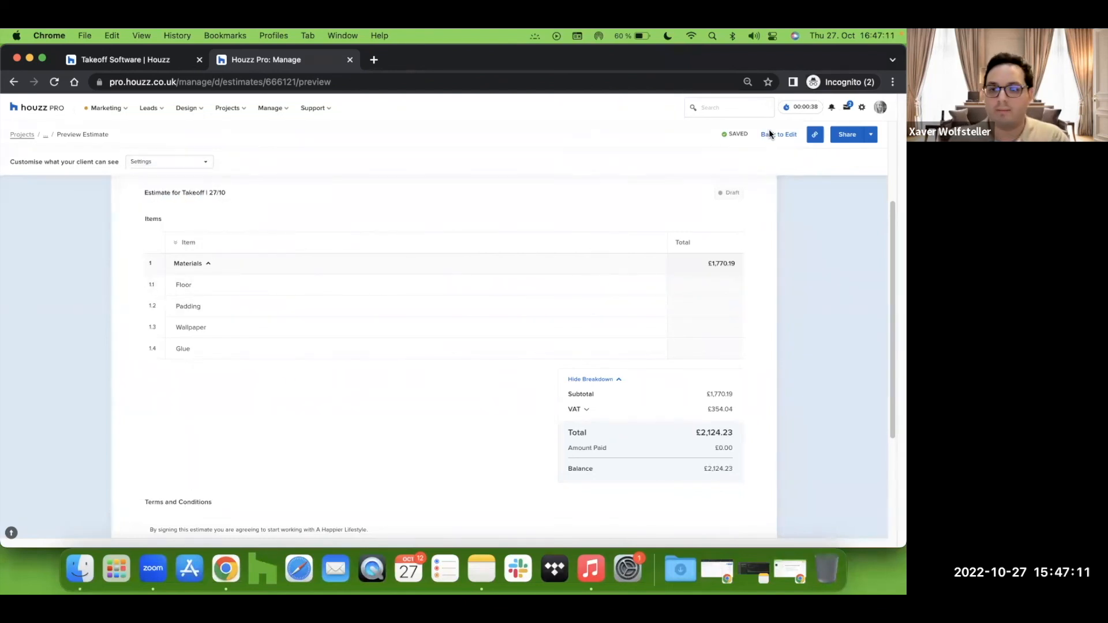
Step: Review the estimate's additional actions and share dialog from the editor and preview, closing both without changes
click(780, 139)
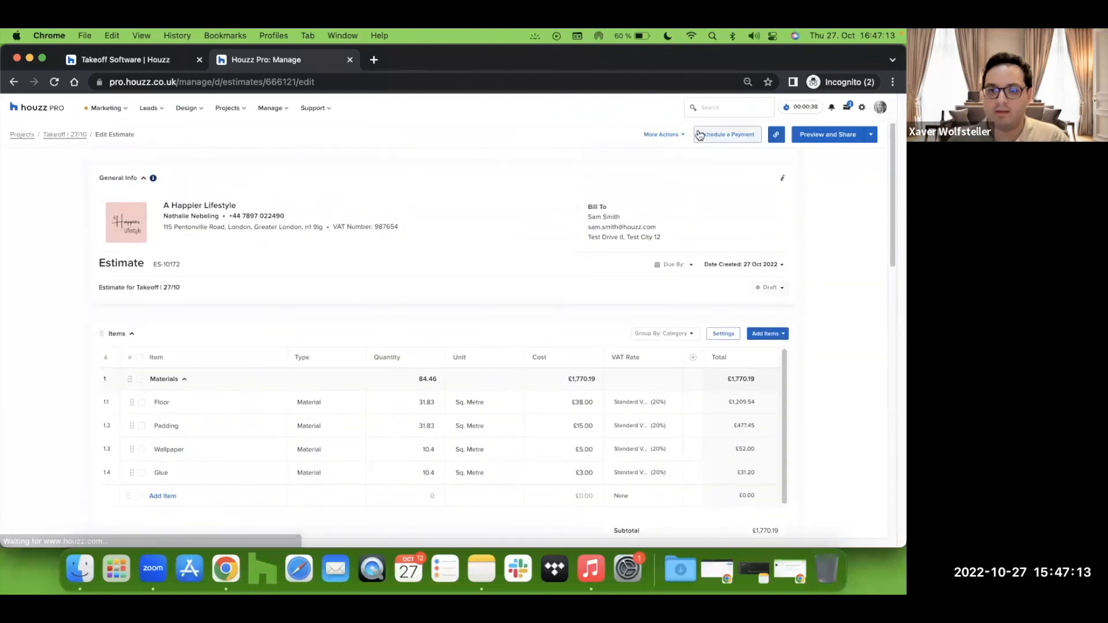
click(681, 136)
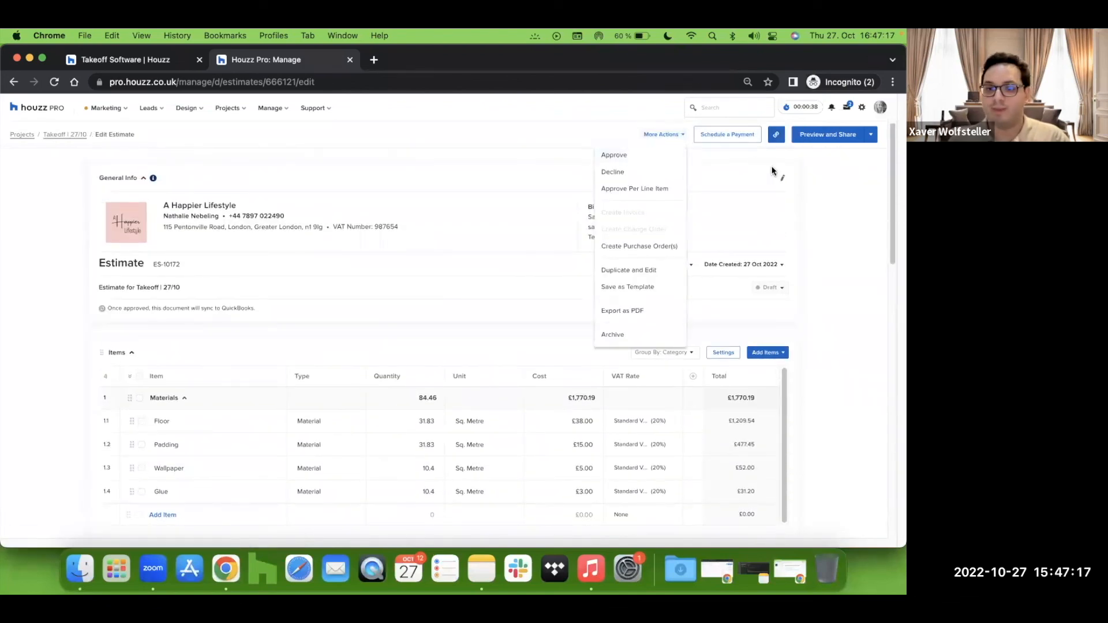
click(838, 142)
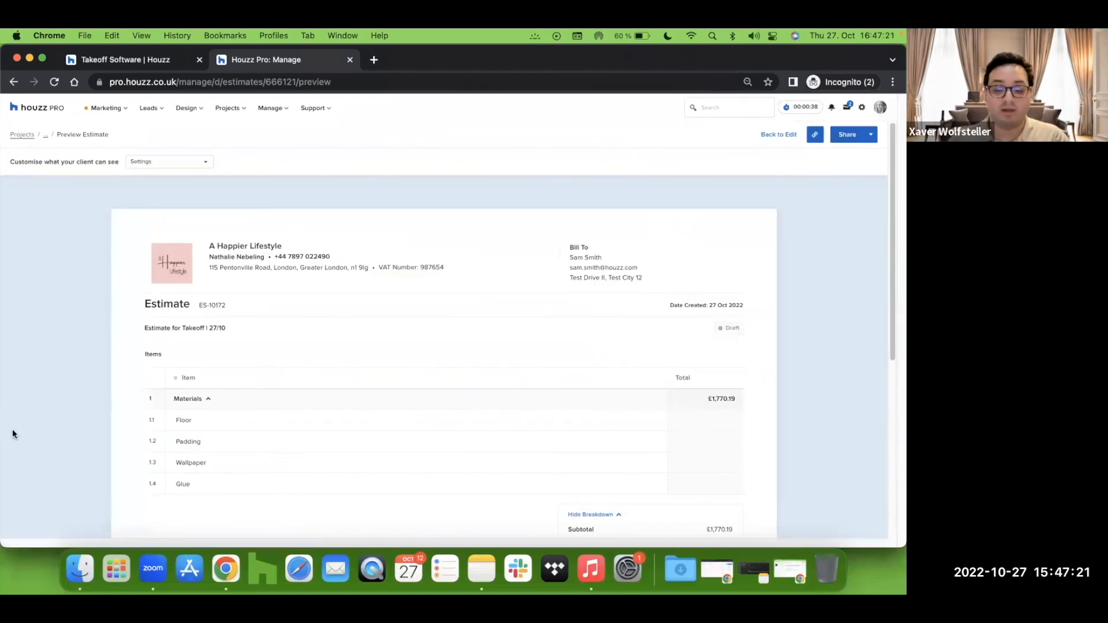
click(847, 136)
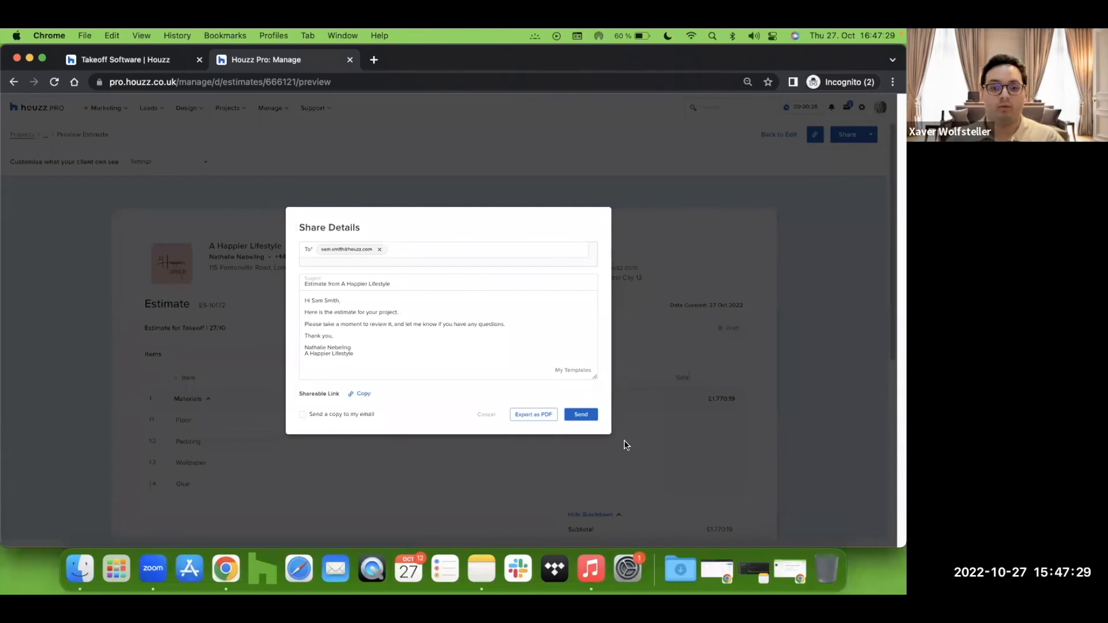
click(252, 157)
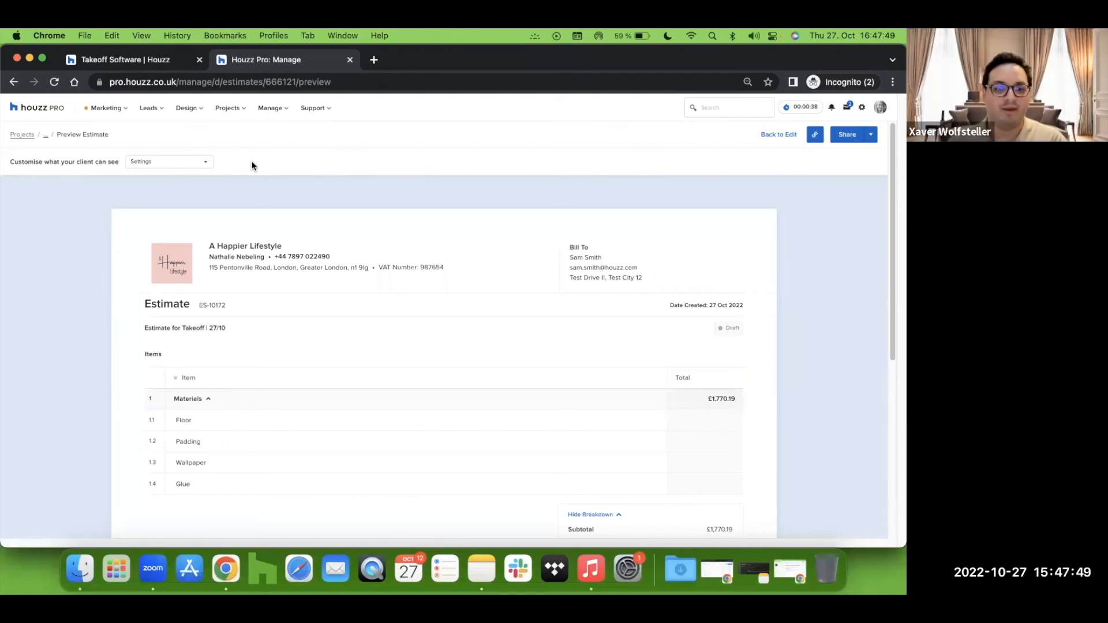
Step: Go back to the dashboard and open the takeoff of the Takeoff | 27/10 project
click(49, 111)
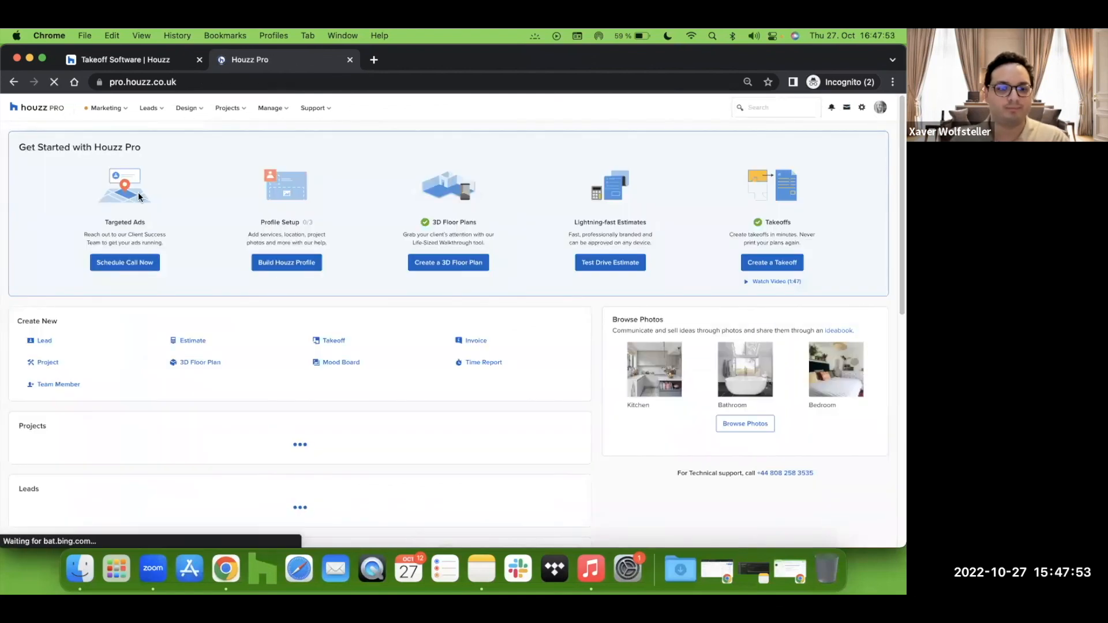
click(236, 110)
mouse_move(258, 143)
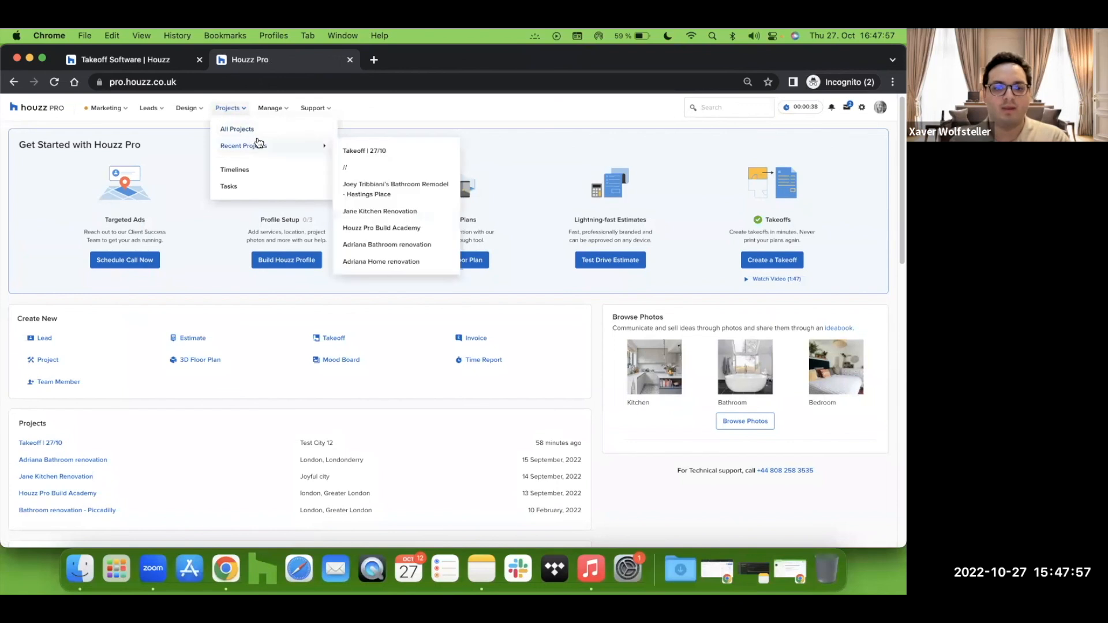
click(421, 155)
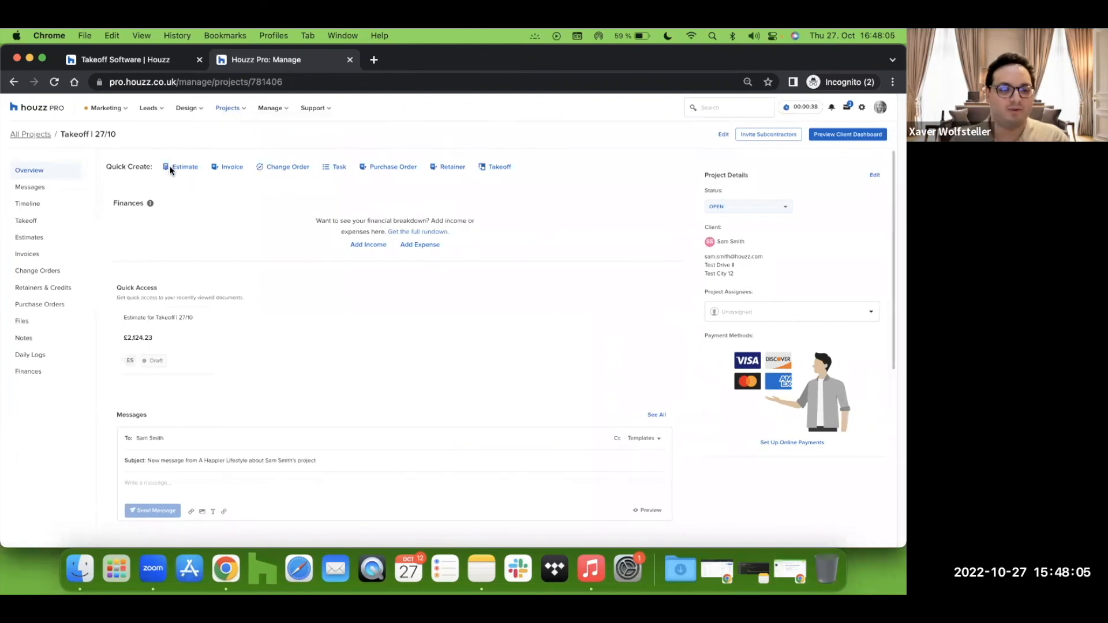
click(37, 222)
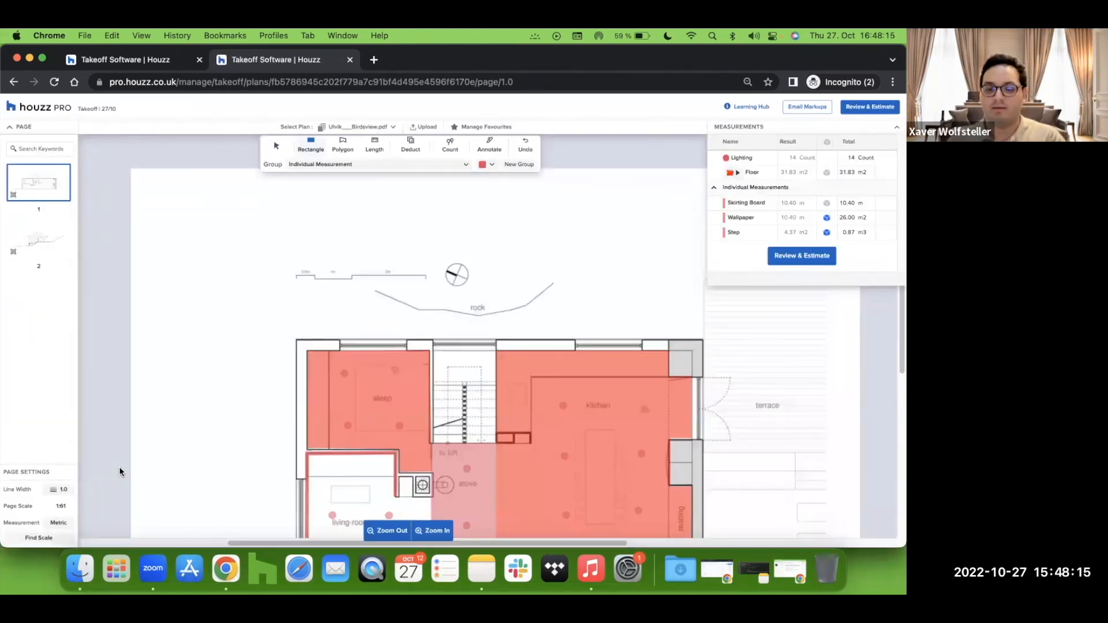
Step: Return to the dashboard and open the Support menu's help resources
scroll(206, 318, down, 3)
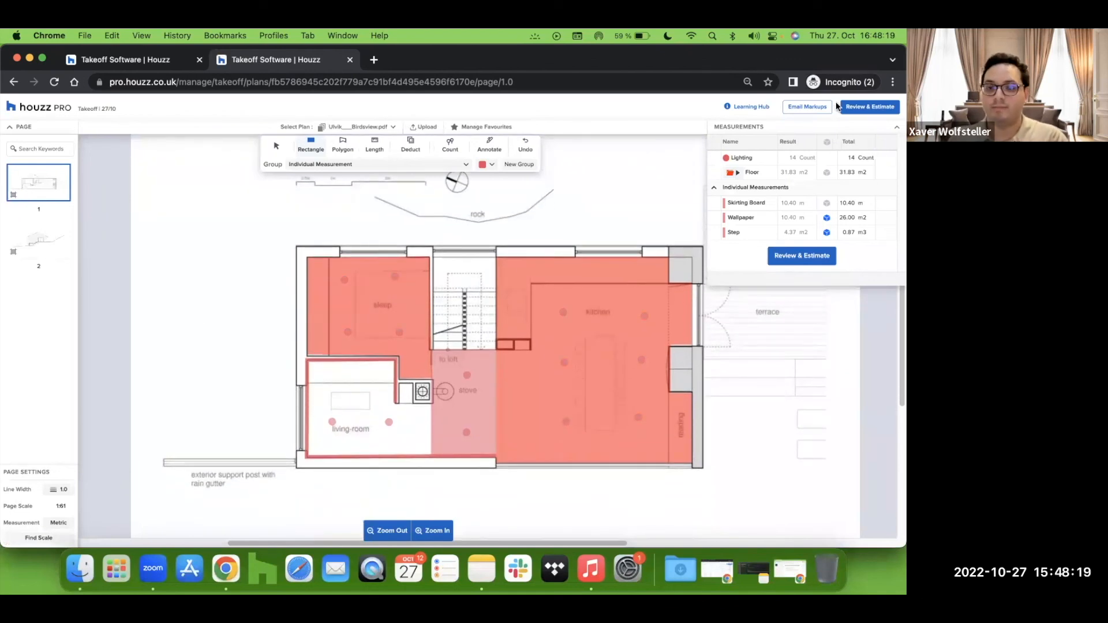
click(61, 109)
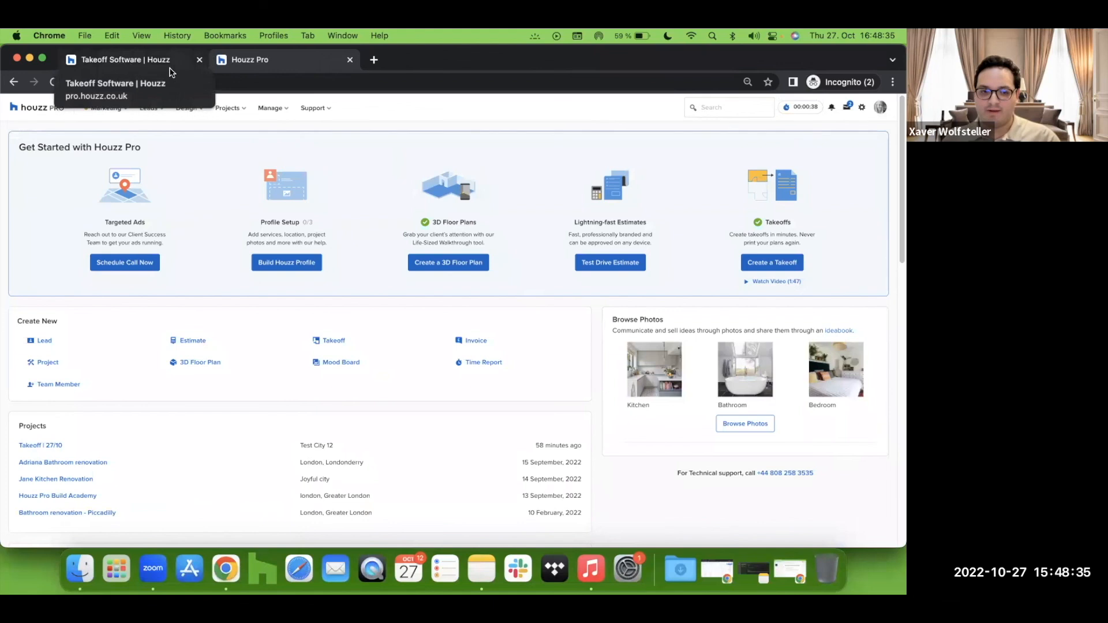
click(325, 109)
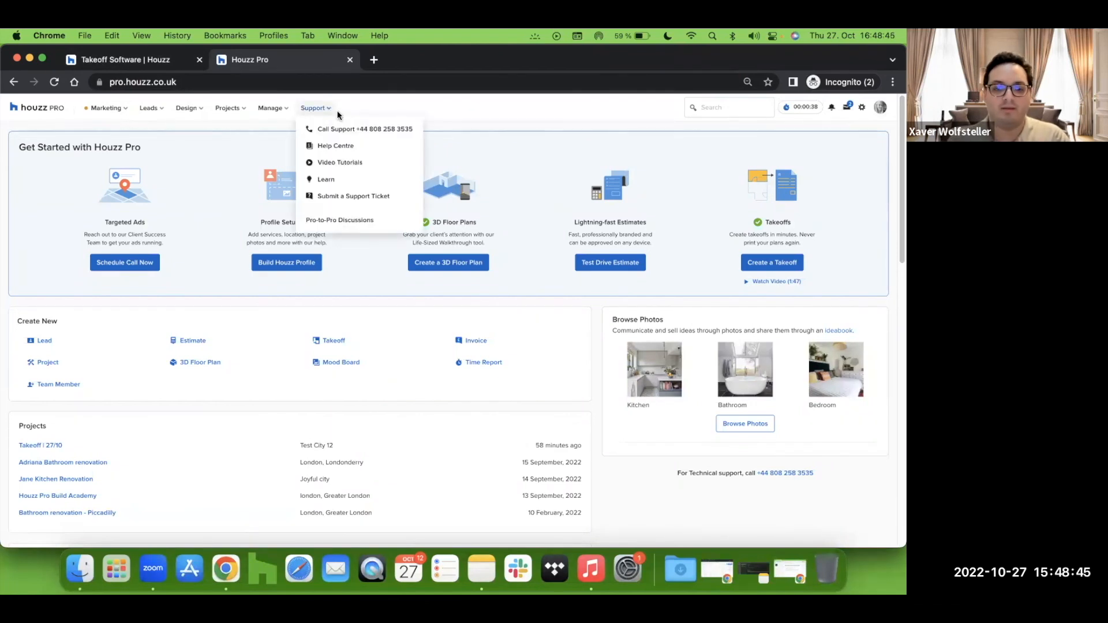